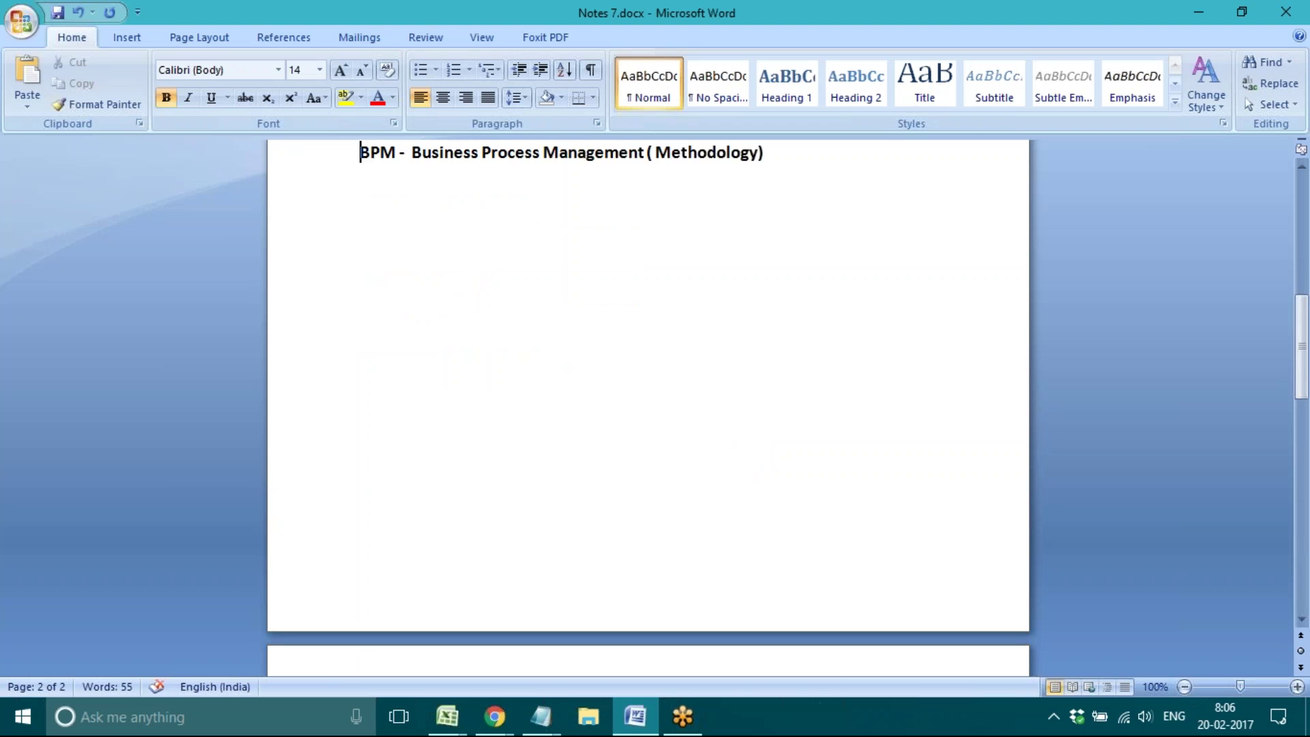
Step: Type 'Pega - 2 Editions', then 'Personal Edition' and 'Enterprise Edition' on separate lines below it
key(Down)
key(Down)
key(Down)
key(Down)
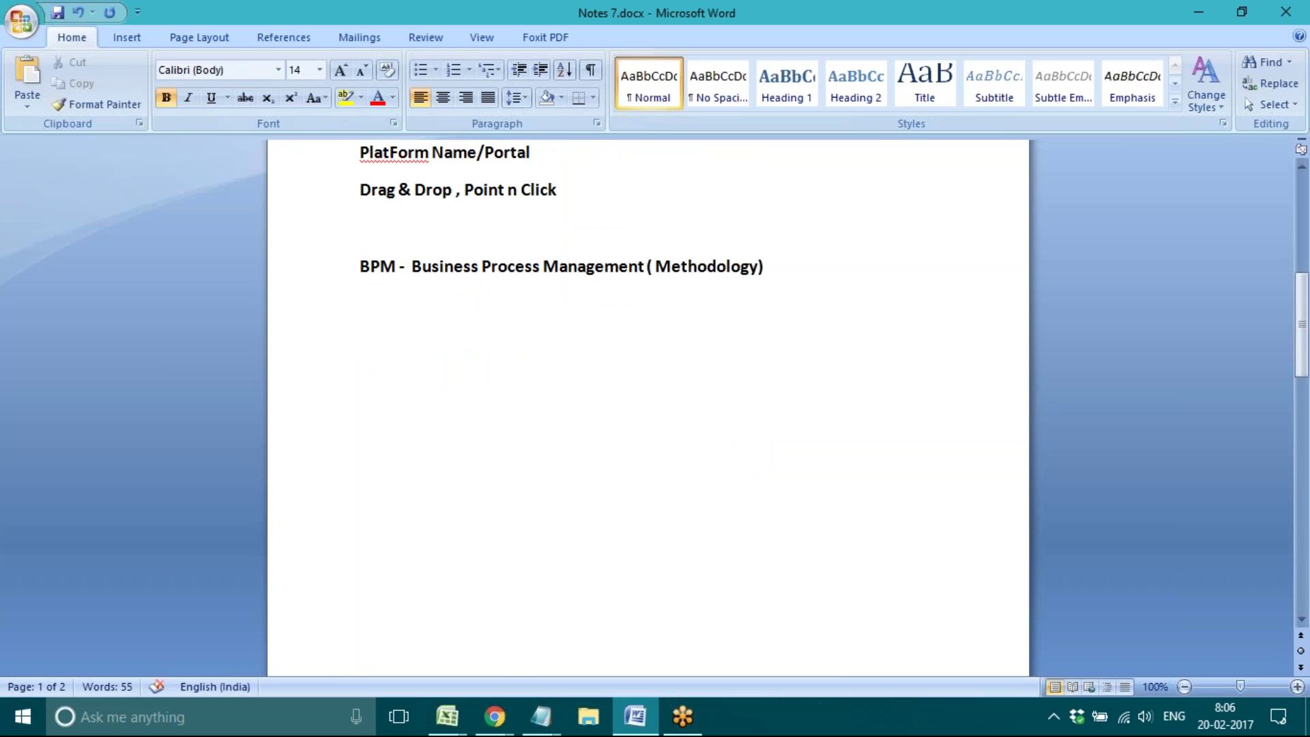
text(Per)
key(BackSpace)
text(ga -)
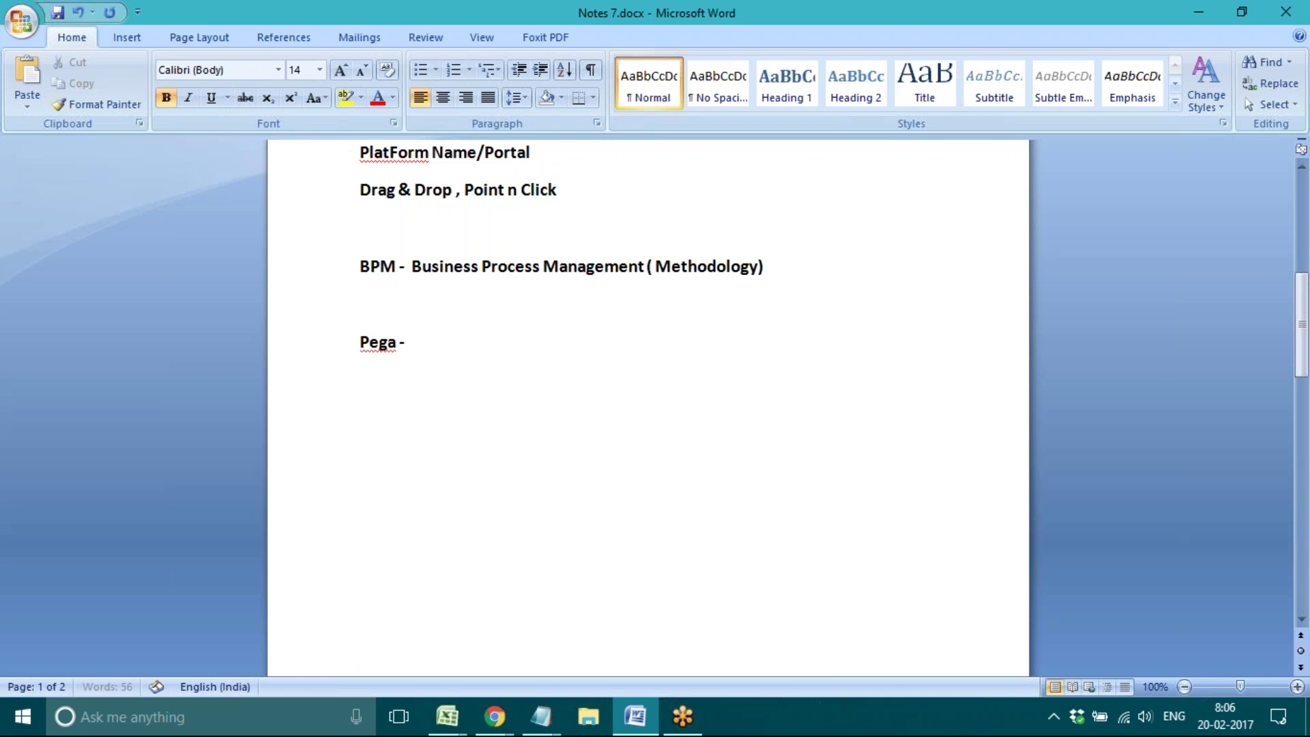
text( 2 Editions)
key(Return)
text(Per)
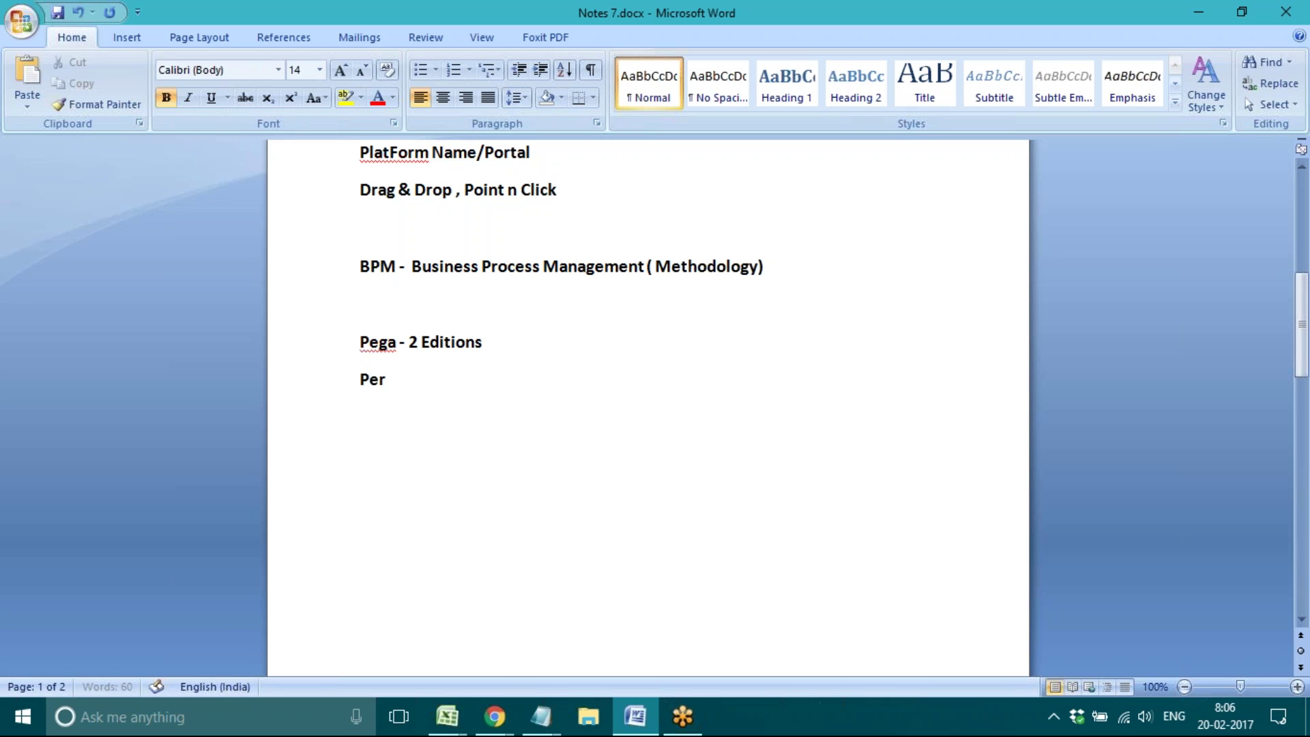
text(sonal Edition)
key(Return)
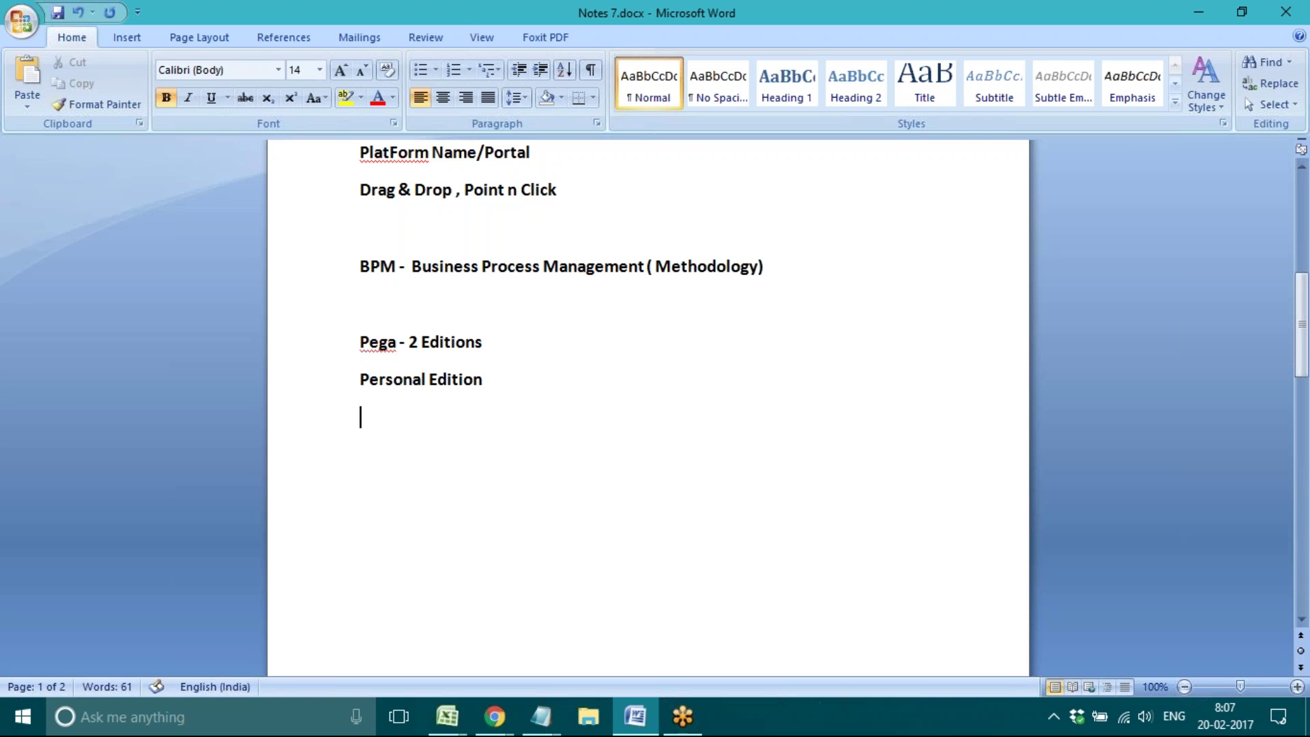
text(Enterprise E)
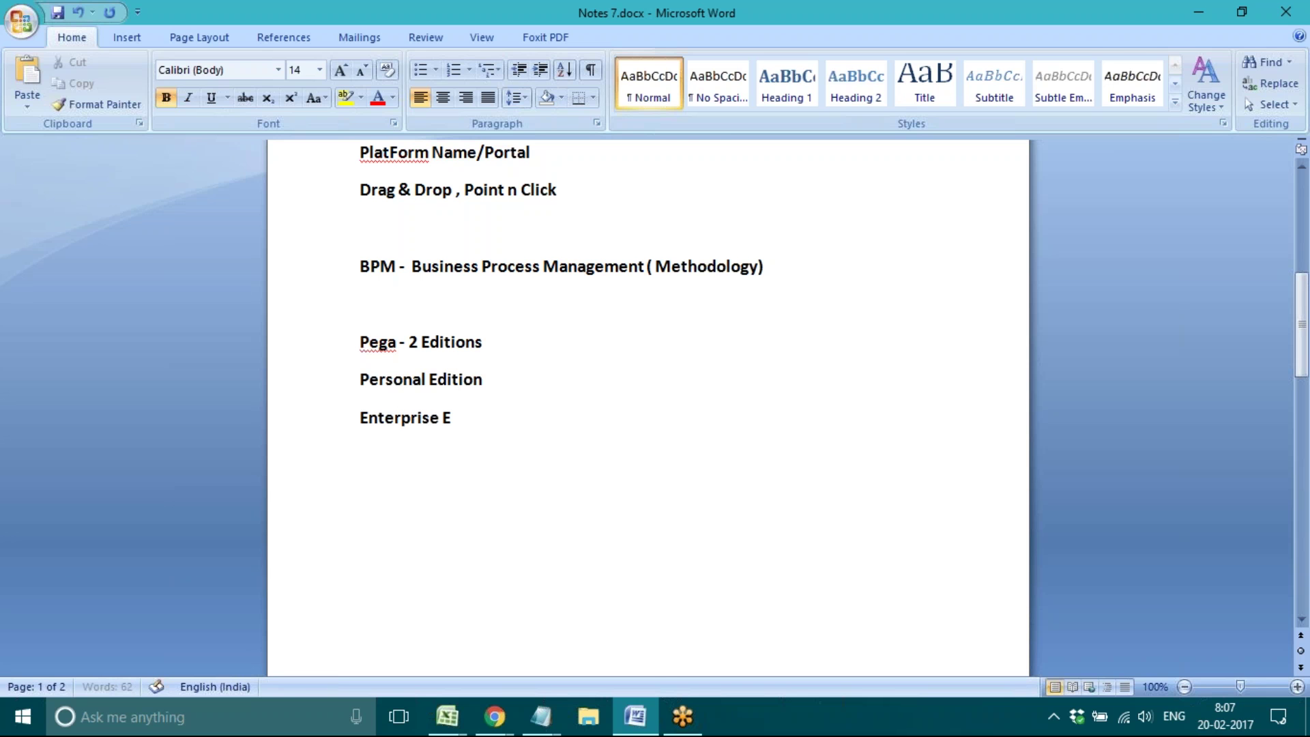
text(dition)
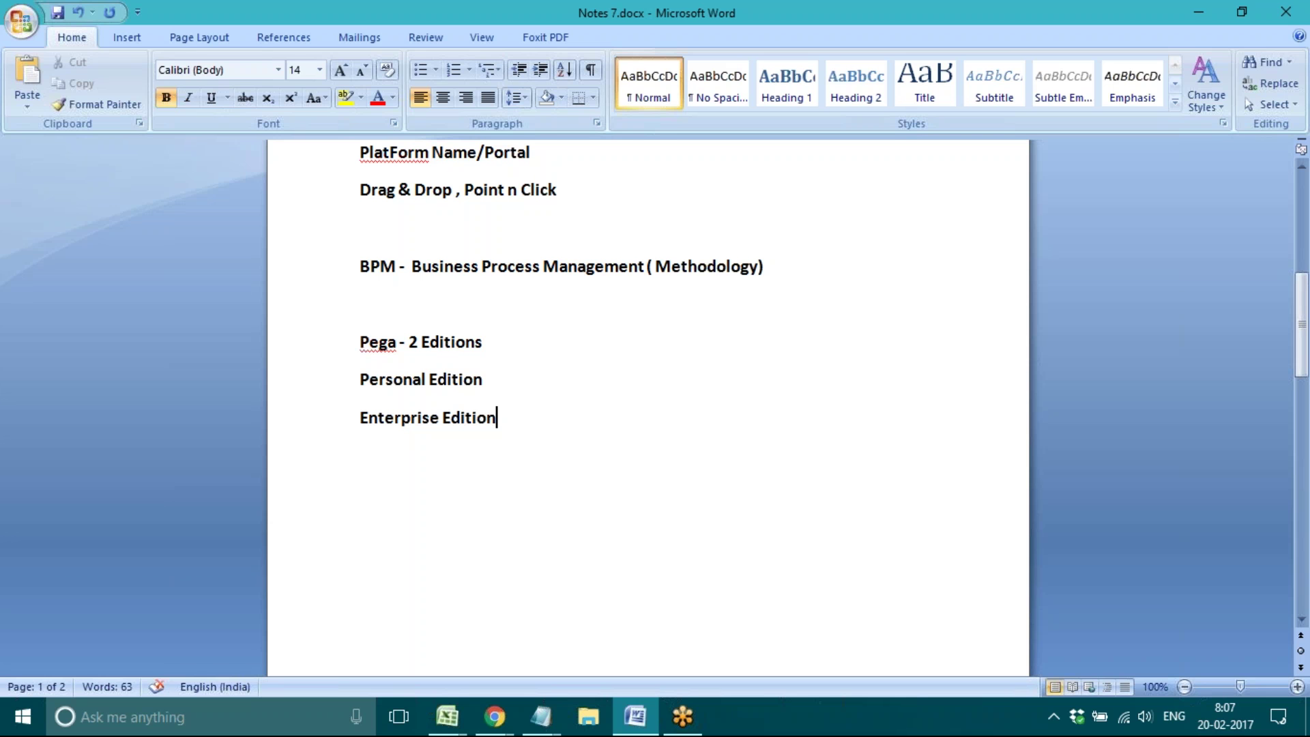
Step: Add a hyphen after both 'Personal Edition' and 'Enterprise Edition'
click(497, 379)
text(-)
click(505, 418)
text(-)
click(509, 380)
click(516, 418)
triple_click(407, 417)
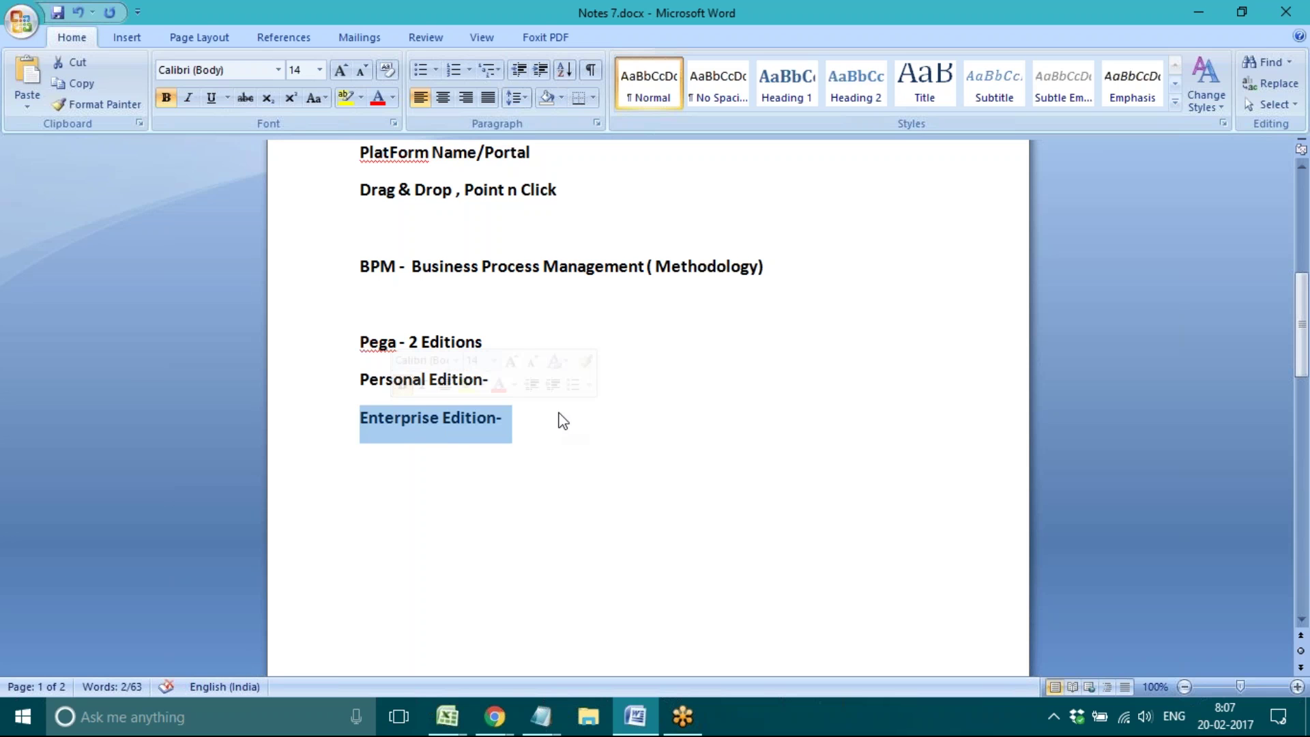
click(558, 418)
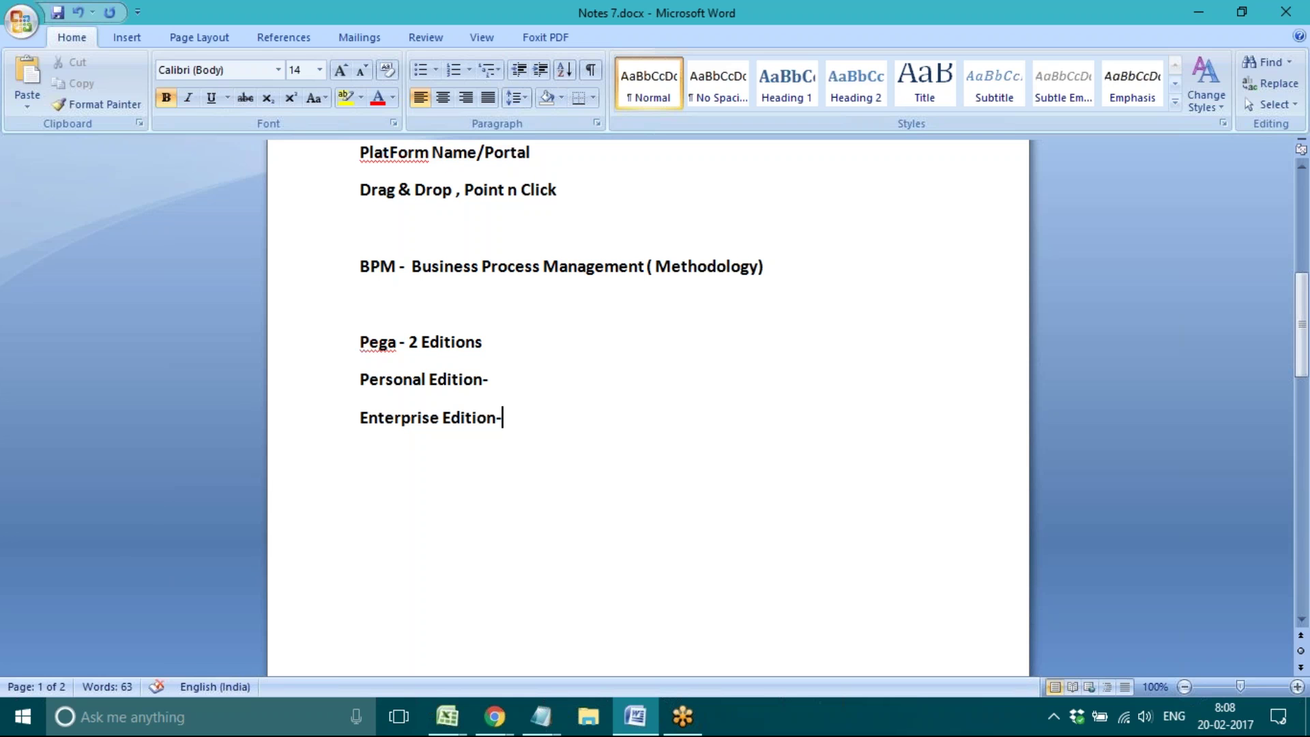
Step: Append ' Deafult Database, Server' to the 'Personal Edition-' line
click(503, 374)
text(Deafult D)
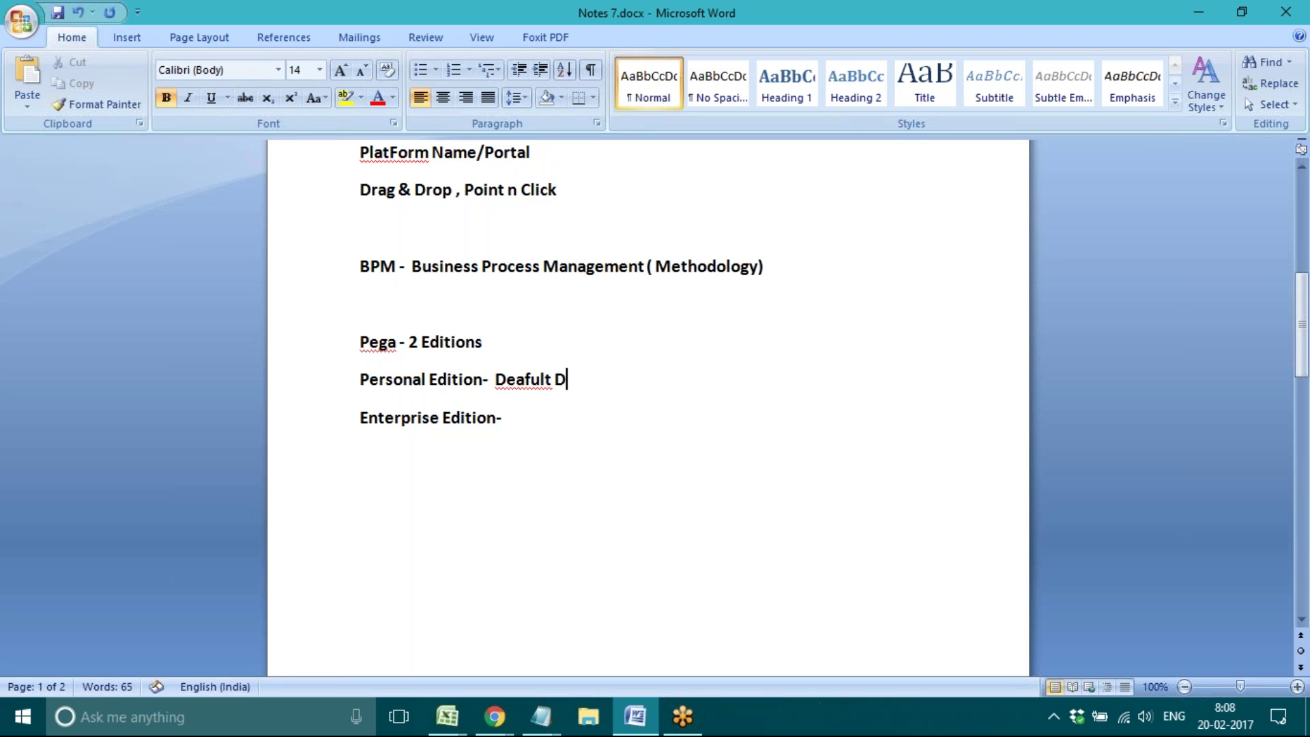
text(atabase, Server)
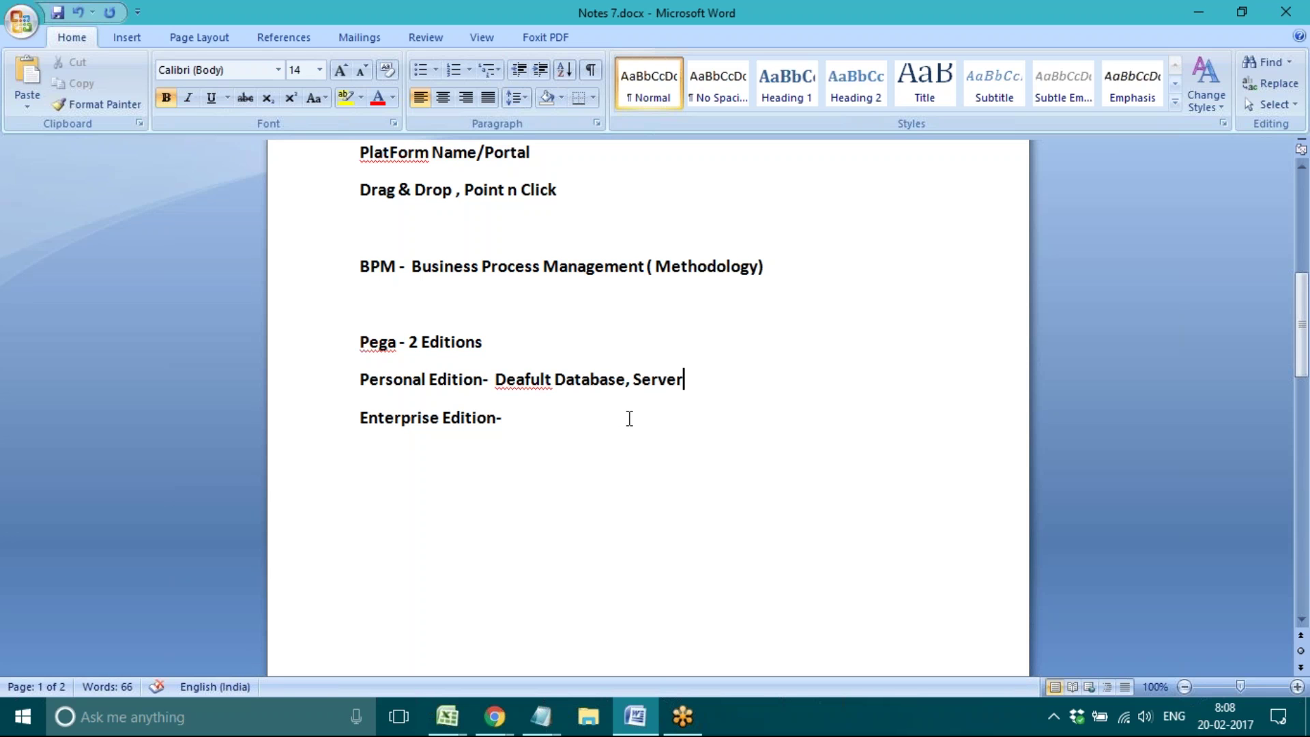
key(Down)
triple_click(389, 382)
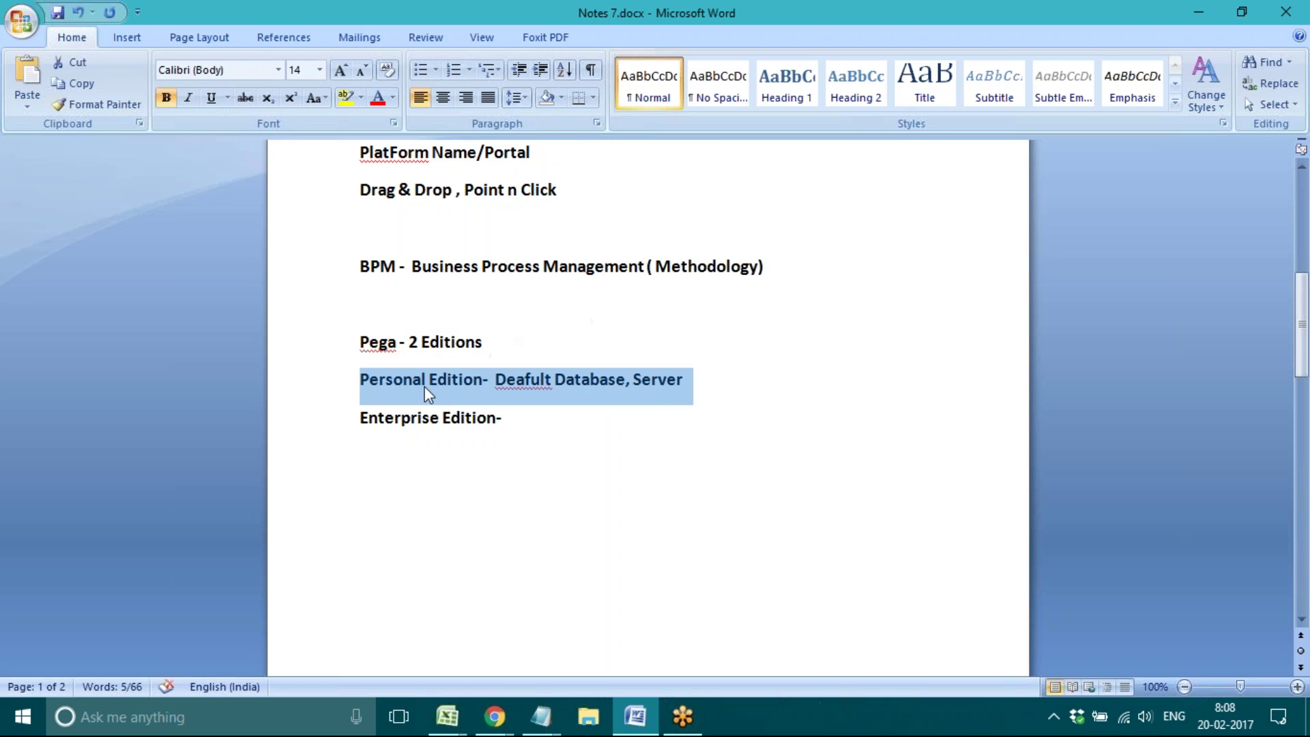
click(566, 382)
triple_click(566, 382)
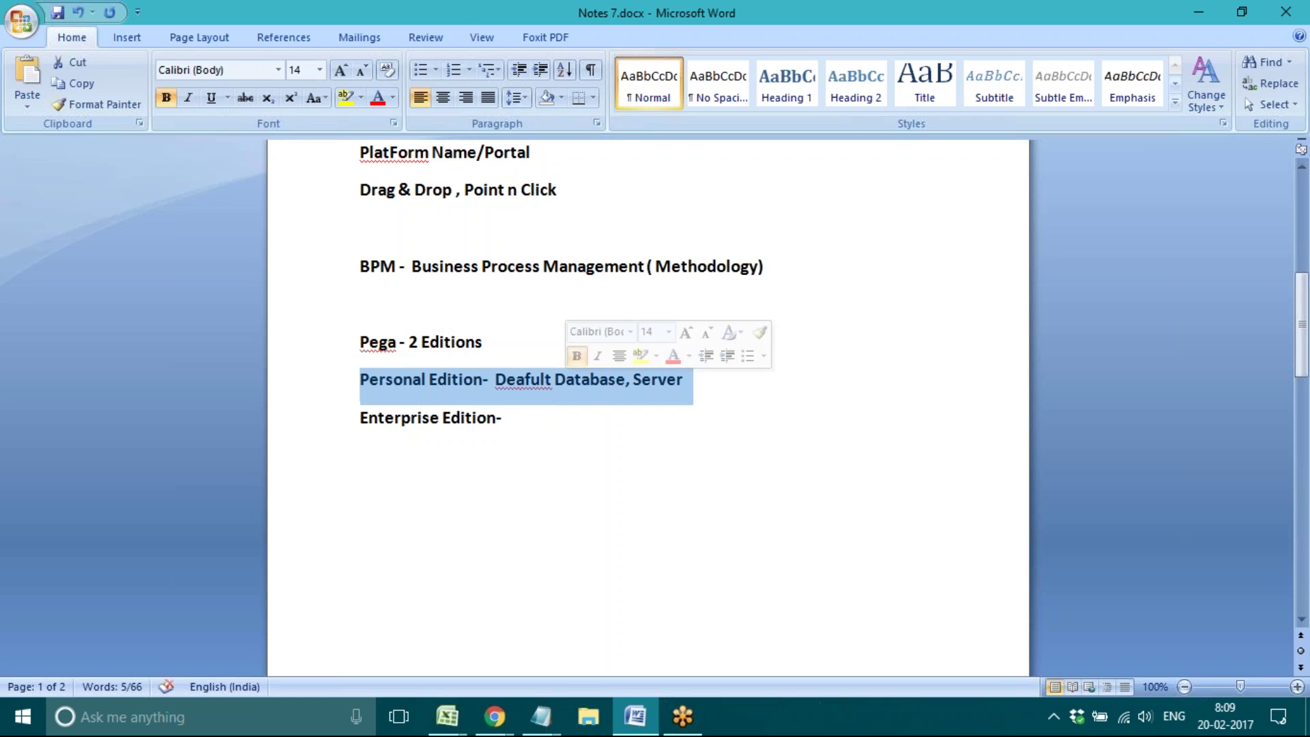
click(686, 380)
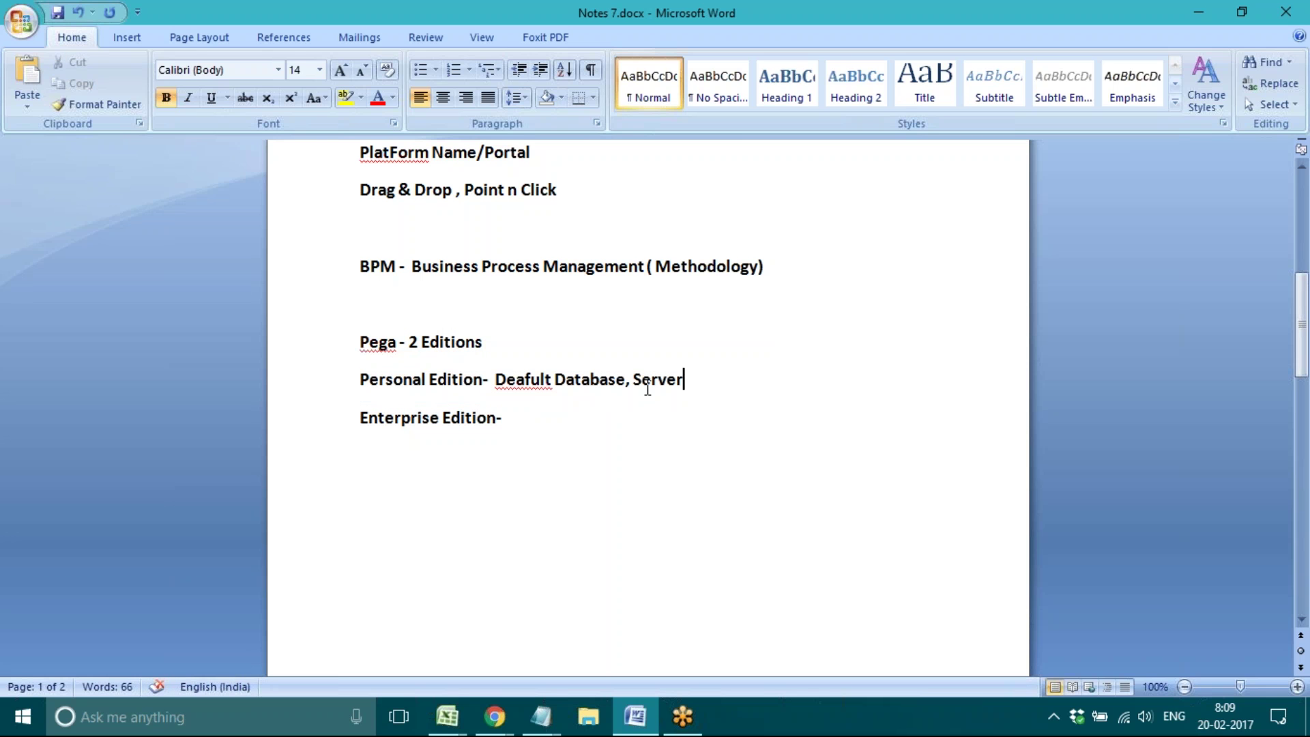
double_click(604, 381)
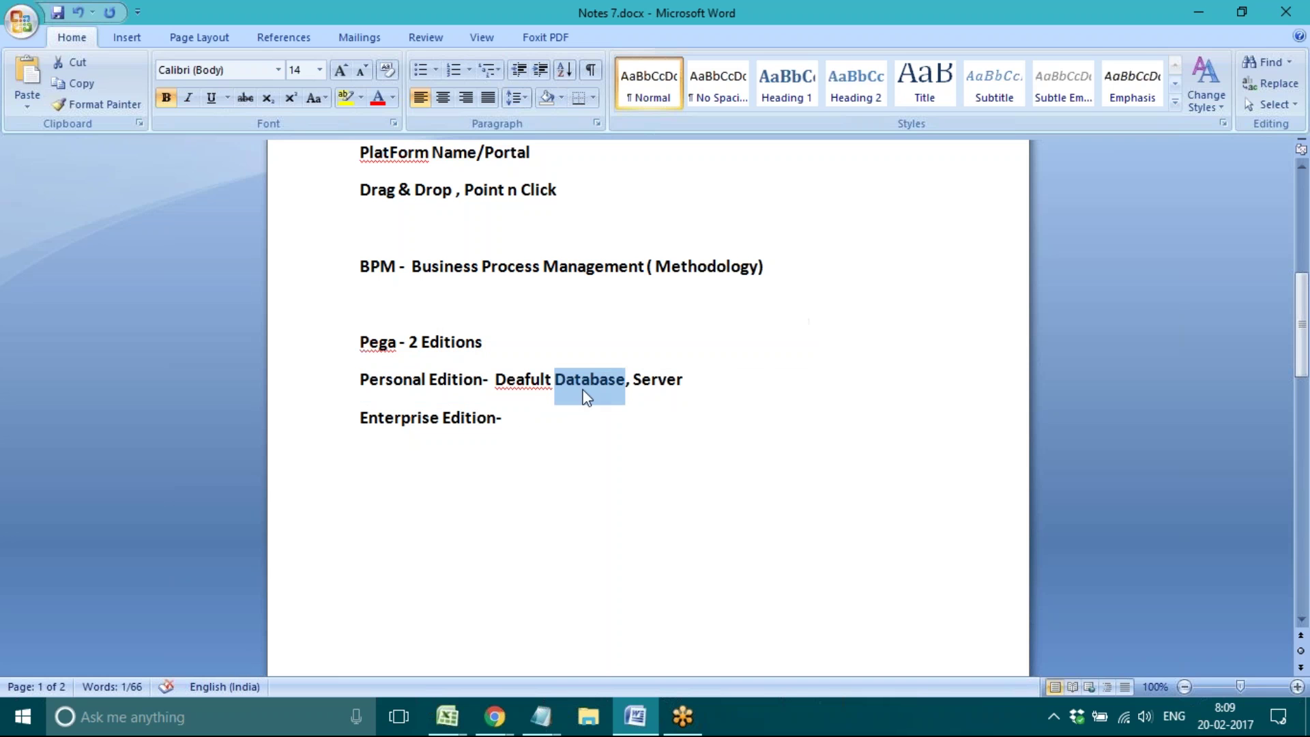
click(517, 417)
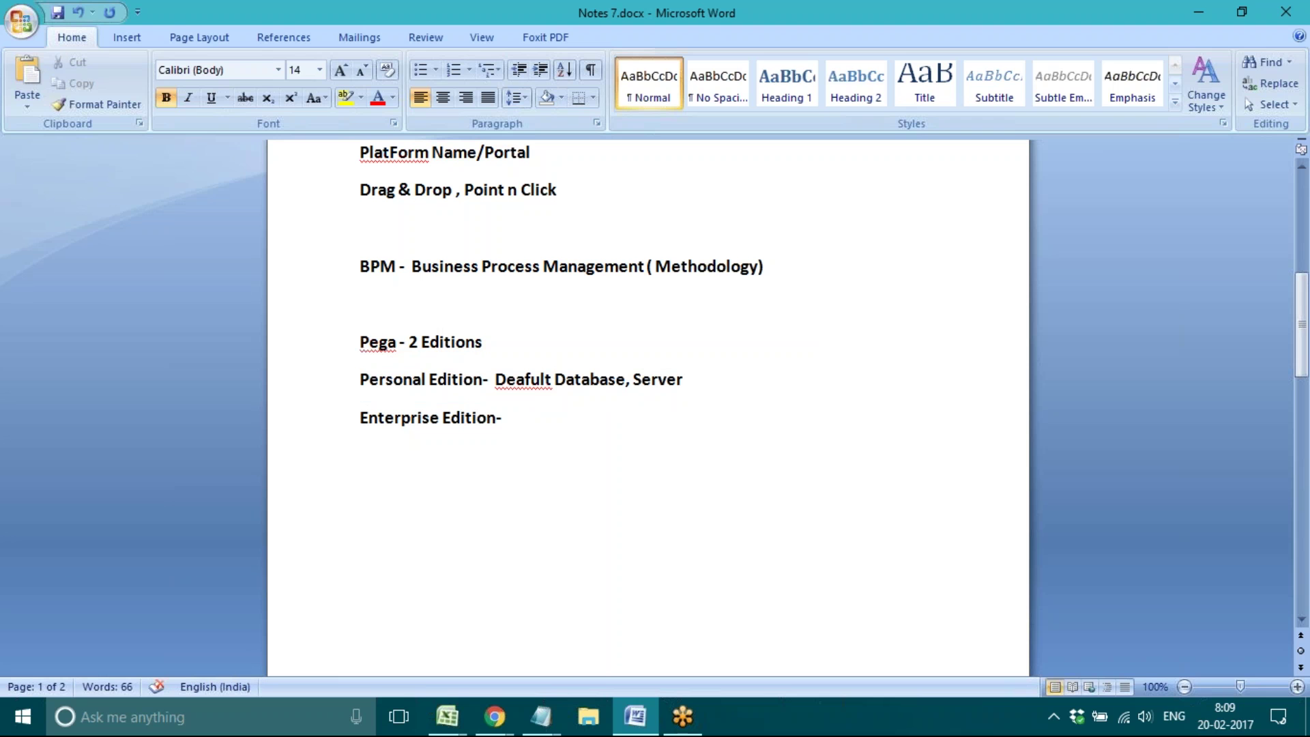
Step: Complete the Enterprise line so it reads 'Enterprise Edition- Any Data base , server'
text(Am)
key(BackSpace)
text(ny S)
key(BackSpace)
text(Data base)
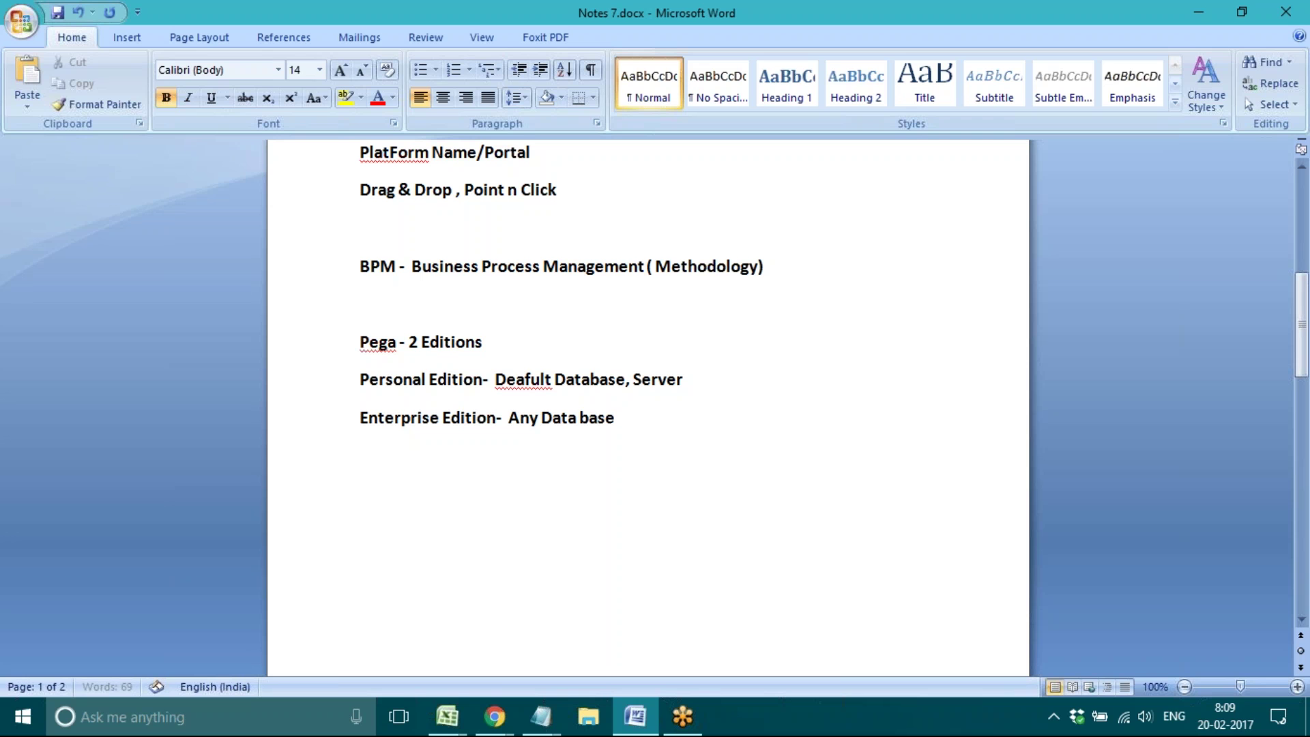
text( , server)
double_click(568, 416)
double_click(652, 417)
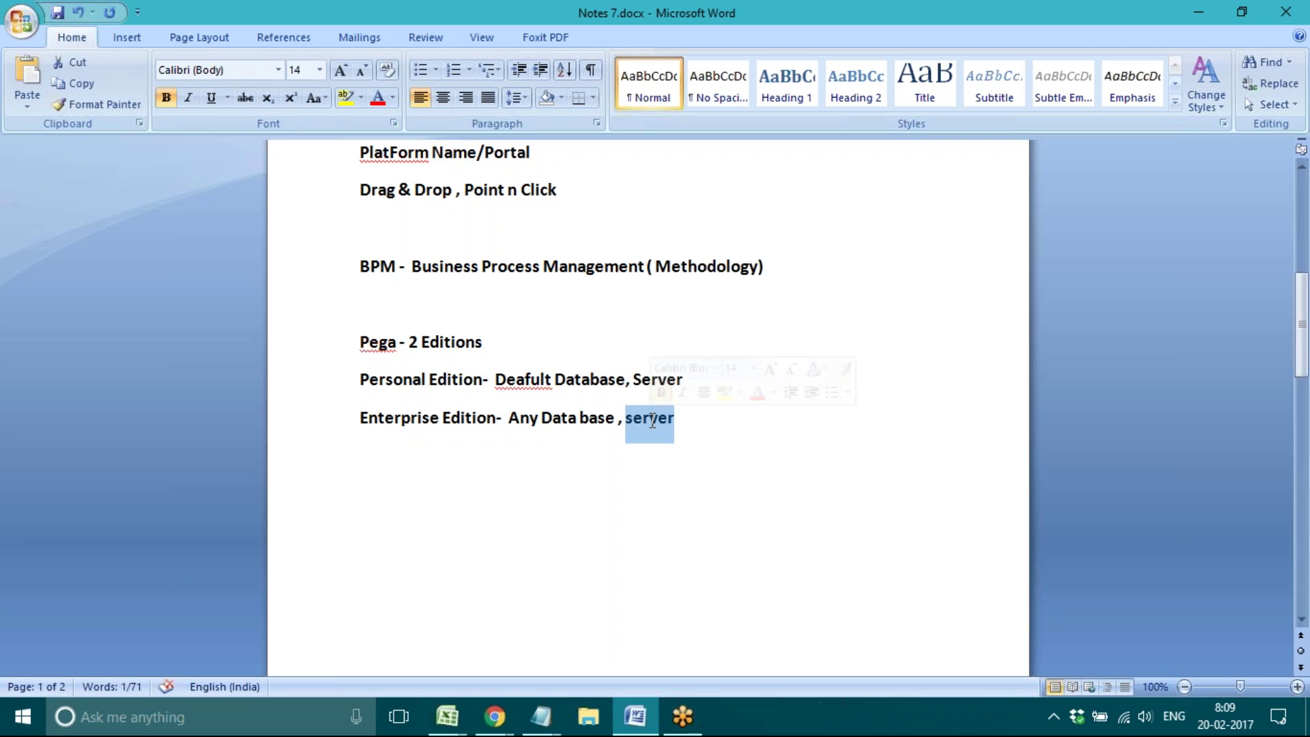
click(421, 471)
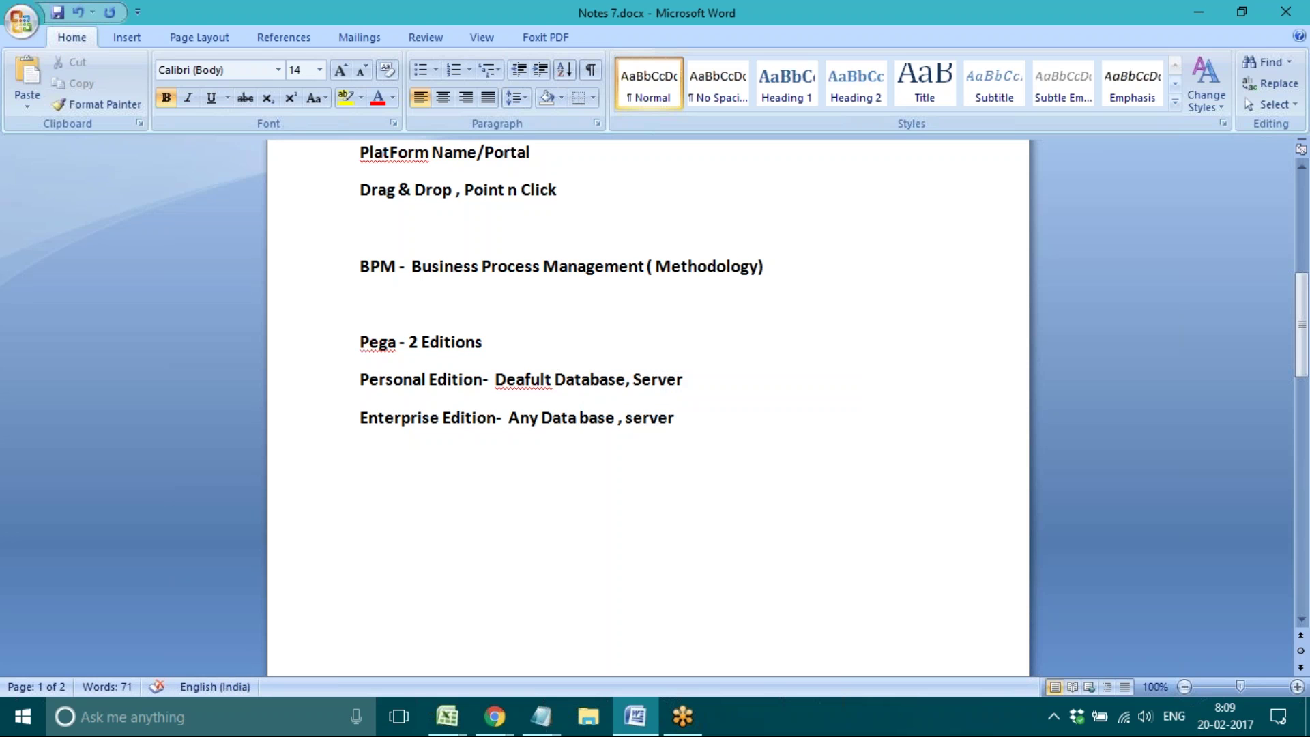
click(331, 390)
Step: Add a 'Data base- PostGre SQL' line below the Personal Edition line
click(701, 383)
key(Return)
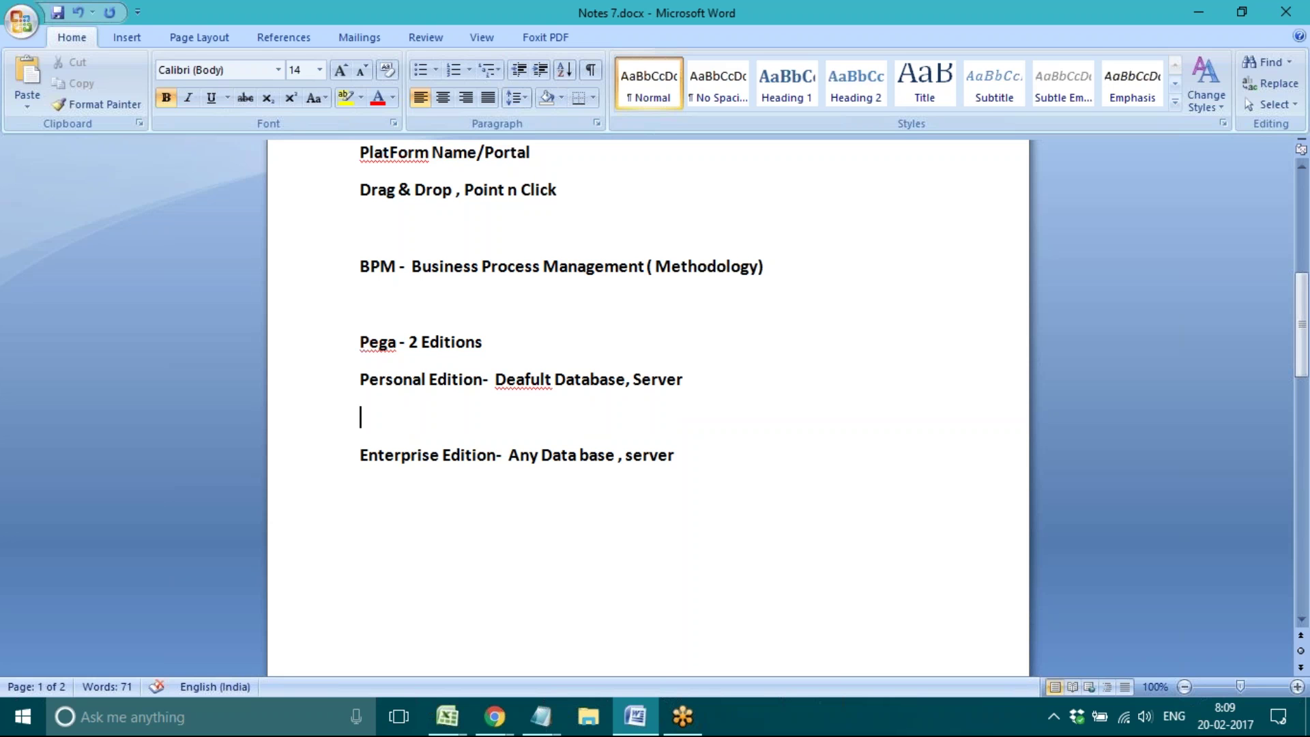
text(Data base- Po)
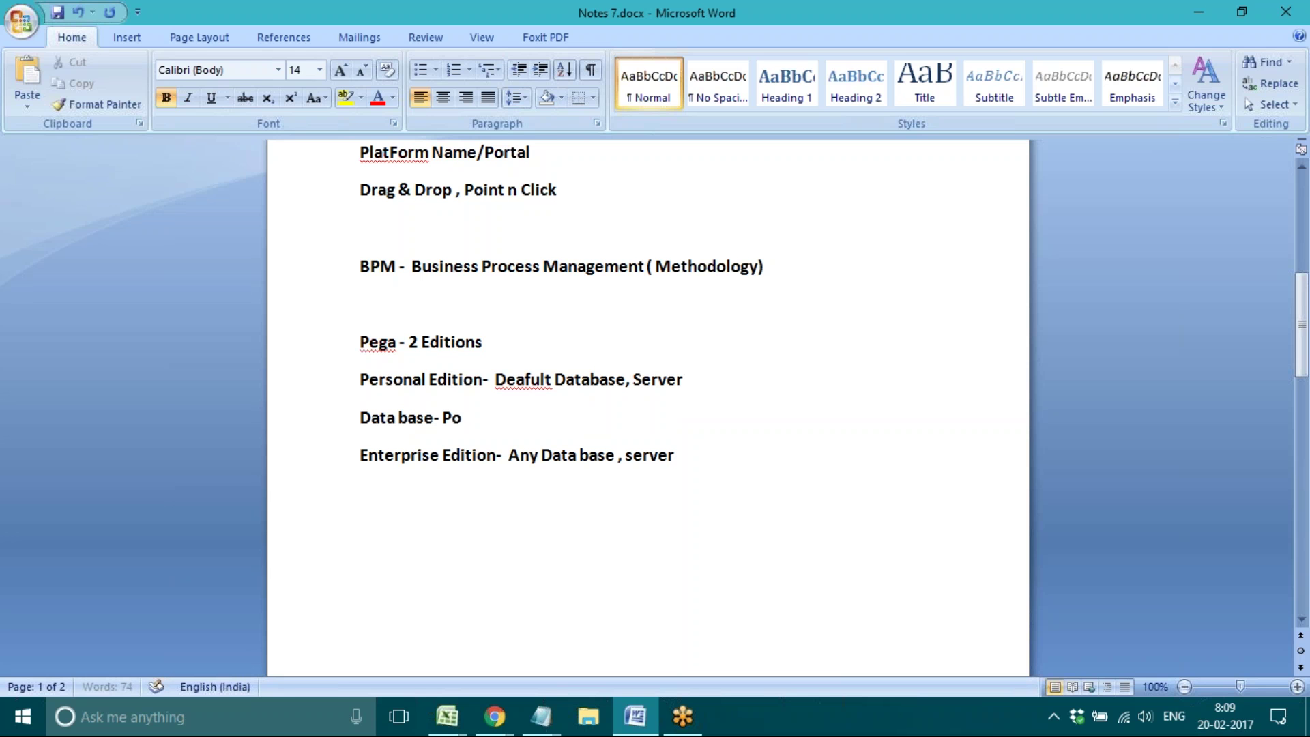
text(stGre SQL)
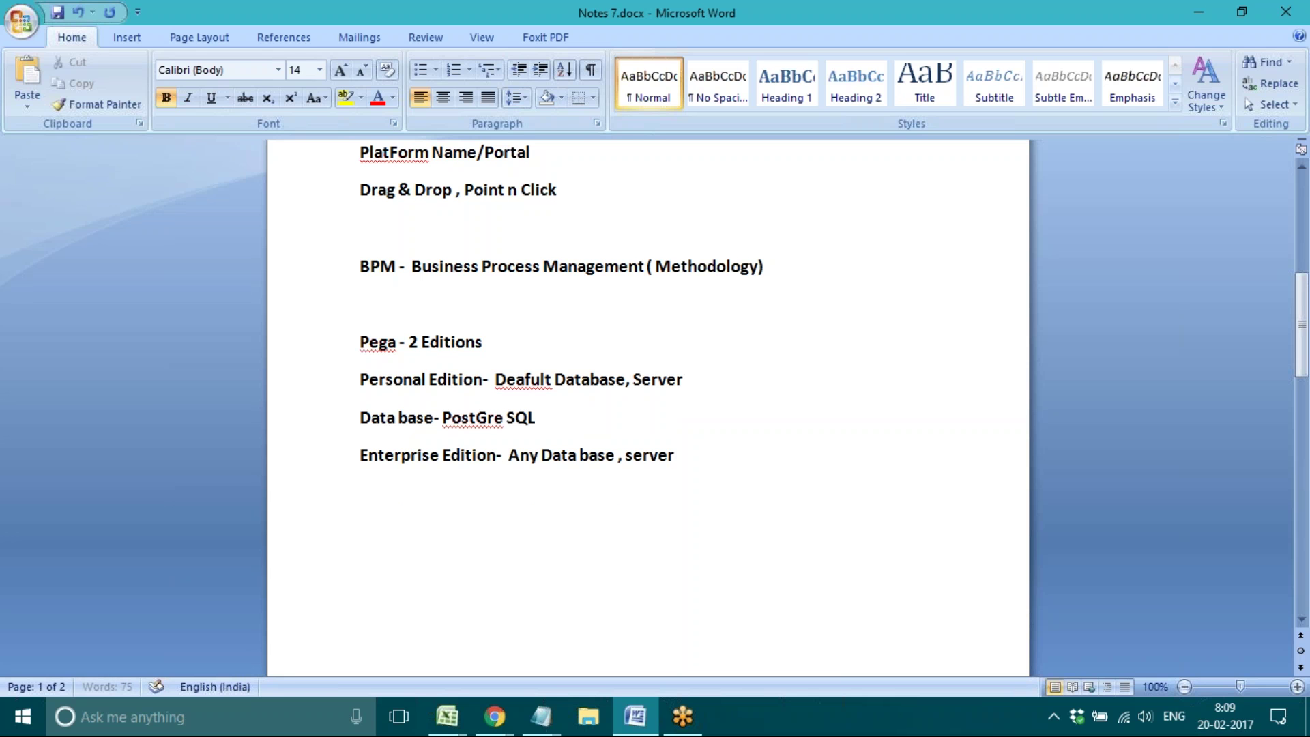
Step: Add a 'Server- Tomcat' line beneath the database line
key(Return)
text(S)
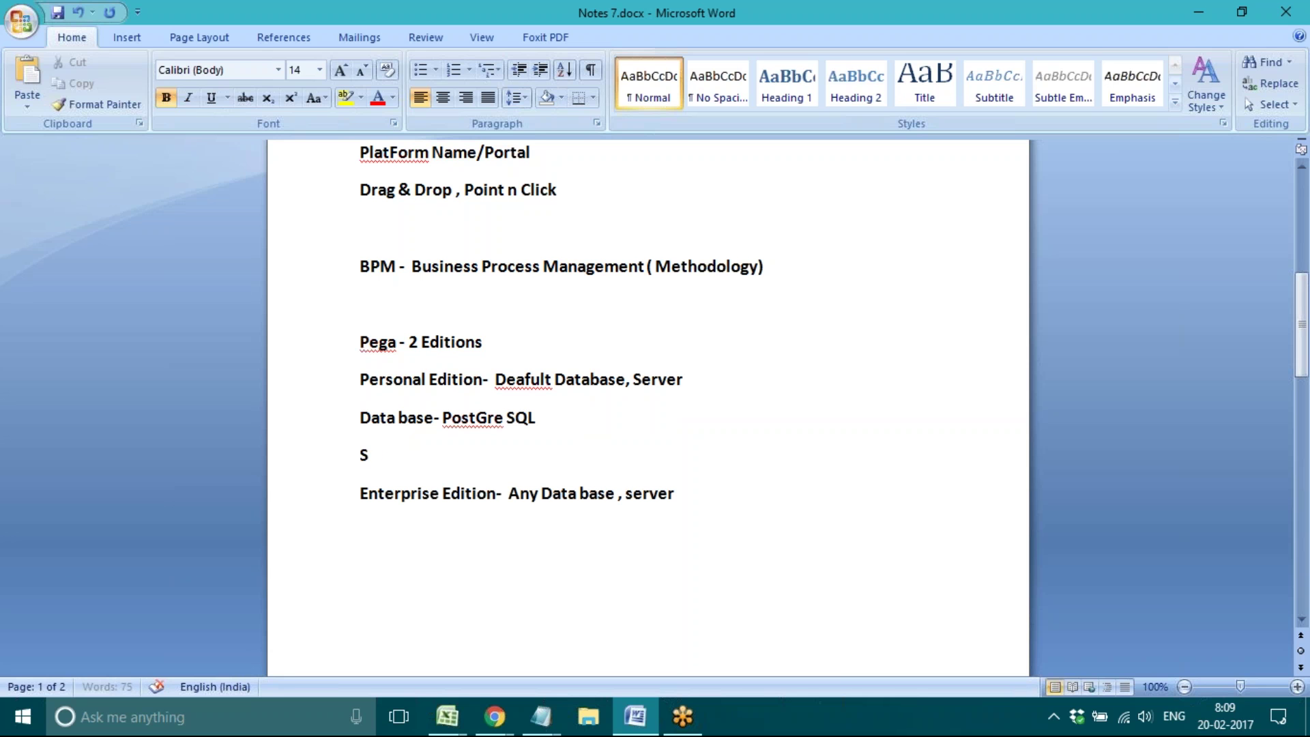
text(erver- )
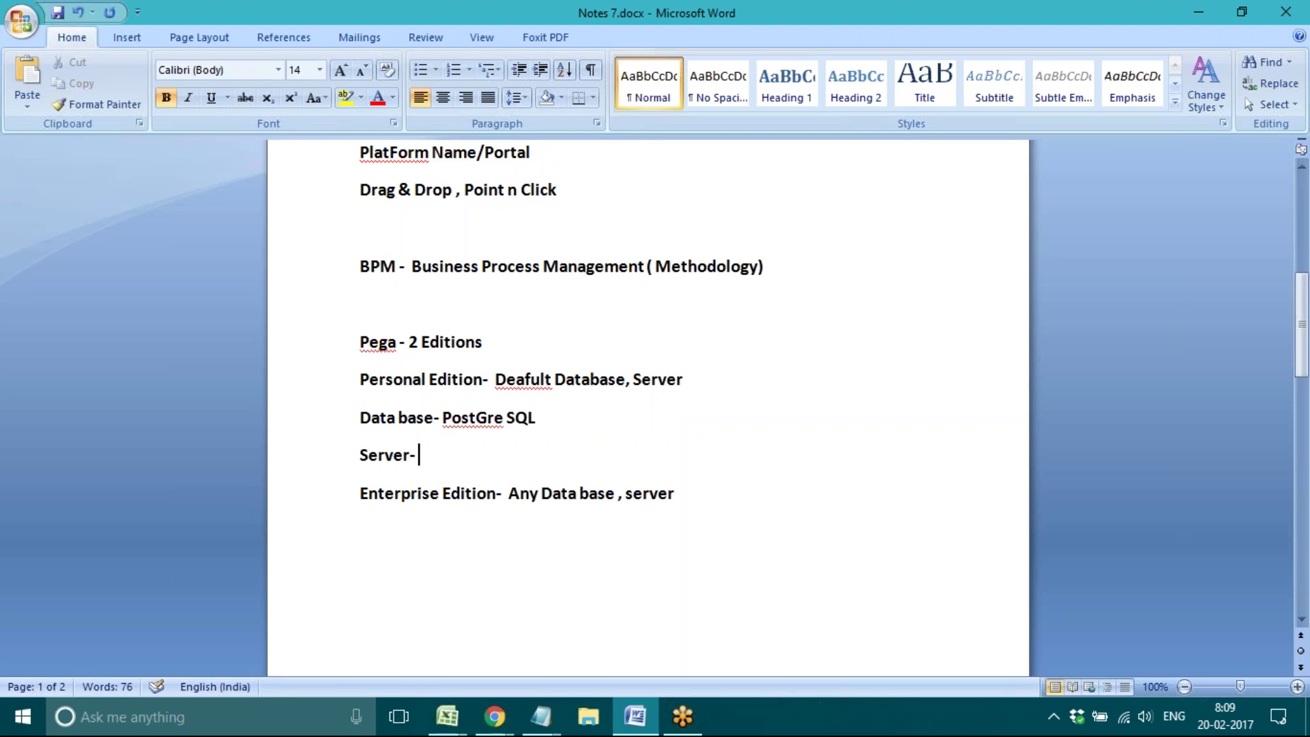
text(Tomcat)
click(308, 387)
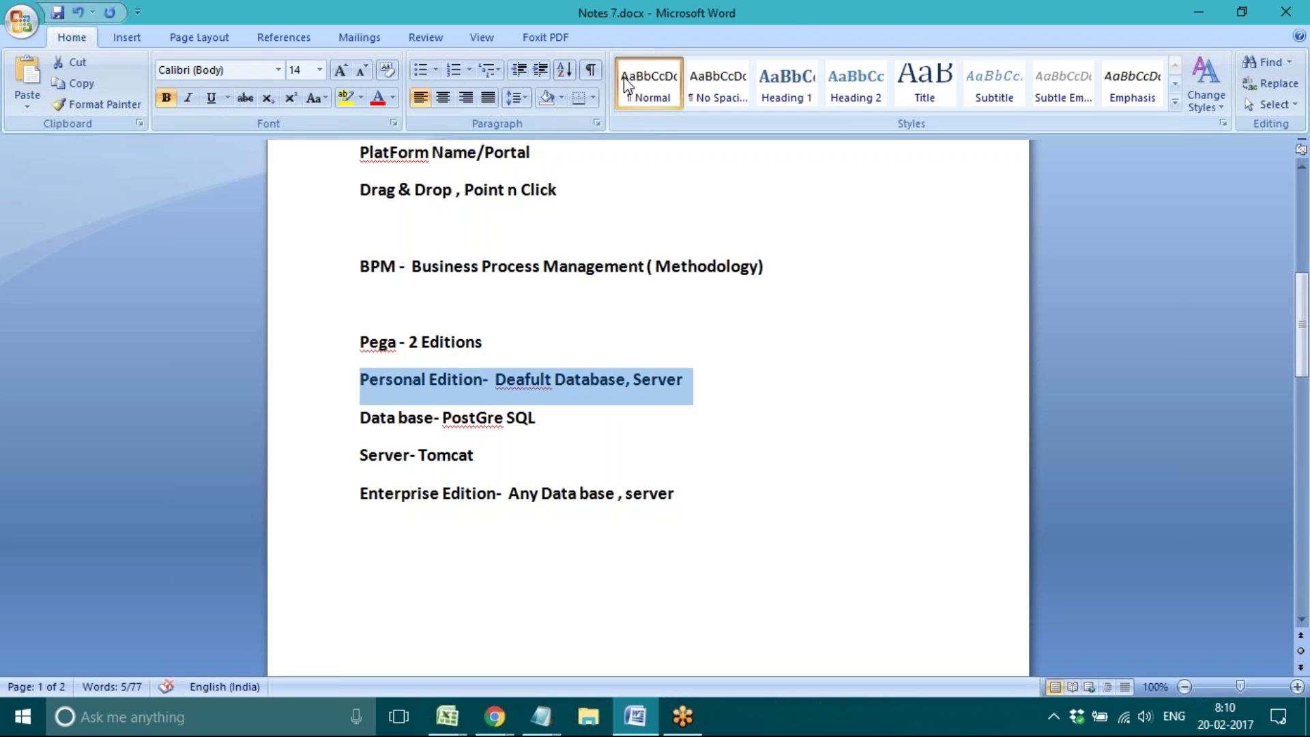
click(789, 22)
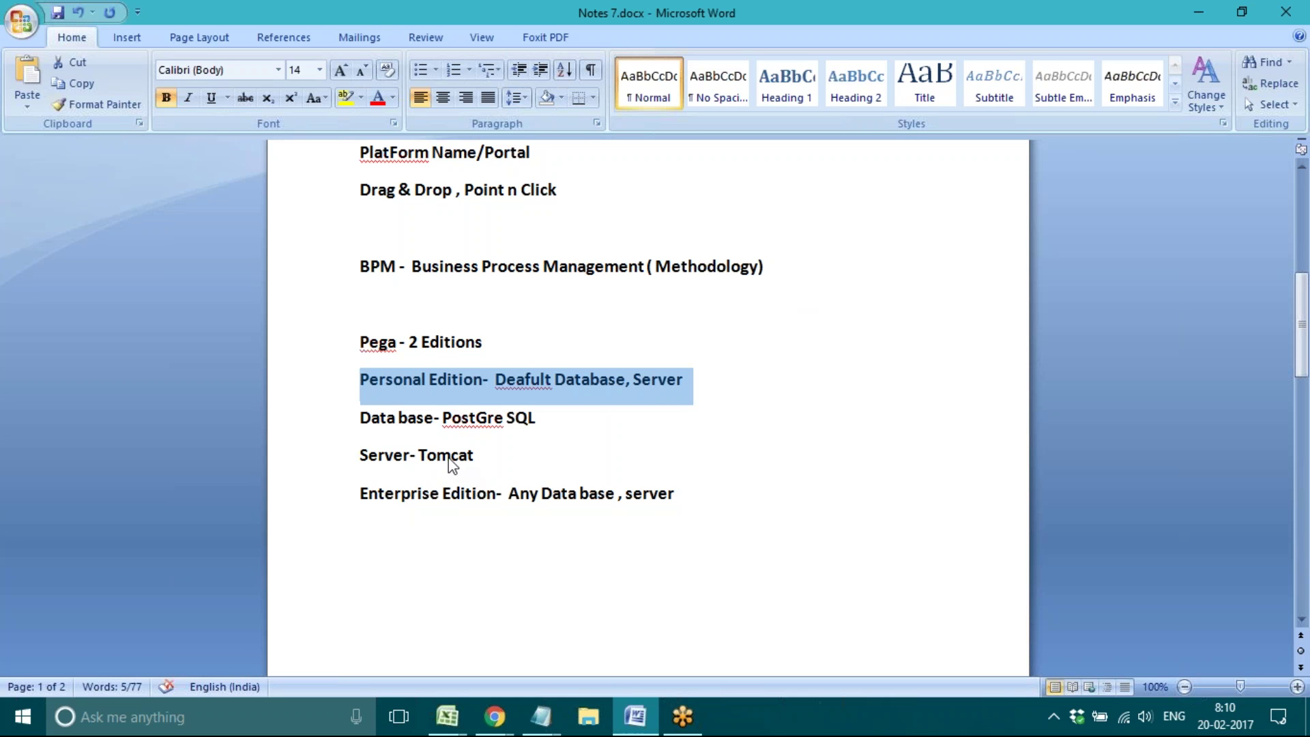
Step: Insert a new line 'Intranet Server- Open - Close' after 'Server- Tomcat'
click(488, 457)
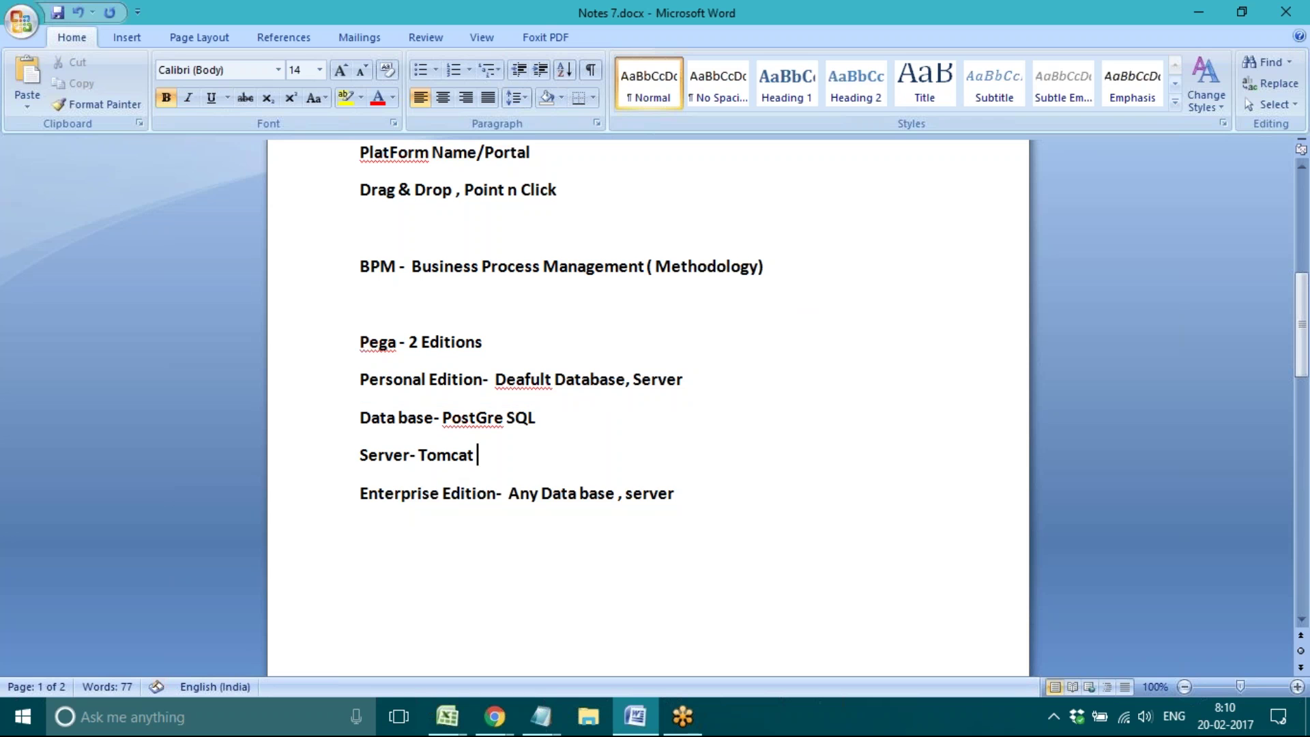
key(Return)
text(Intr)
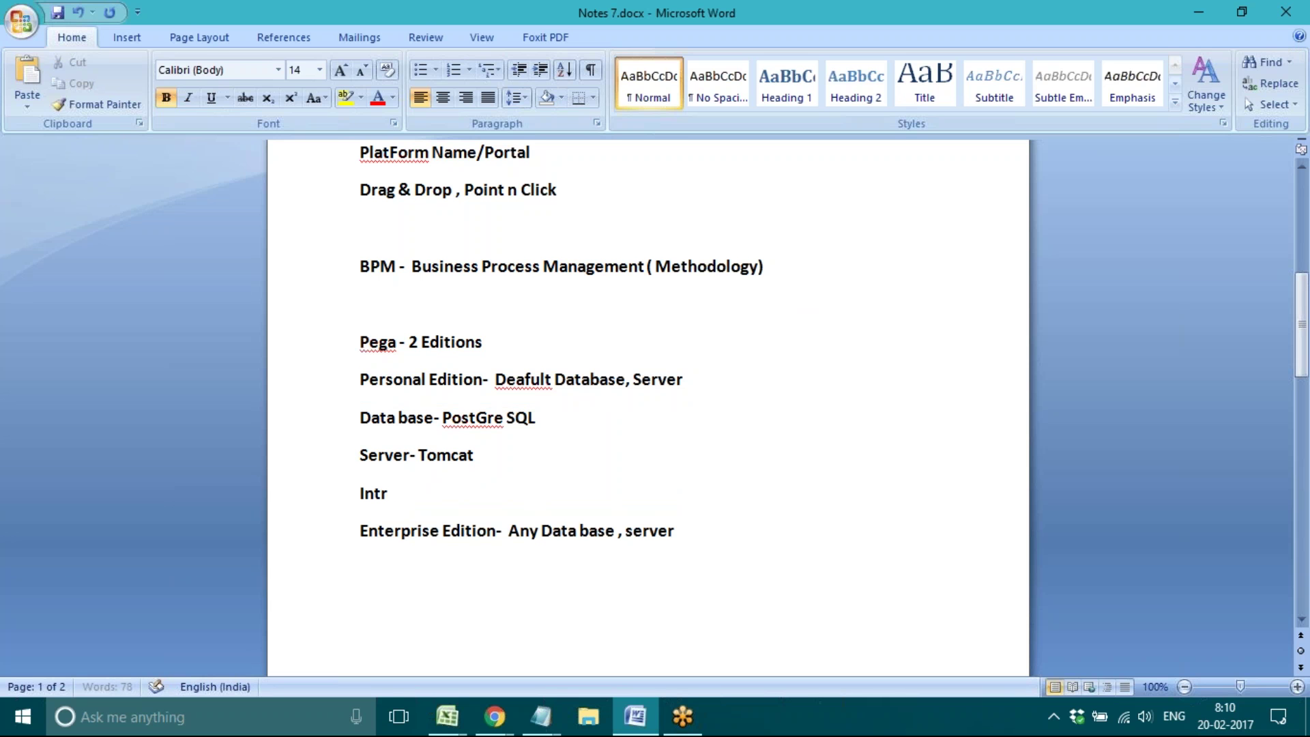
text(anet Server)
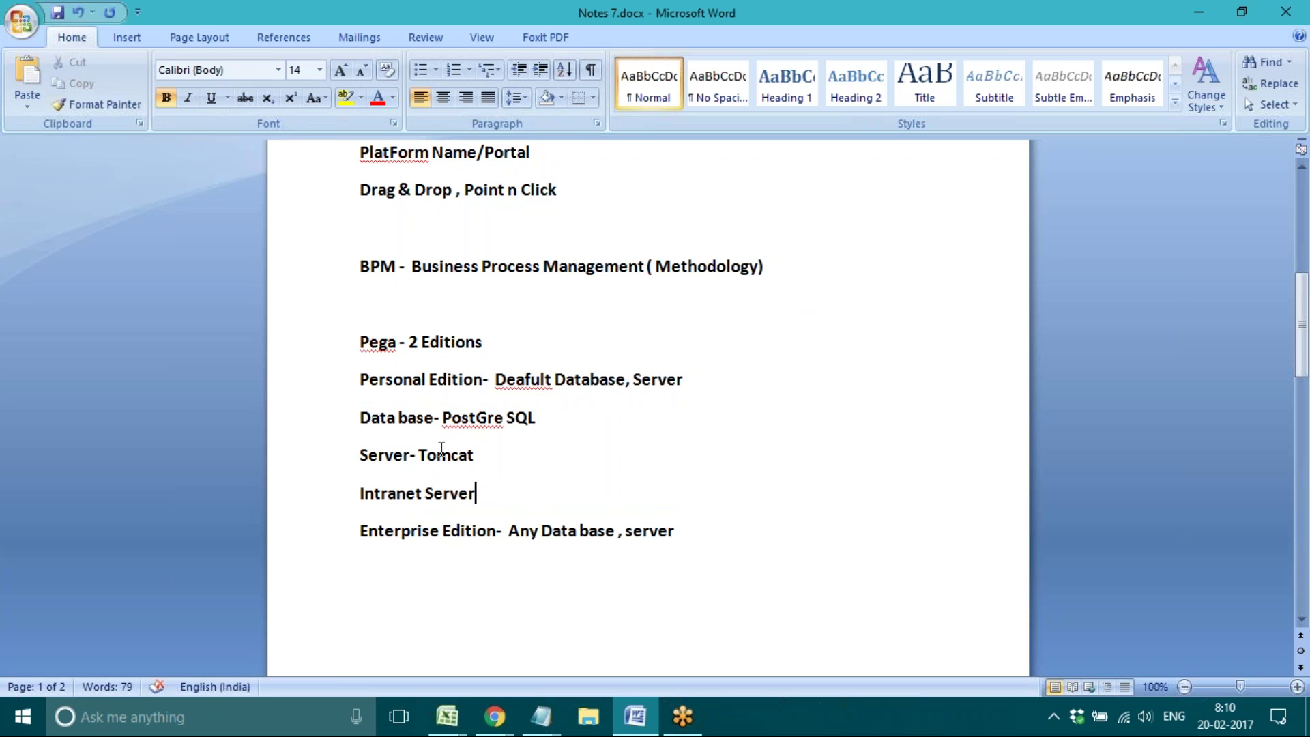
double_click(442, 451)
click(491, 504)
text(- Open -)
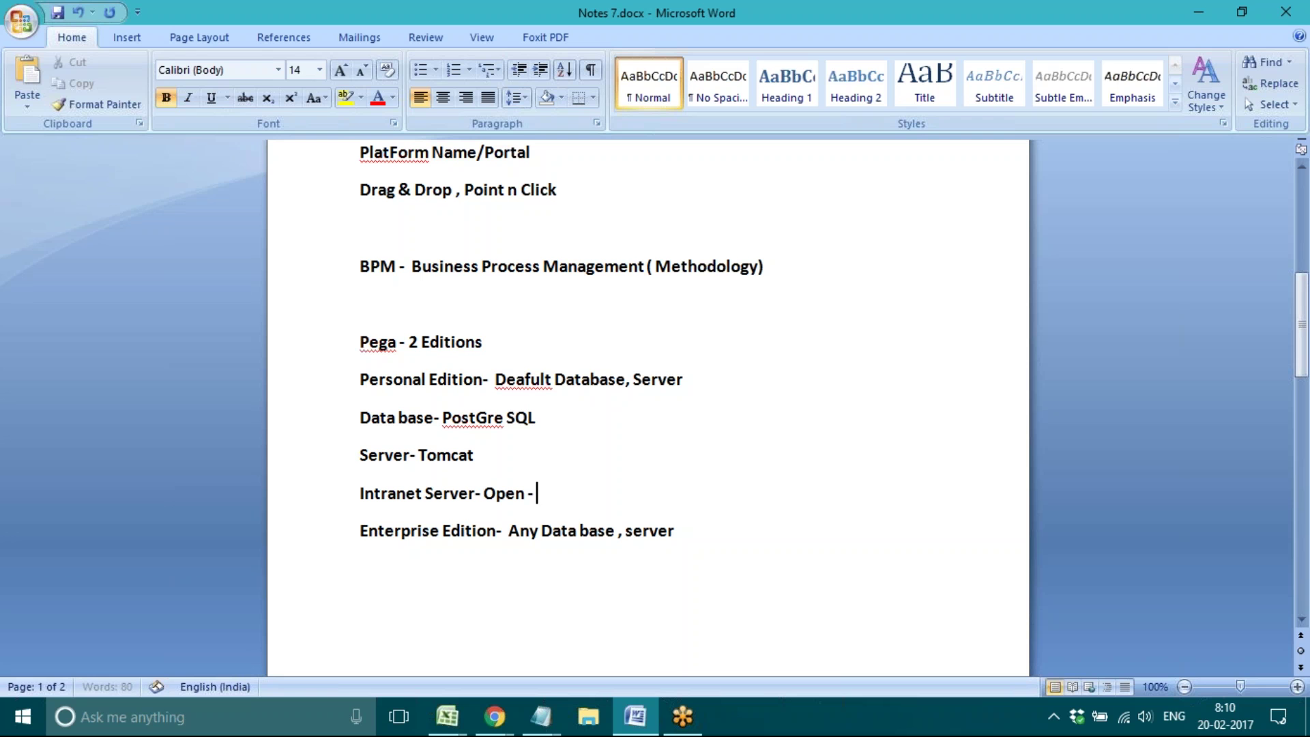
text( Close)
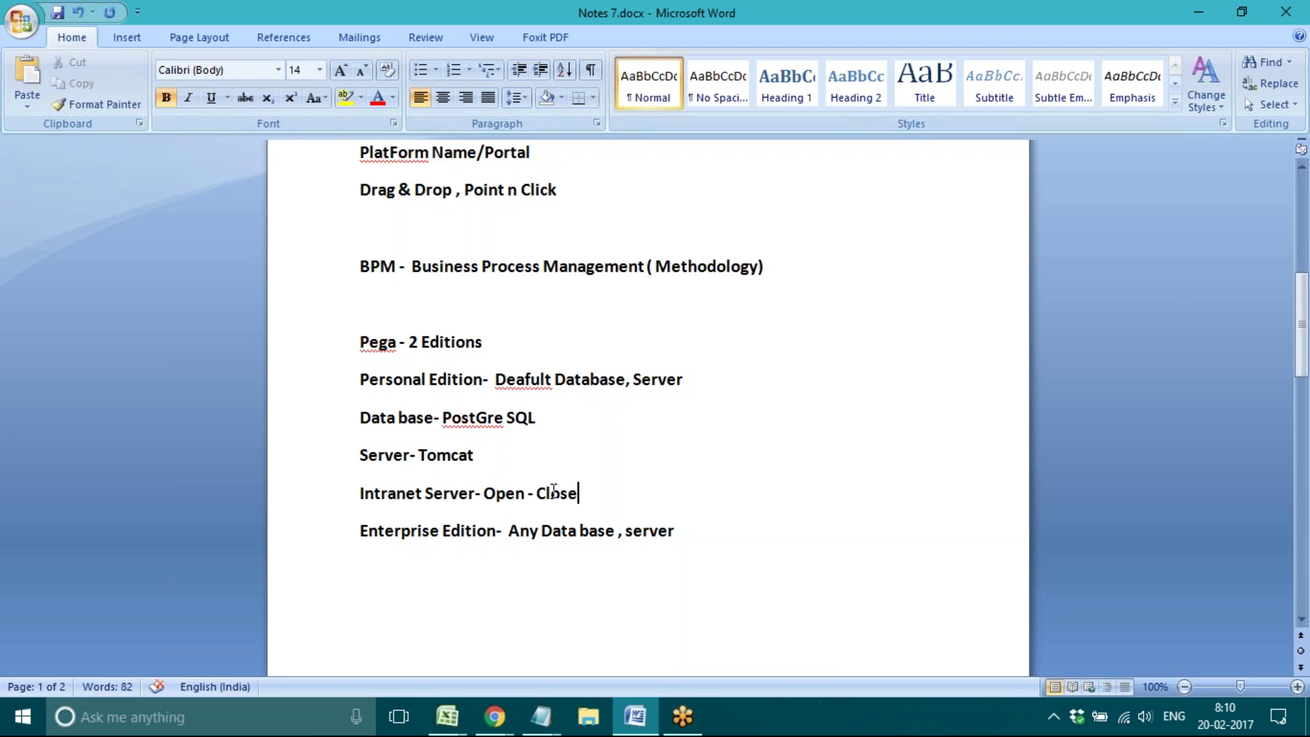
triple_click(362, 530)
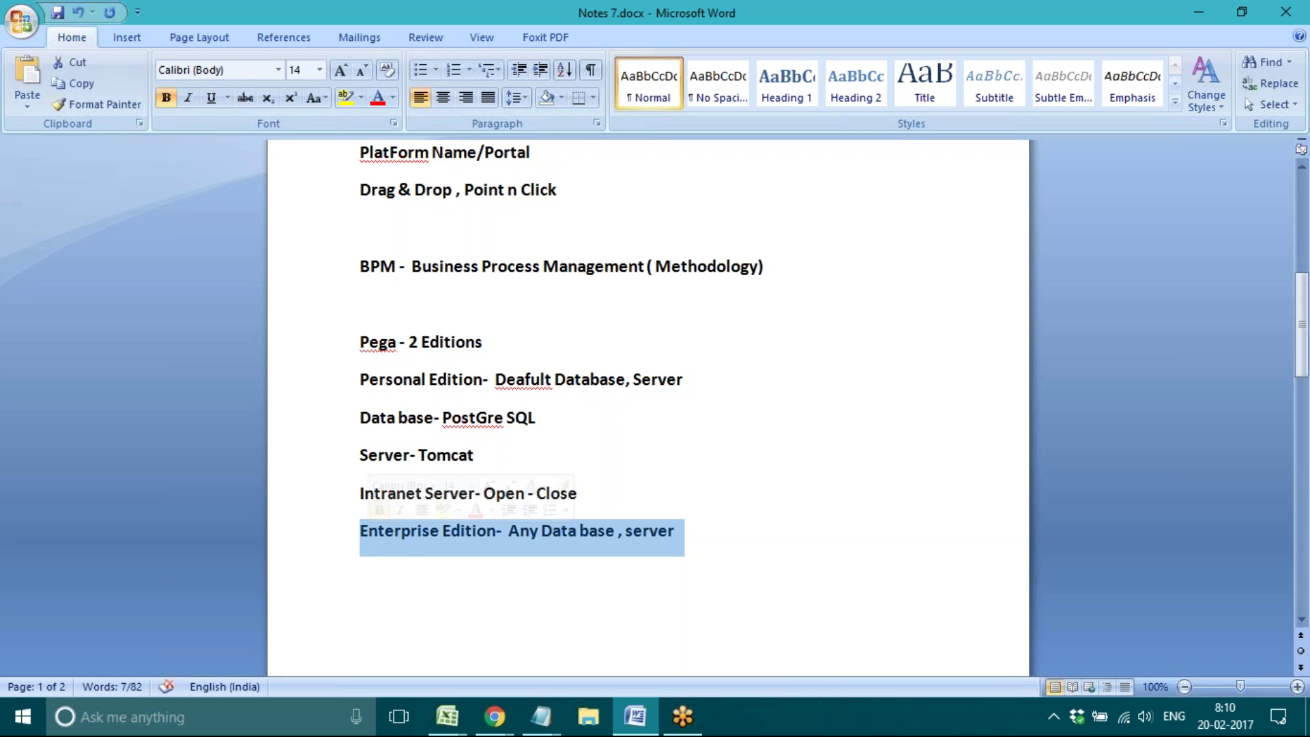
click(372, 549)
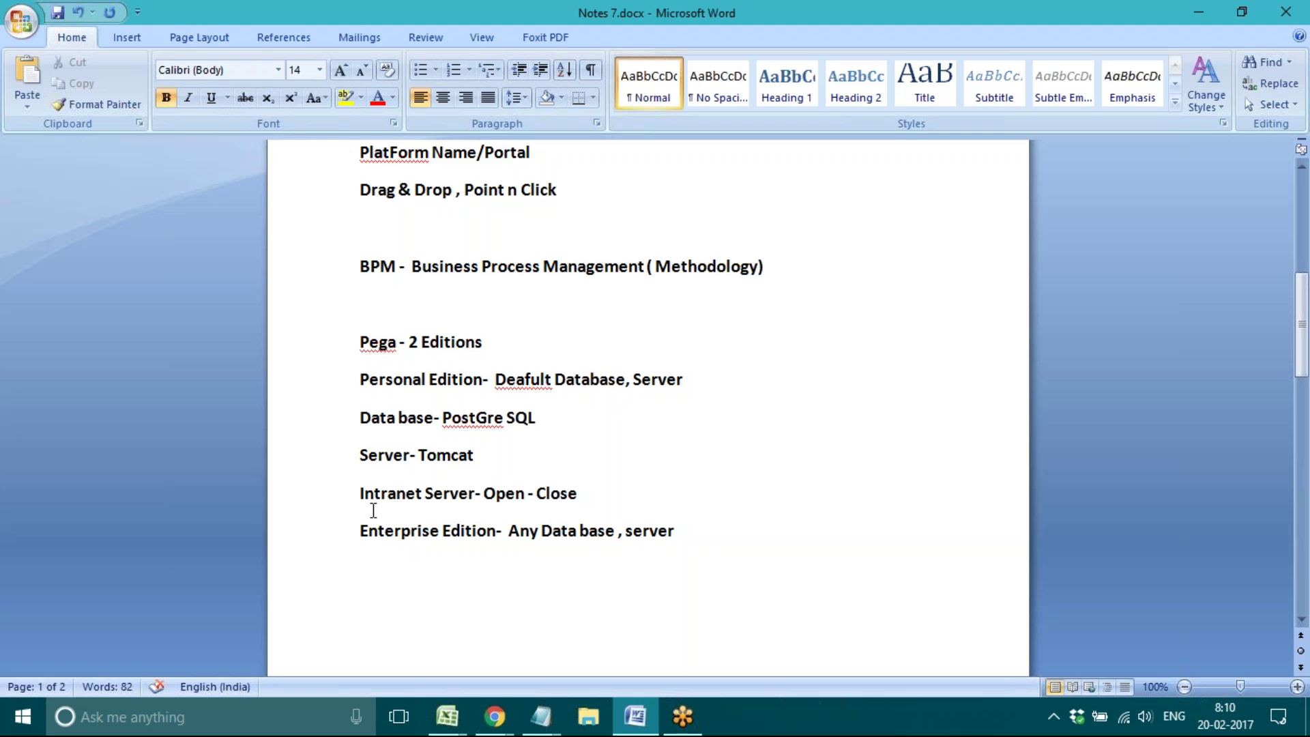
click(332, 512)
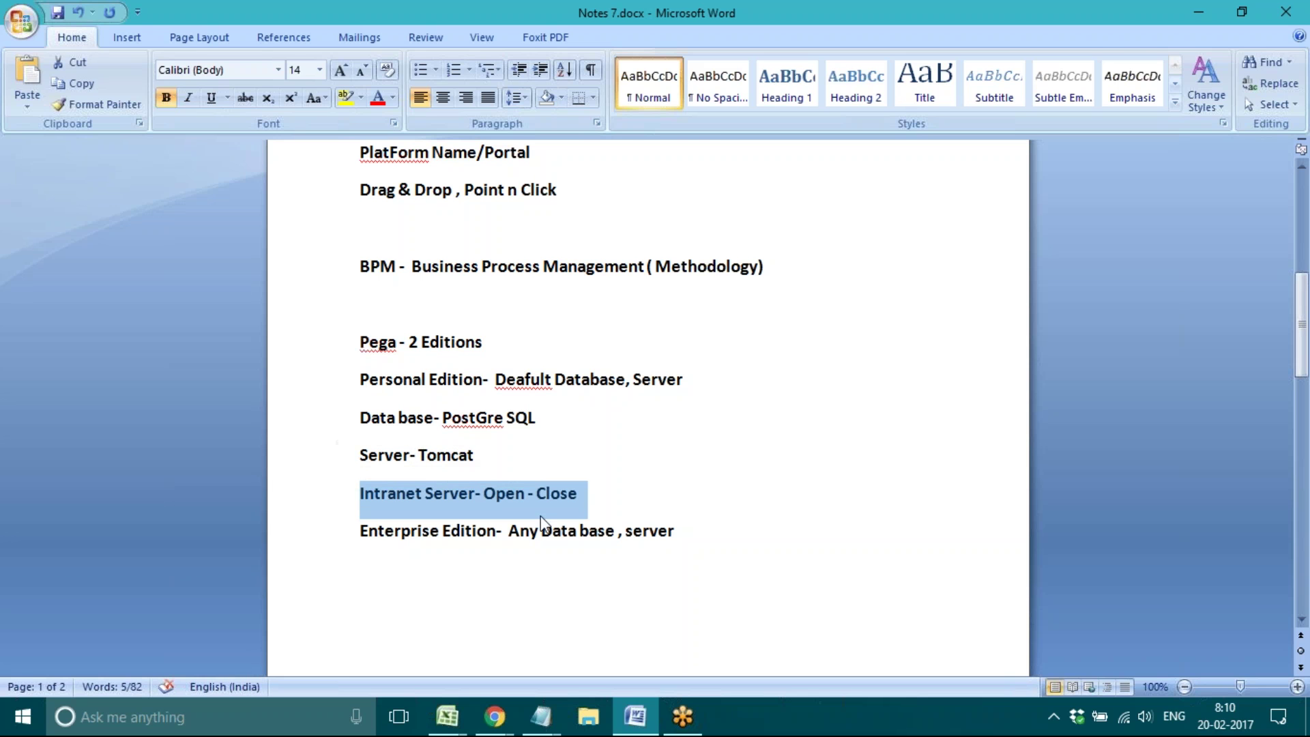
click(537, 494)
double_click(391, 501)
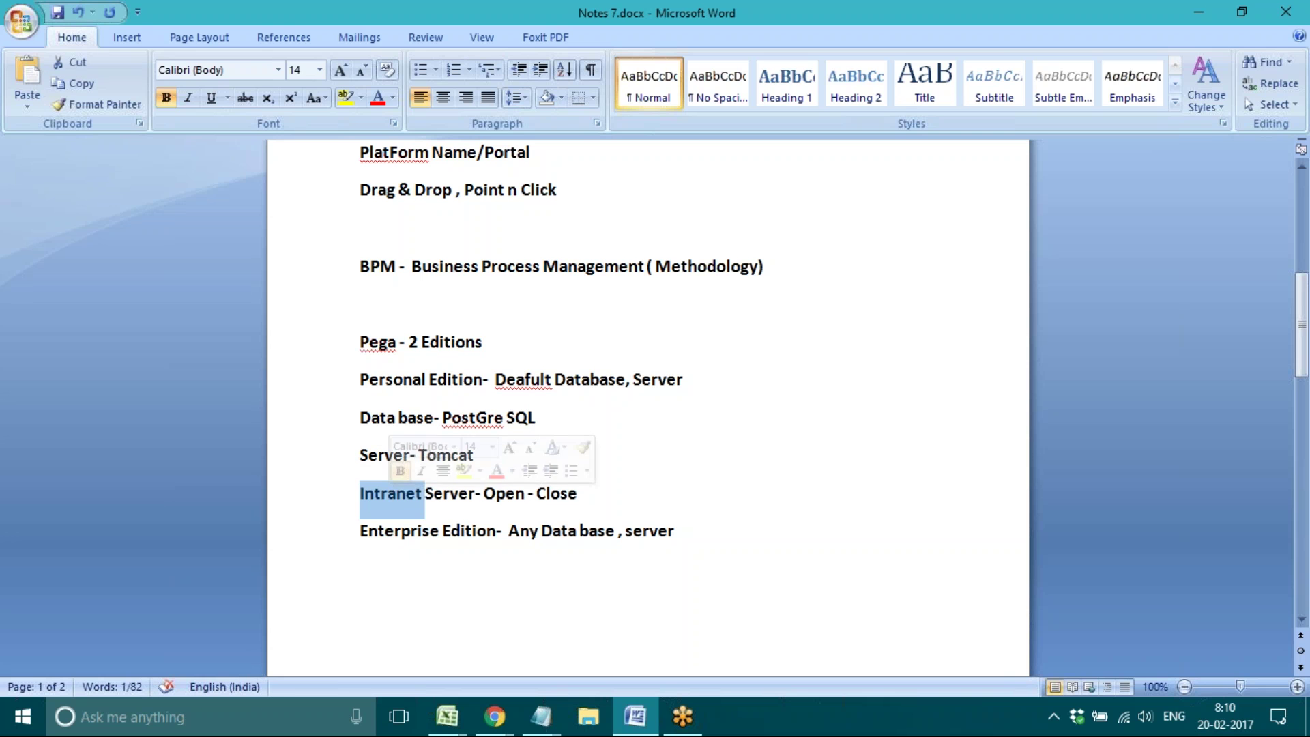
double_click(449, 494)
double_click(512, 495)
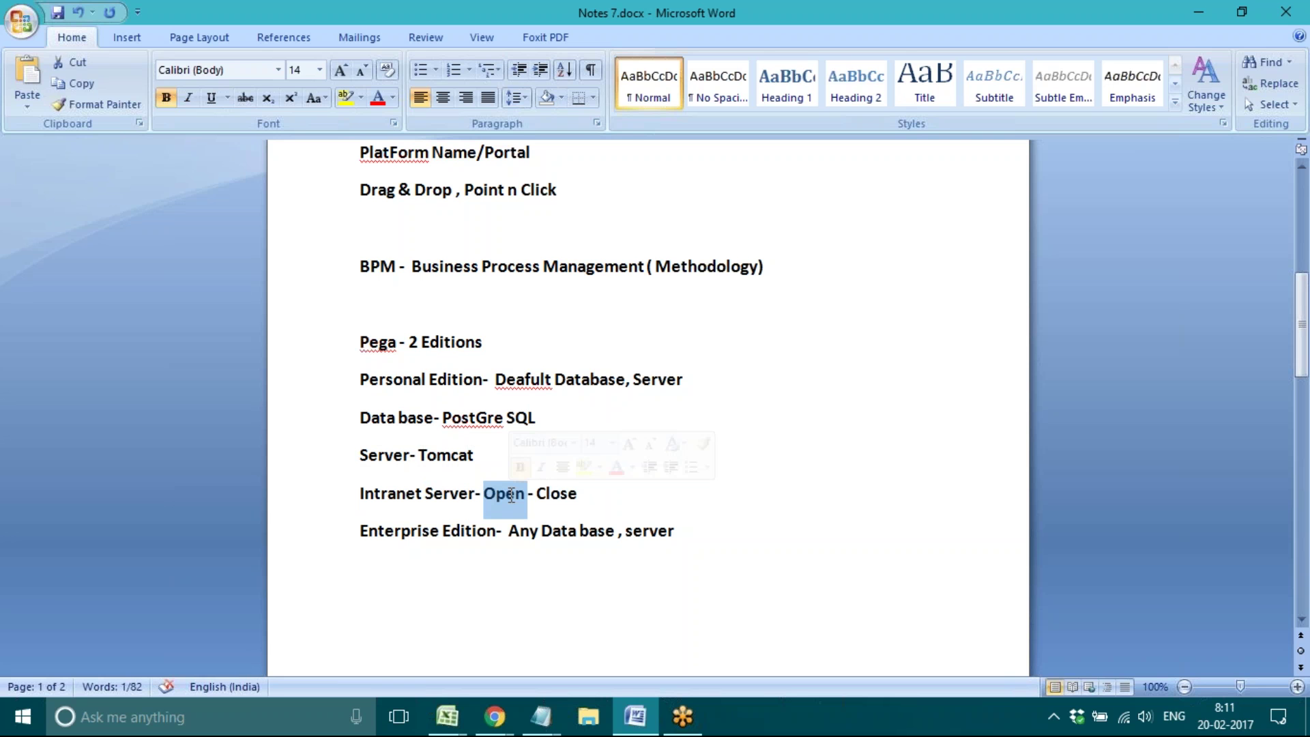
double_click(553, 493)
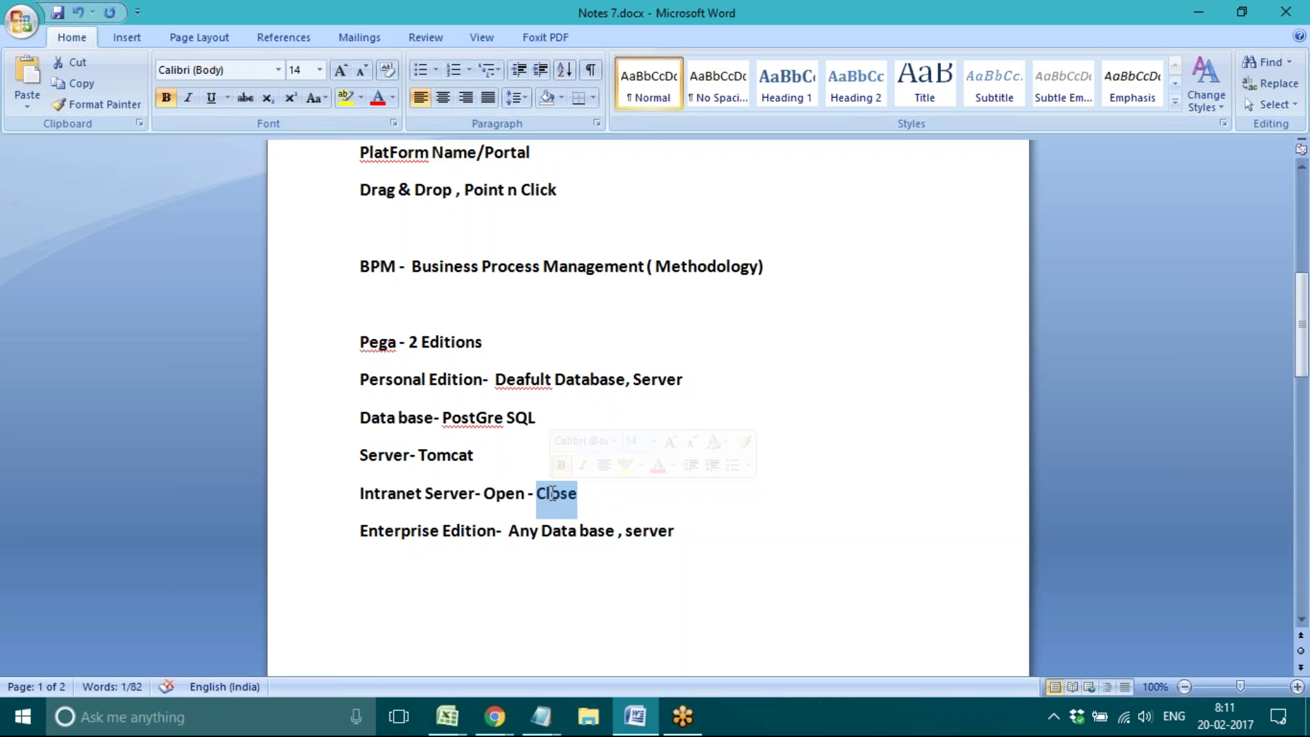
double_click(558, 531)
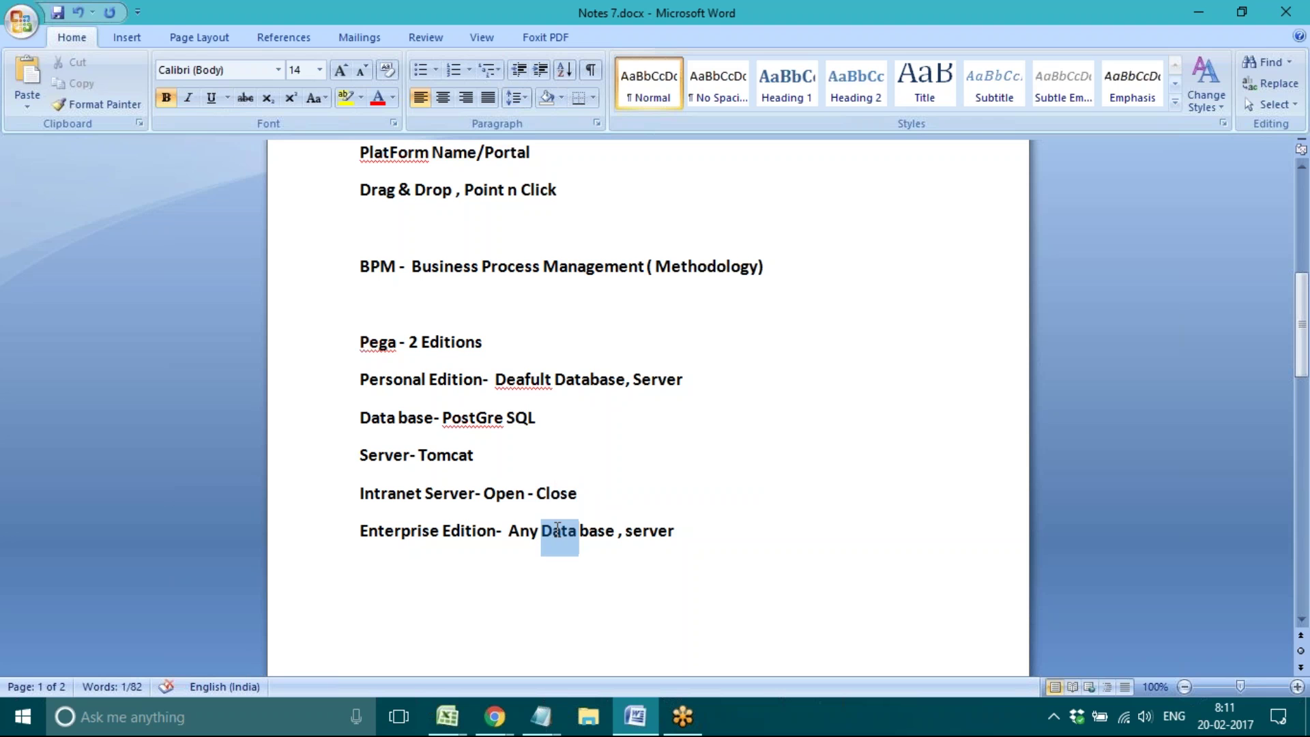
double_click(641, 532)
click(494, 594)
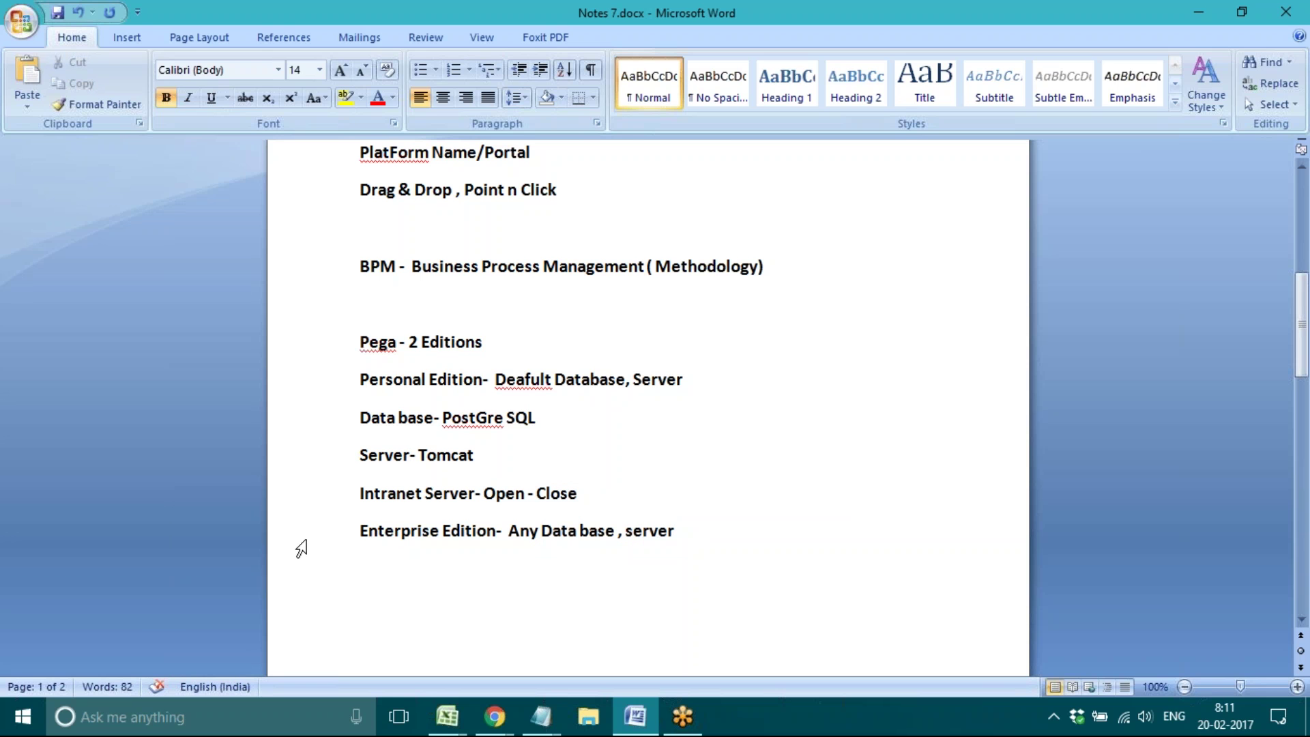
click(301, 548)
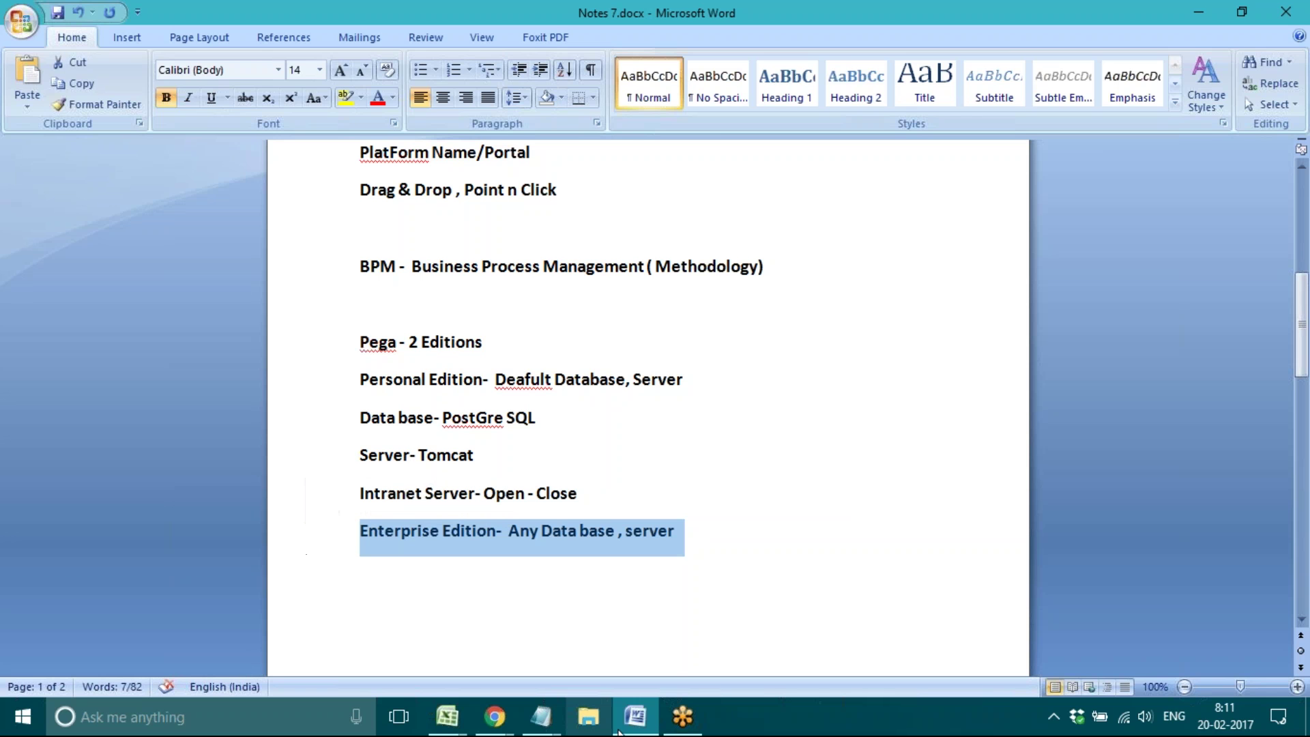
click(380, 605)
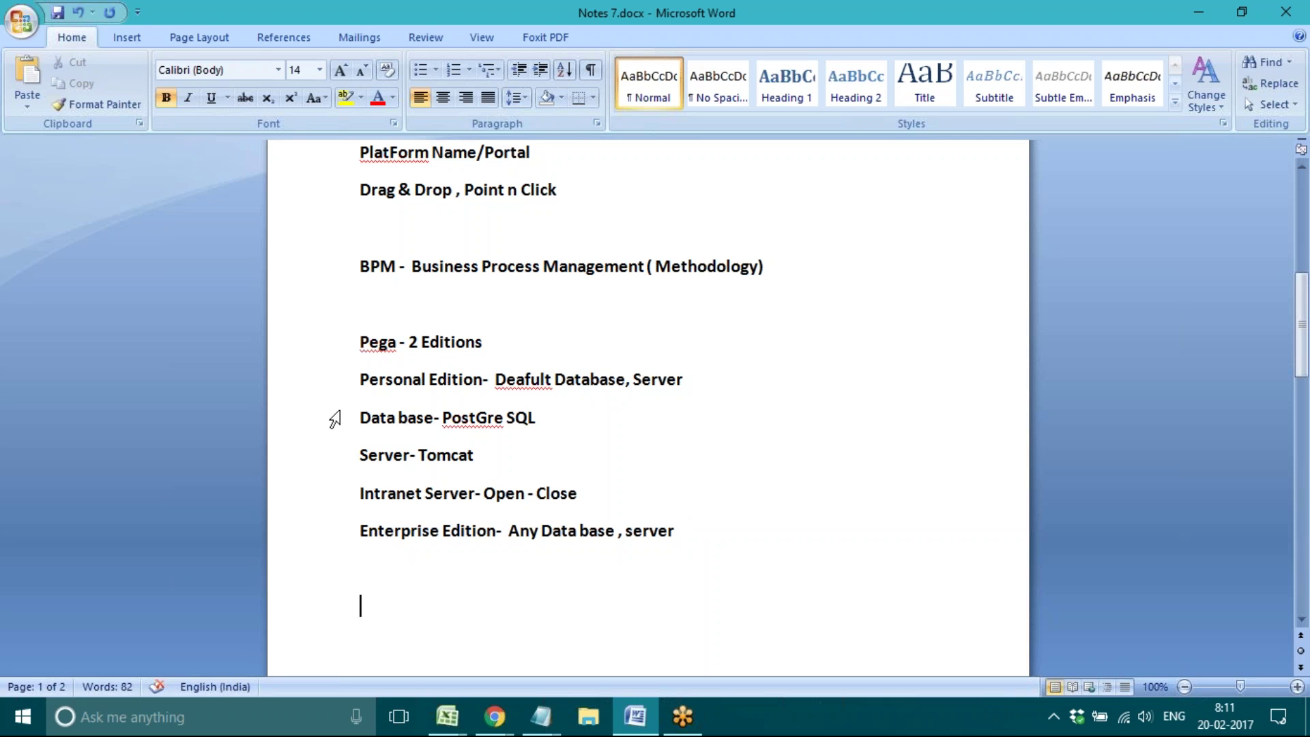
click(309, 433)
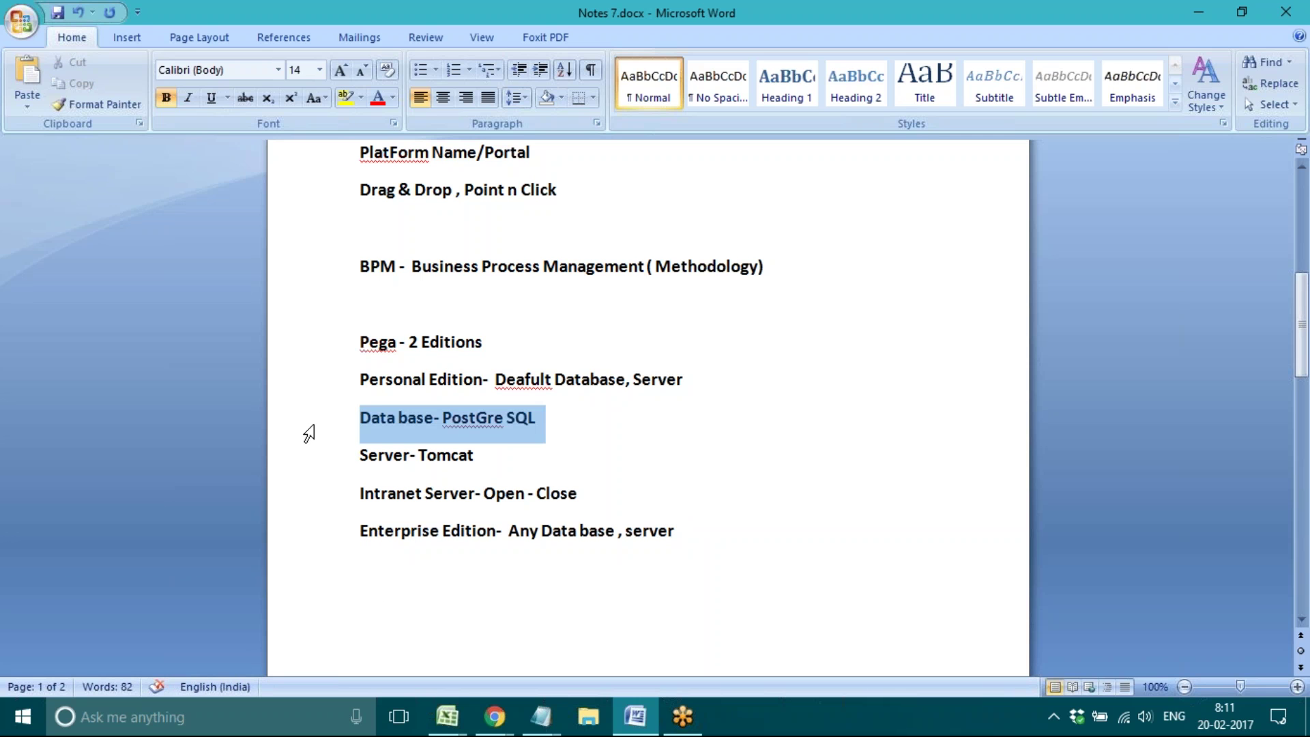
click(631, 717)
click(631, 716)
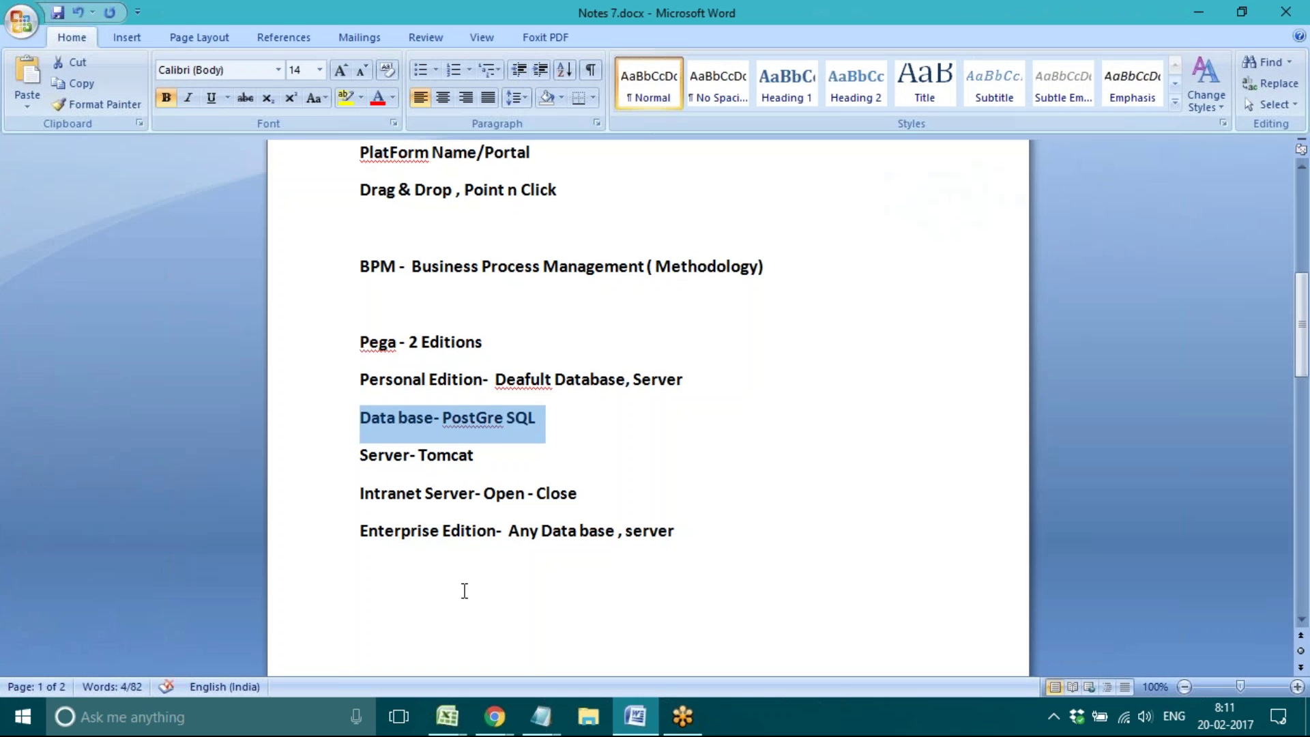
click(386, 620)
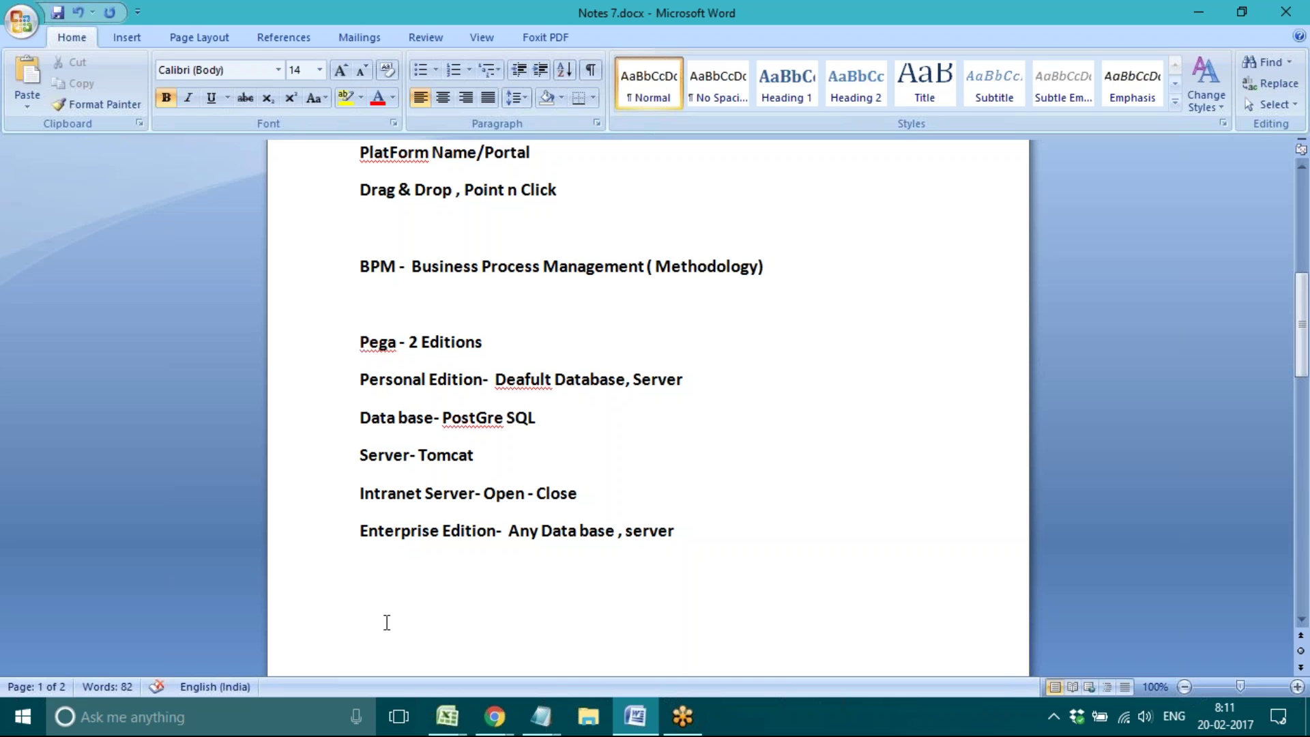
Step: Start page 2 with a '3 Icons' heading and a 'Startup' line beneath it
text(3 Icons)
key(Return)
key(Return)
key(Return)
key(Return)
key(Return)
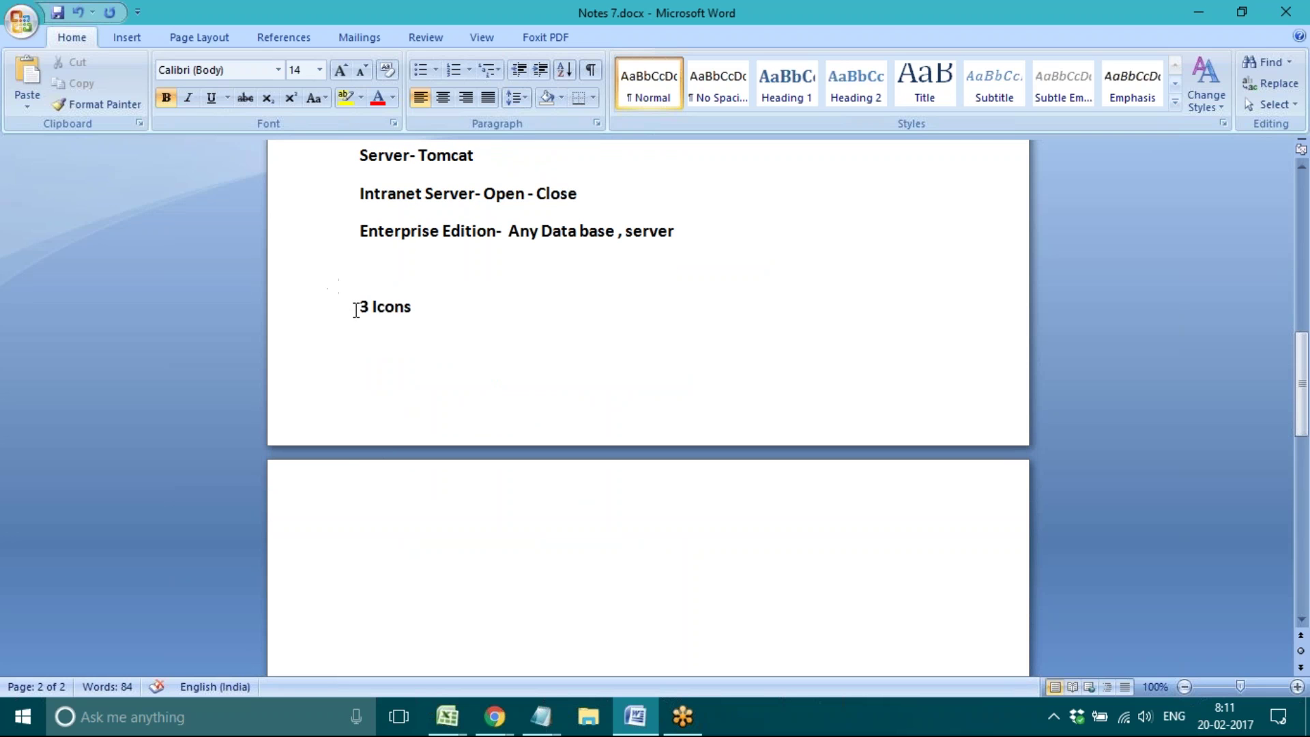
click(357, 309)
key(Return)
key(Return)
key(Return)
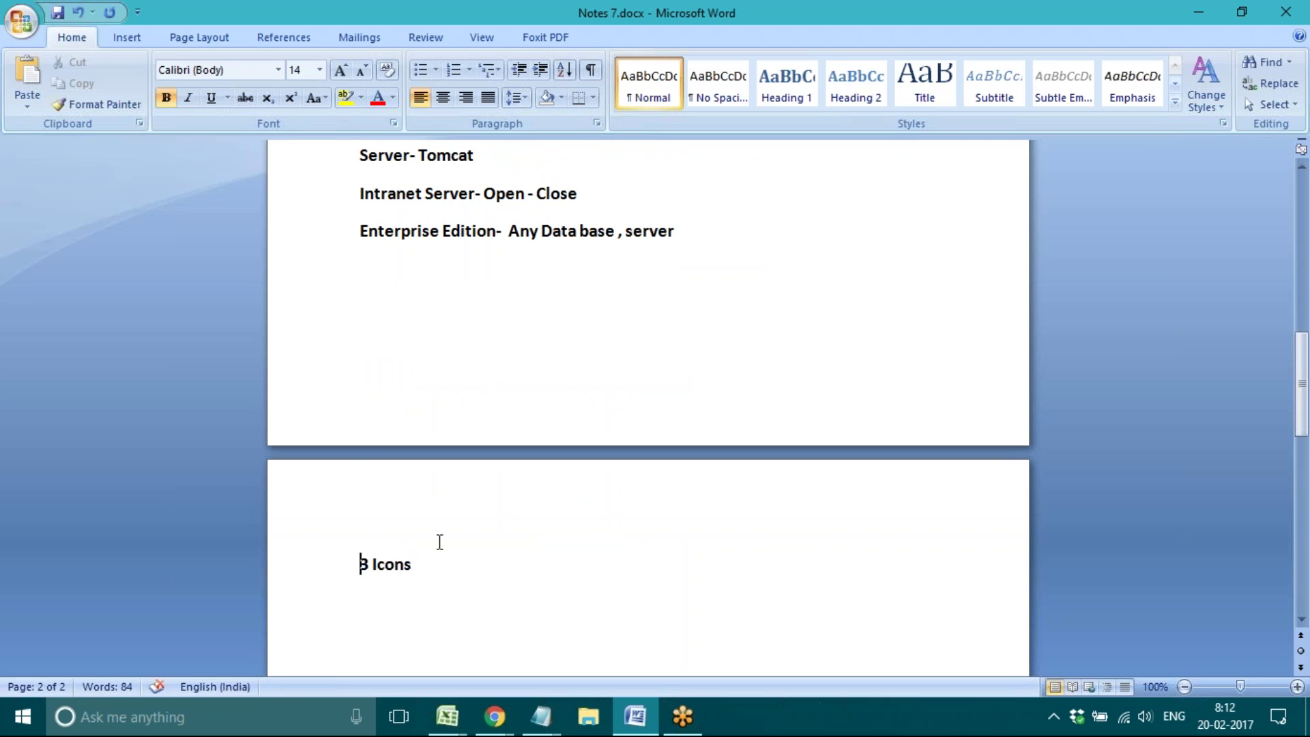
click(425, 582)
key(Return)
text(Startup)
Step: Add 'Login' and 'Shutdown' lines below Startup
key(Return)
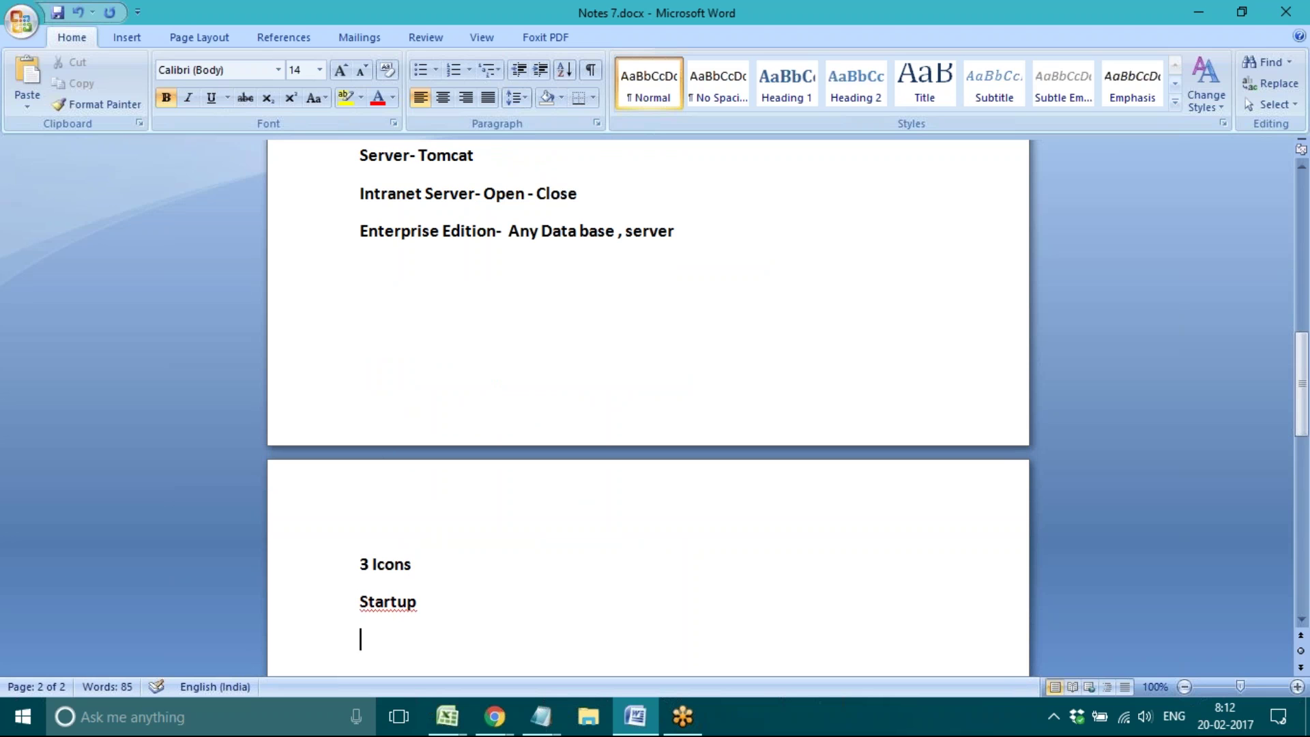
key(Return)
key(Return)
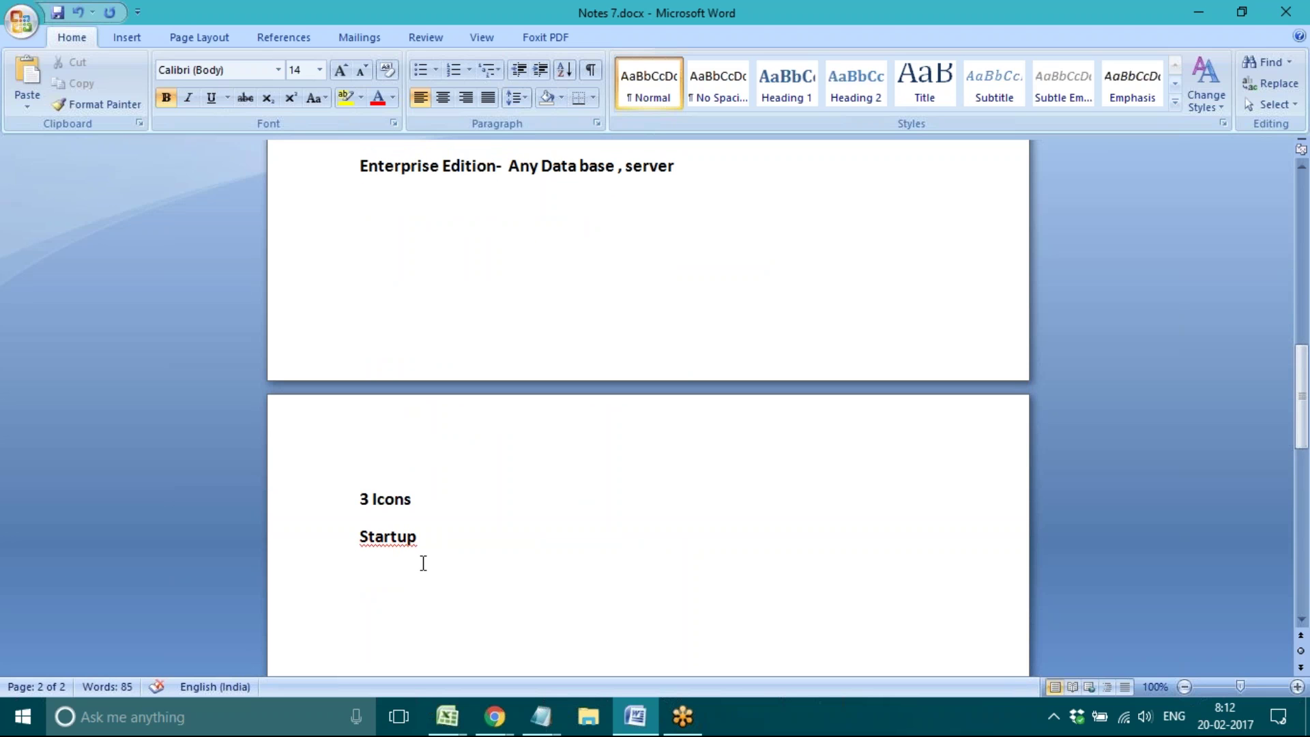
click(367, 587)
text(Login)
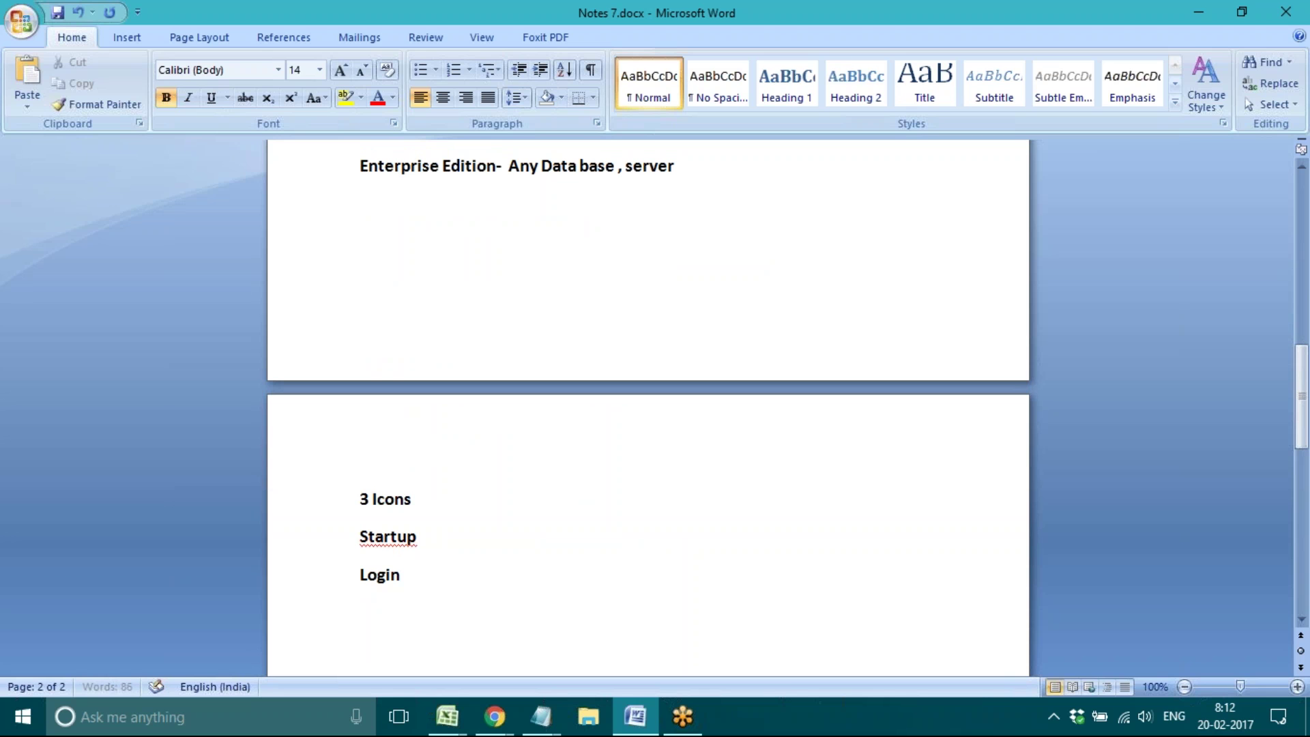
key(Return)
text(Shutdown)
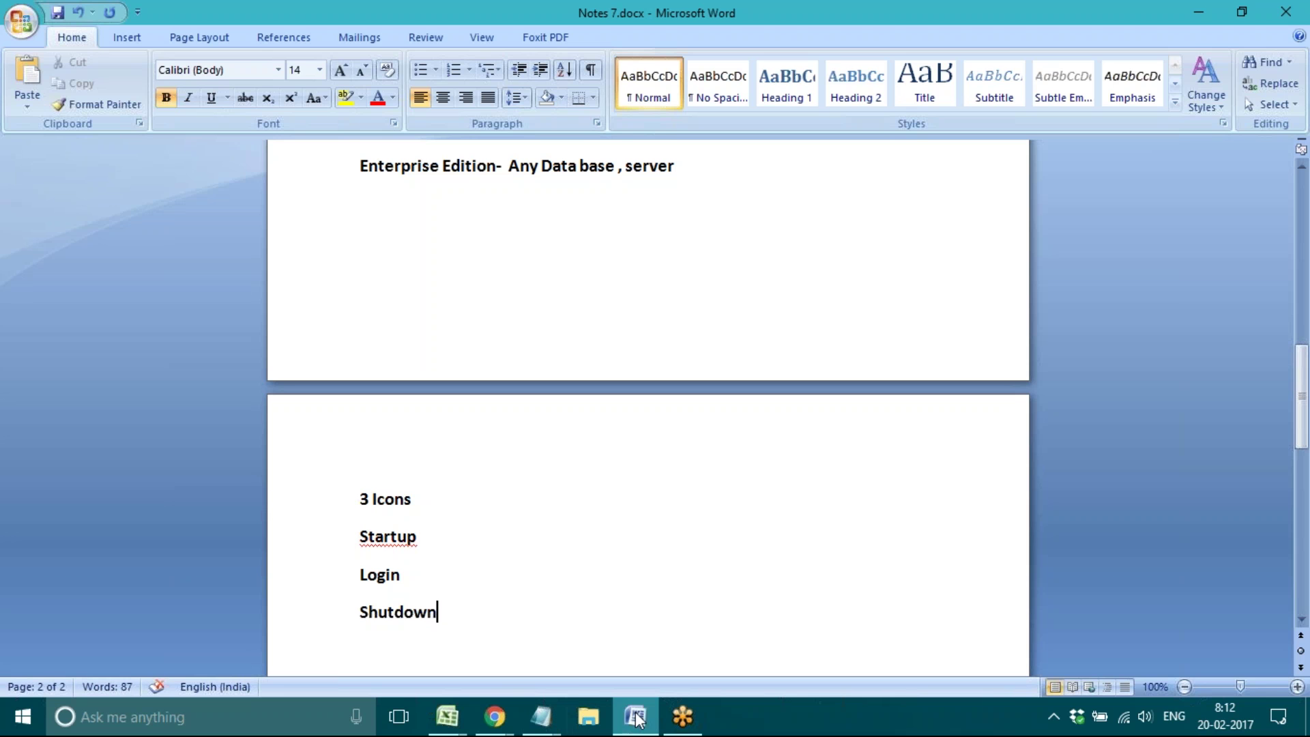
mouse_move(636, 719)
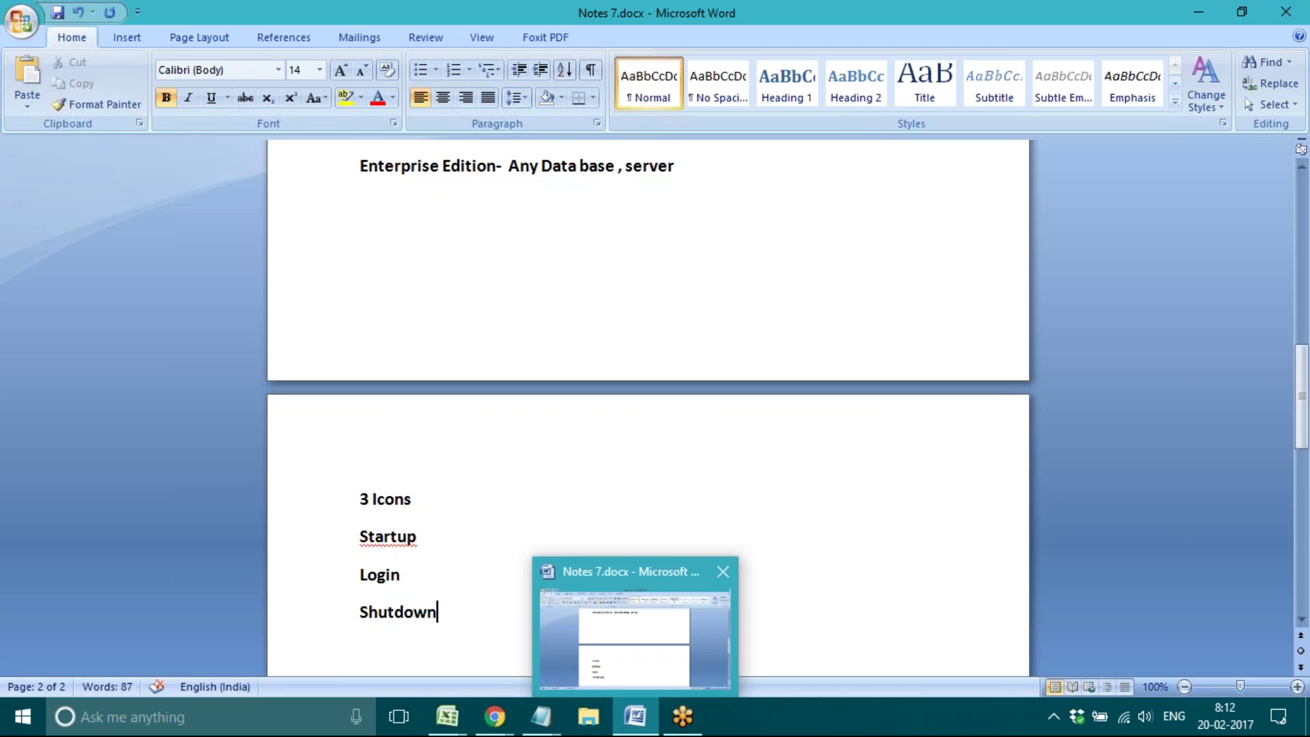
Step: Minimise Word to reveal the desktop with the PRPC shortcuts
click(632, 716)
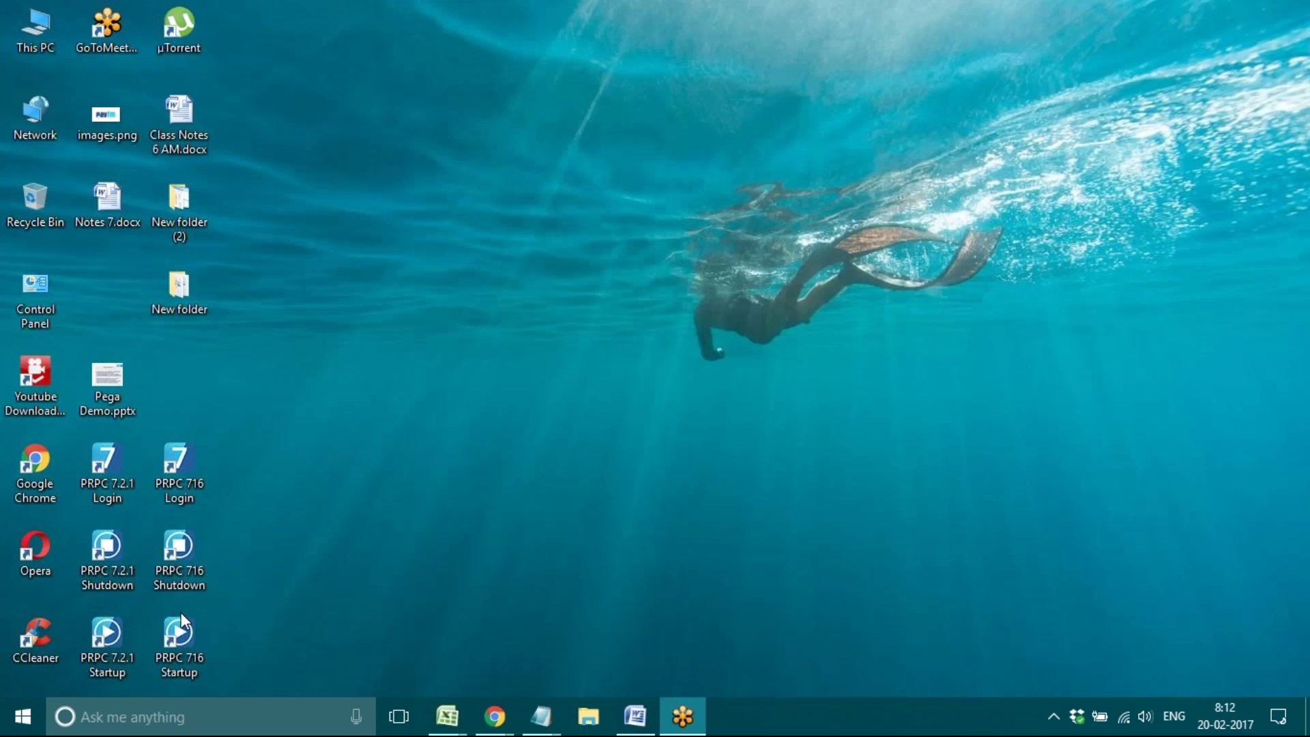
key(p)
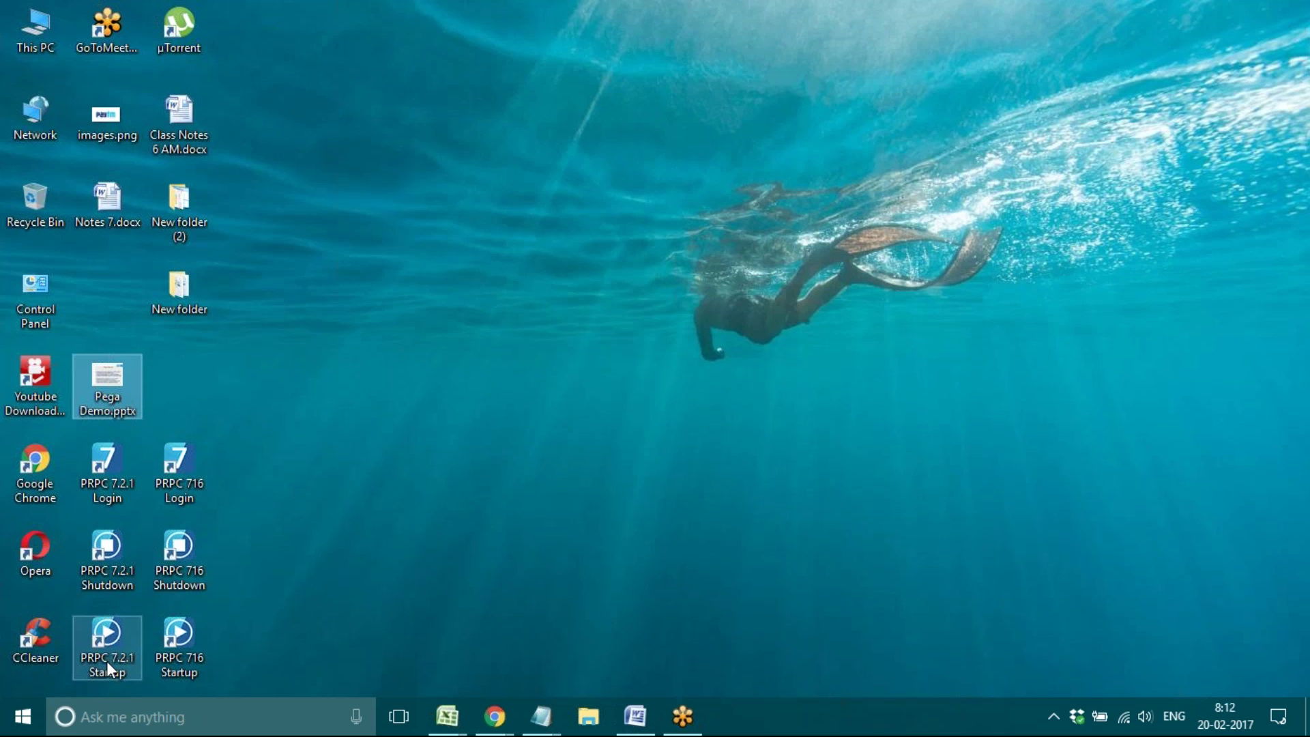
Step: Launch the PRPC 7.2.1 Startup shortcut and let the server console finish loading
double_click(96, 646)
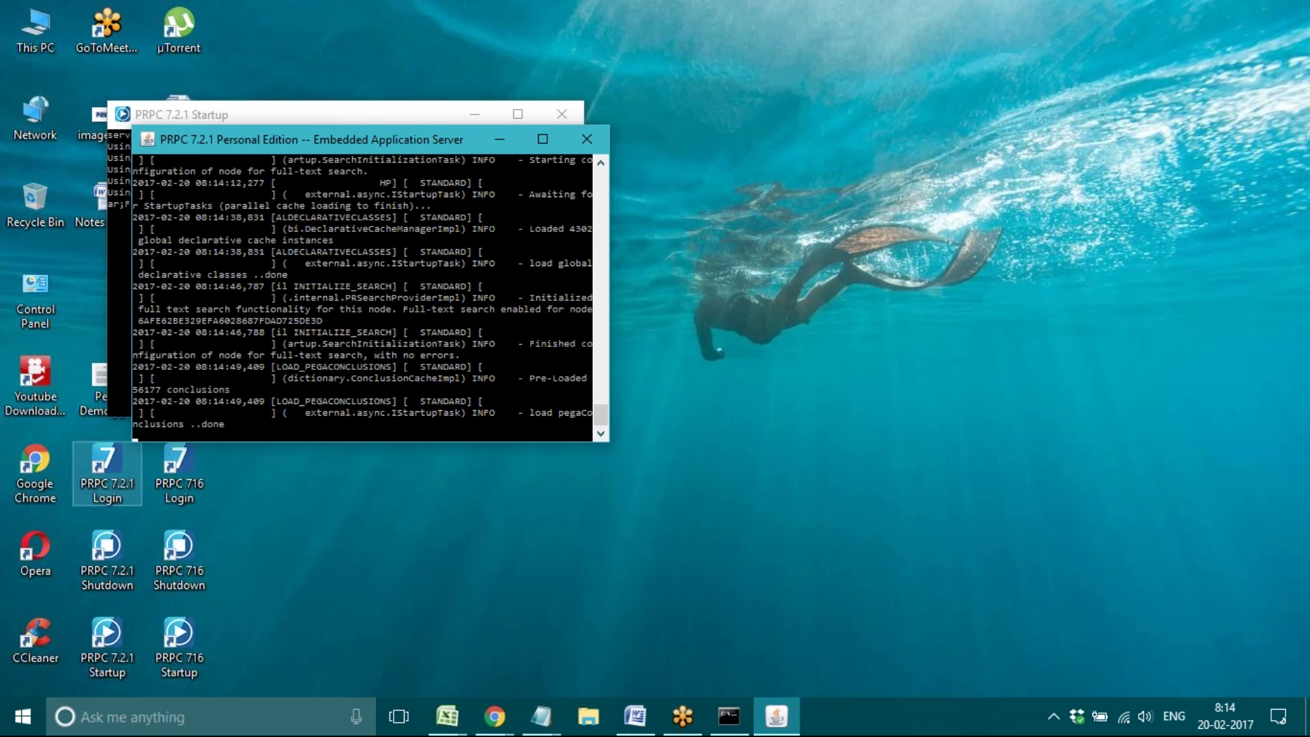
Step: Open the PRPC 7.2.1 login page at localhost:8080/prweb, then bring the server console forward
double_click(104, 477)
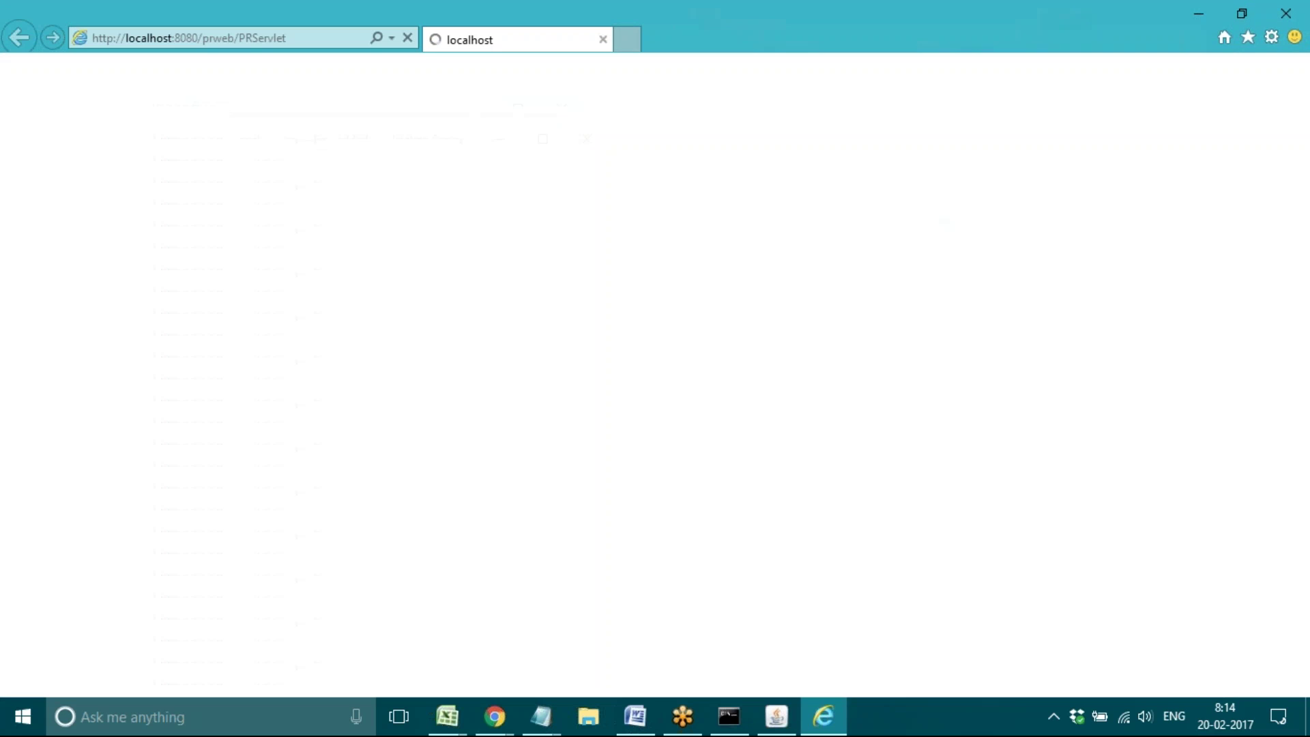
click(772, 726)
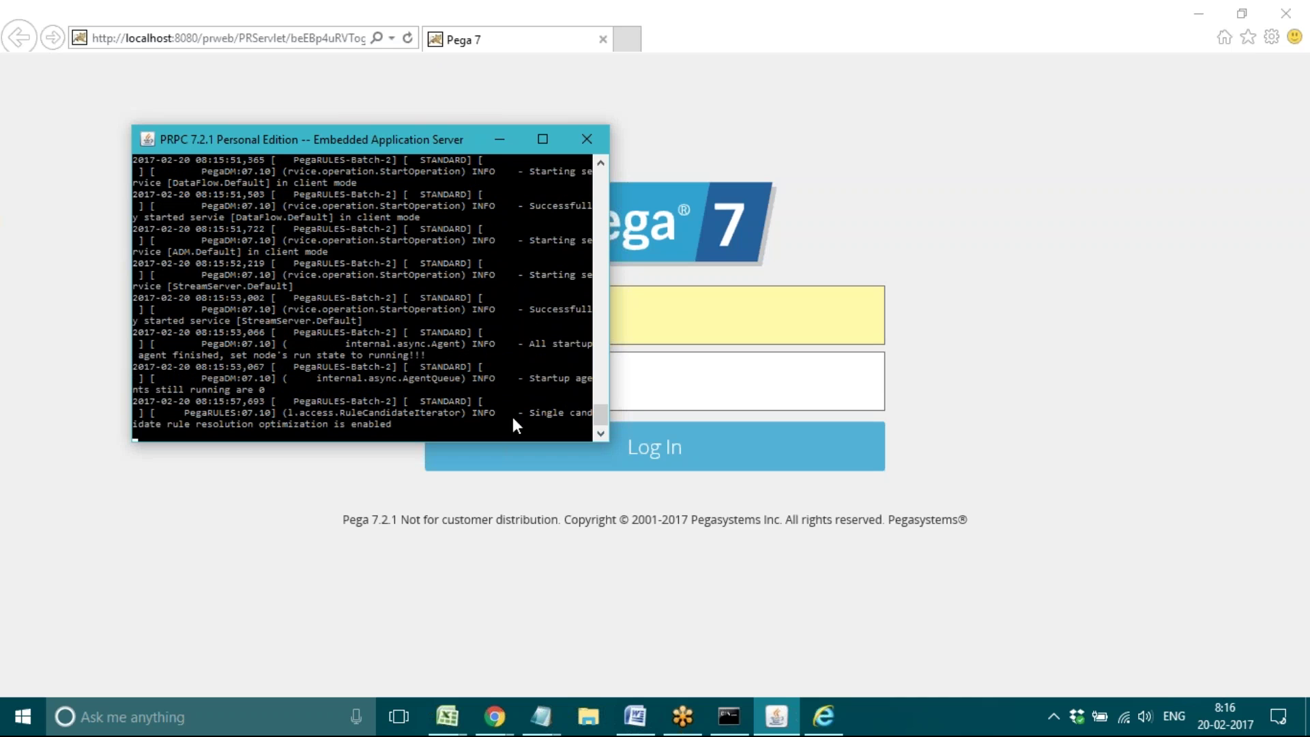
Step: Minimise the server console, check the User Name and Password fields, then return to Notes 7.docx
click(499, 143)
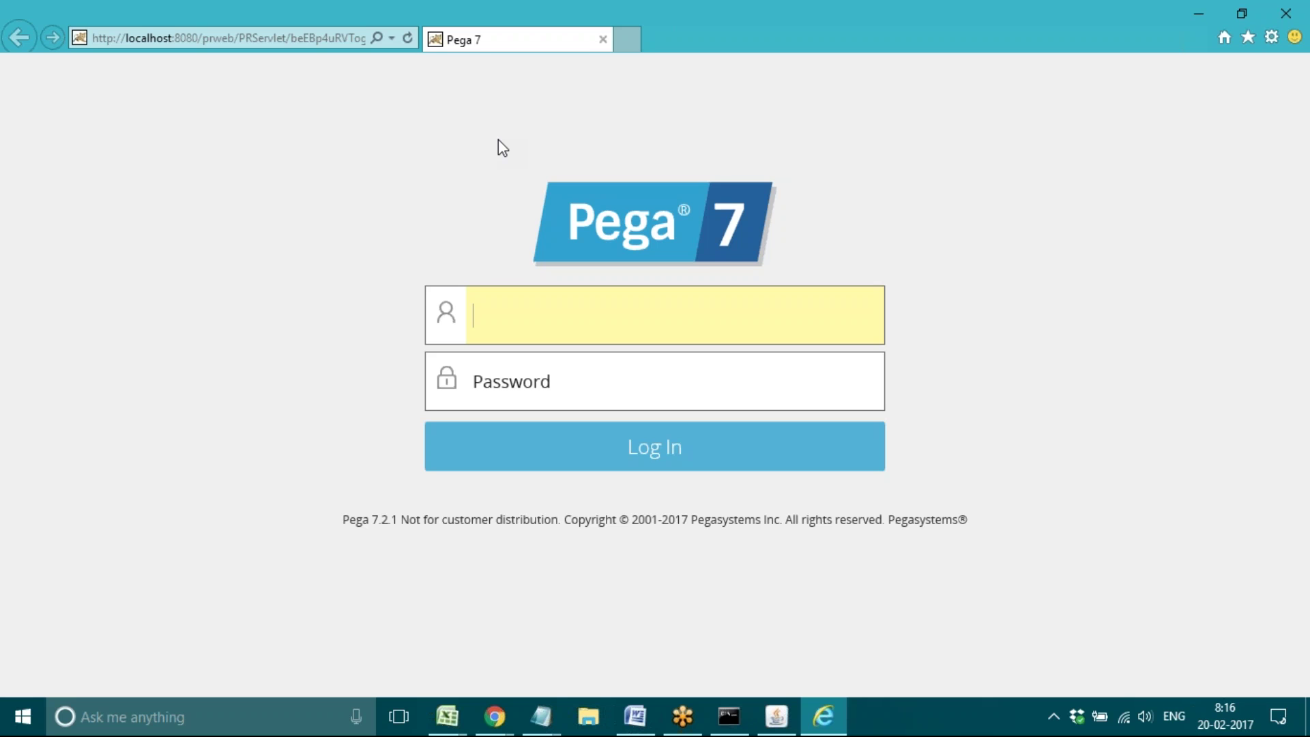
click(512, 376)
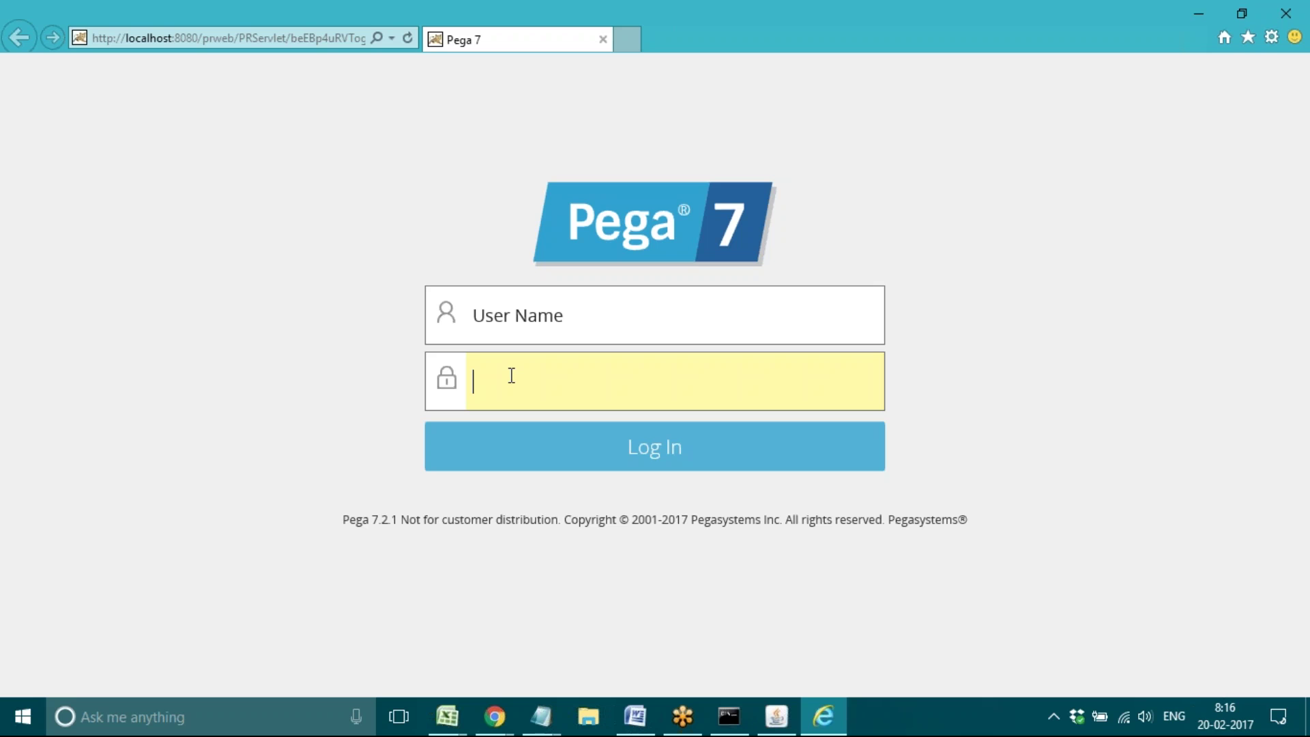
click(475, 320)
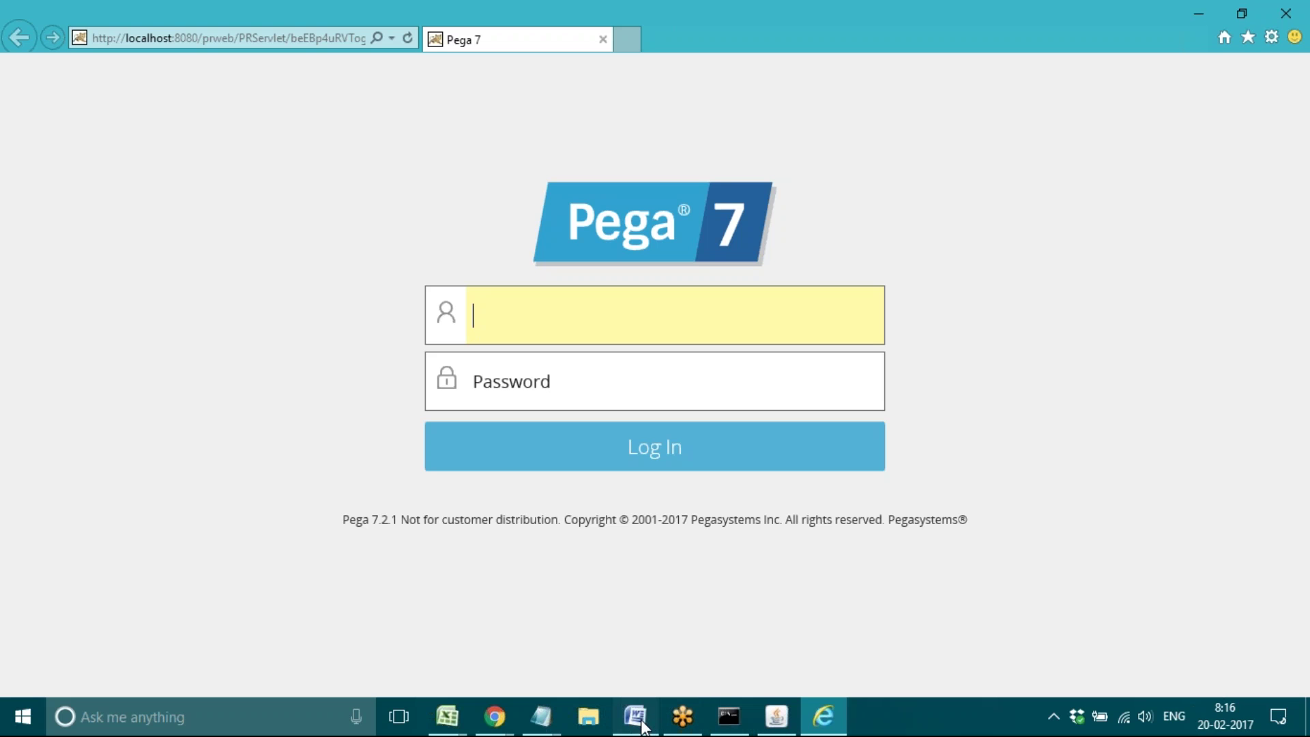
drag(642, 722, 757, 730)
Step: Below Shutdown, add a 'default ID-' line with the administrator e-mail and a 'Pw-' line with the default password
click(744, 725)
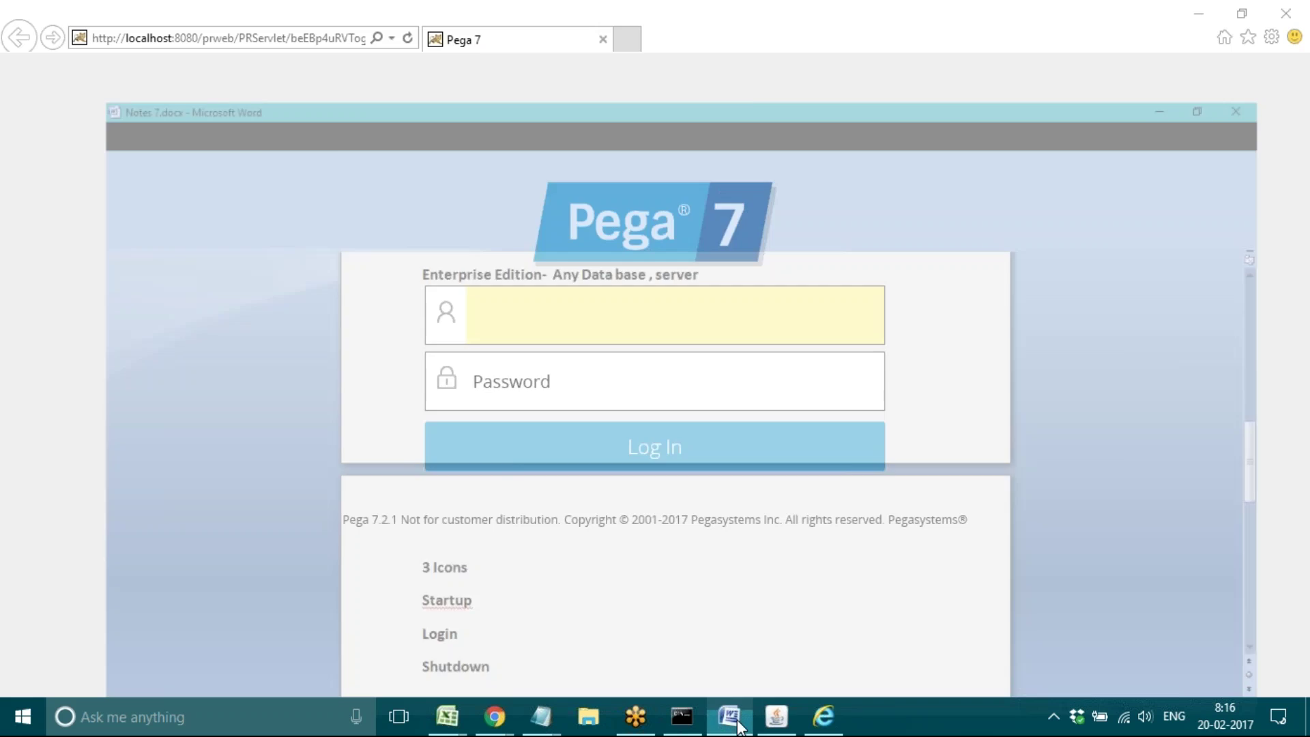
key(Return)
key(Return)
key(Return)
key(Return)
key(Return)
key(Return)
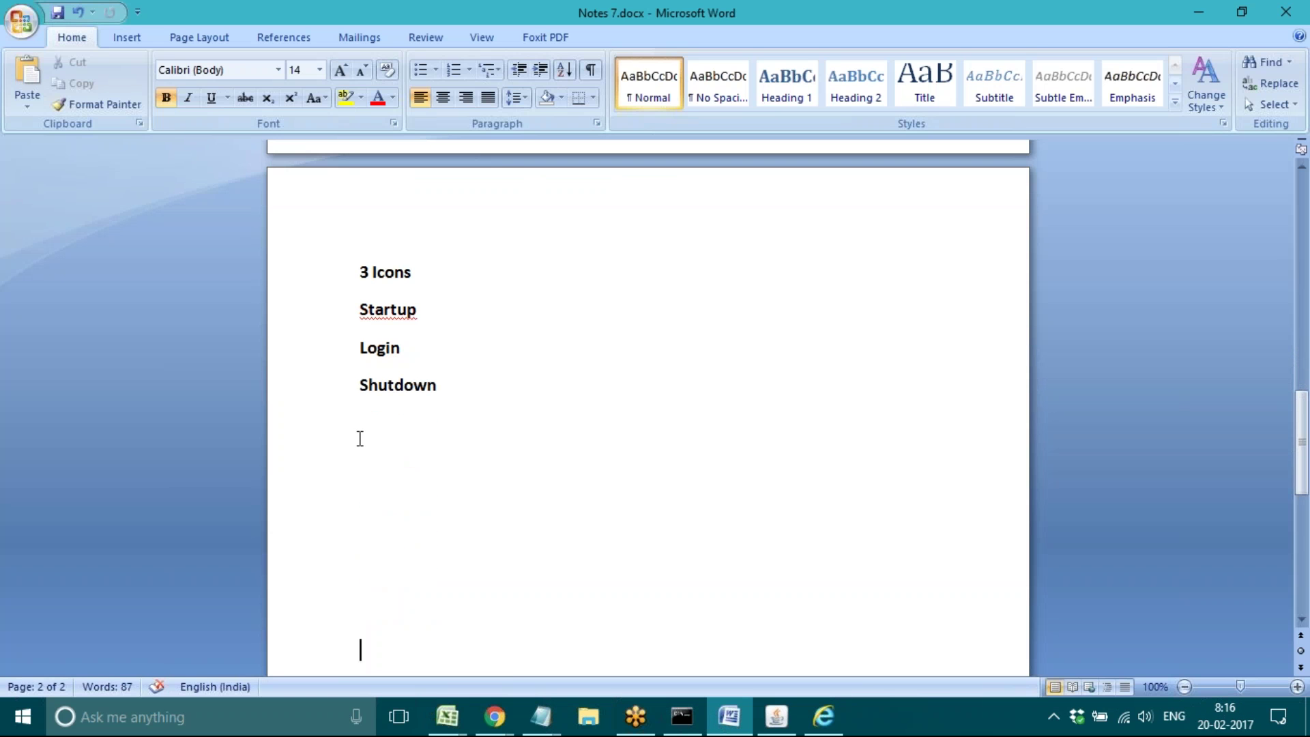
click(360, 426)
text(default ID)
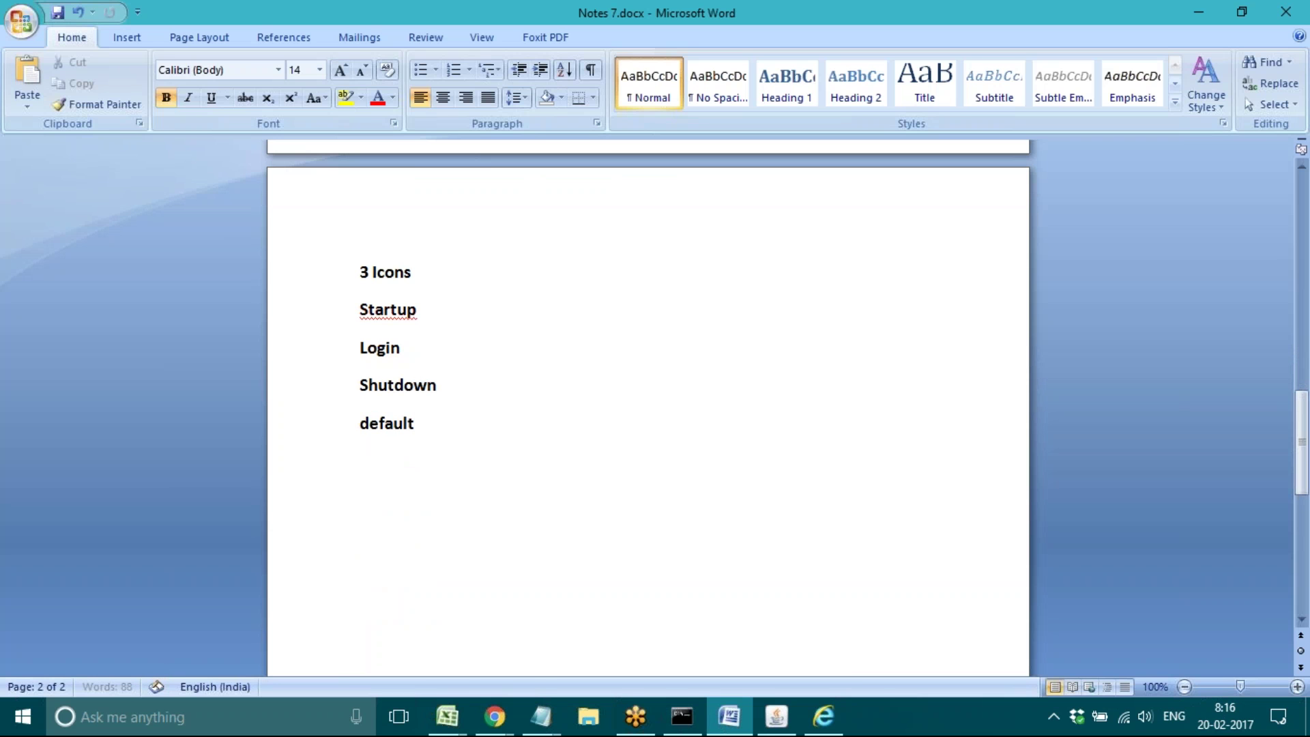
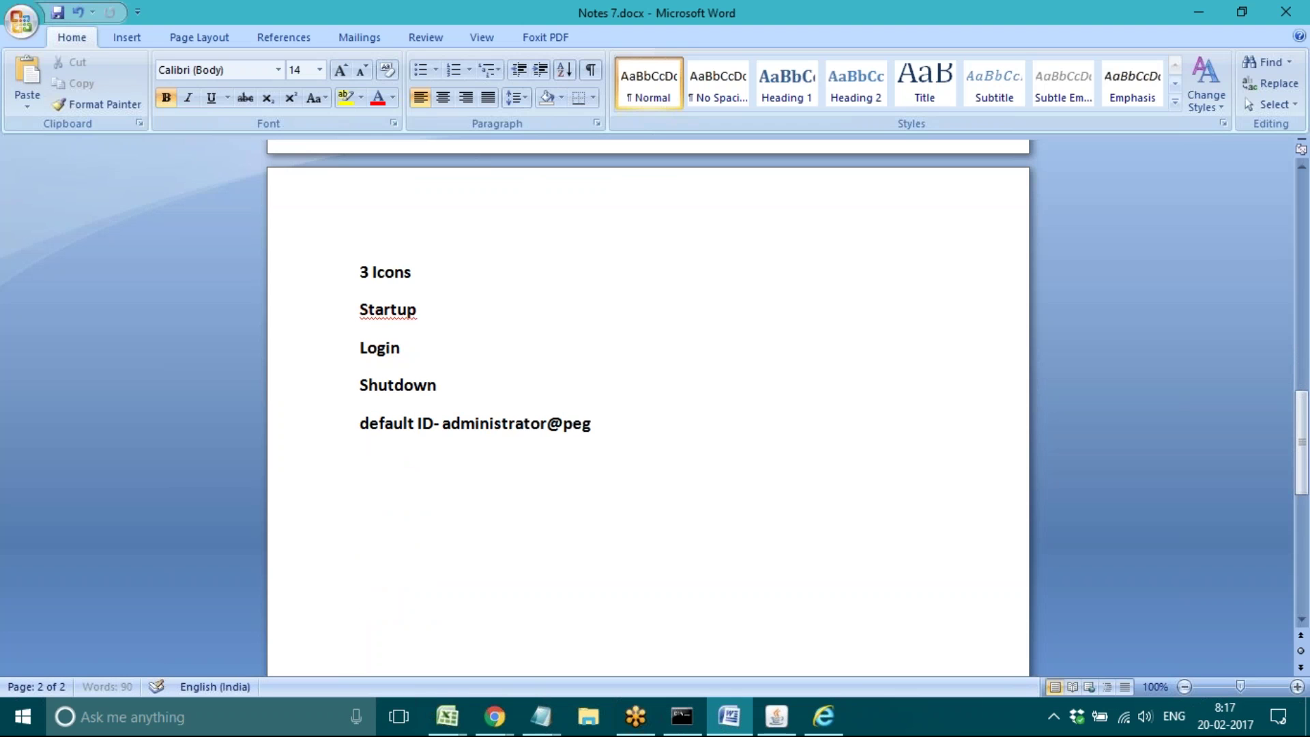
key(Return)
text(Pw)
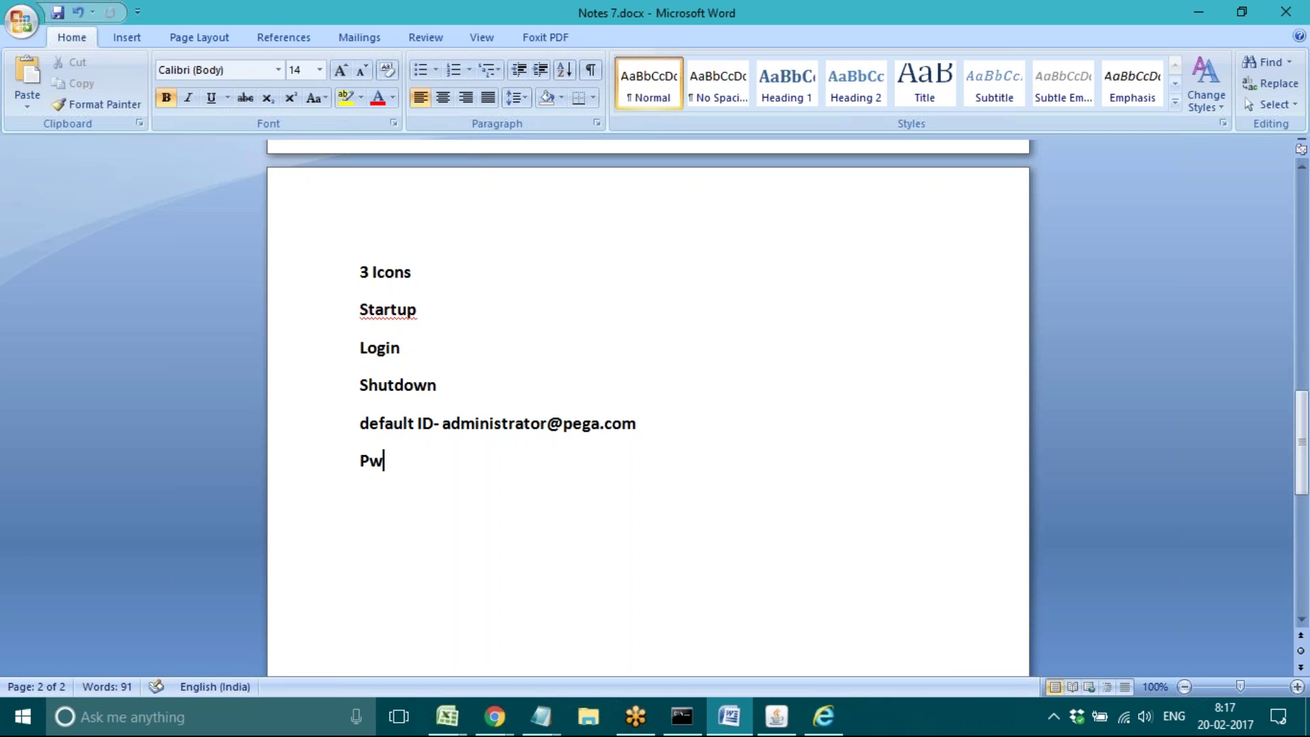
text(- Istall)
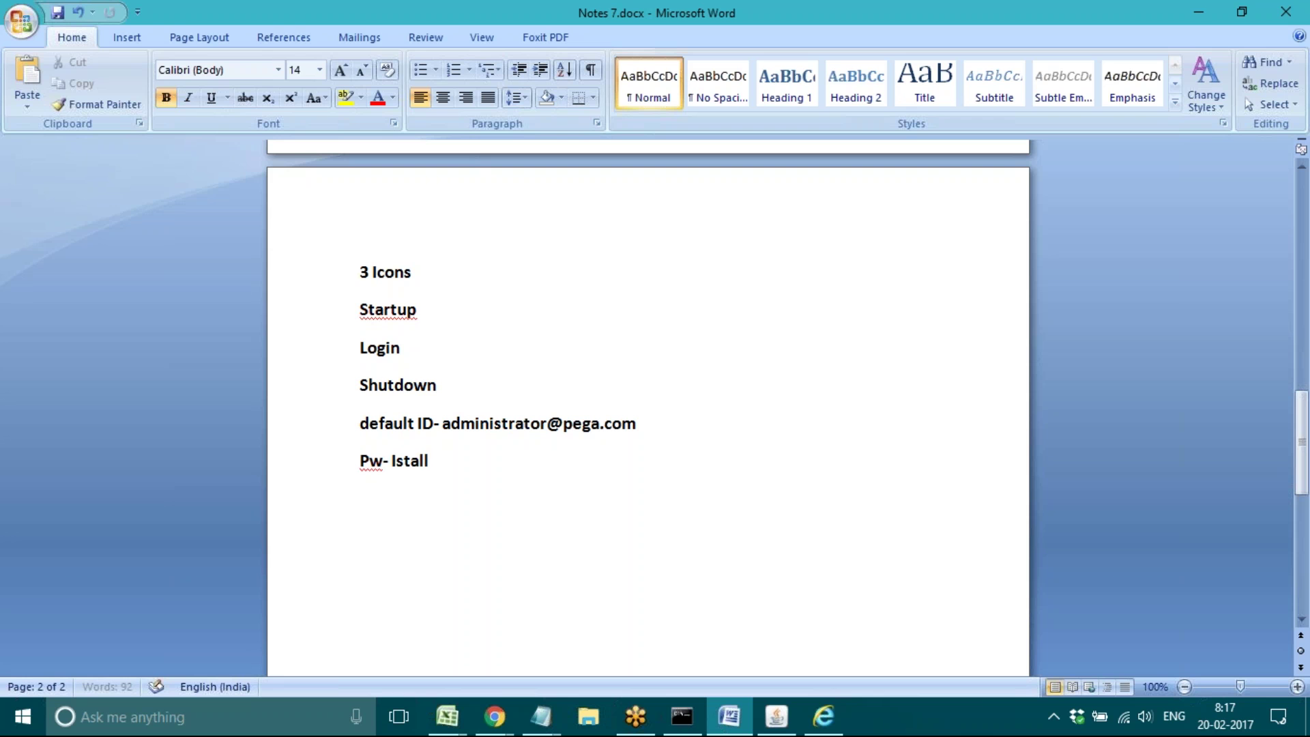
key(BackSpace)
key(BackSpace)
key(BackSpace)
key(BackSpace)
key(BackSpace)
key(BackSpace)
text(install)
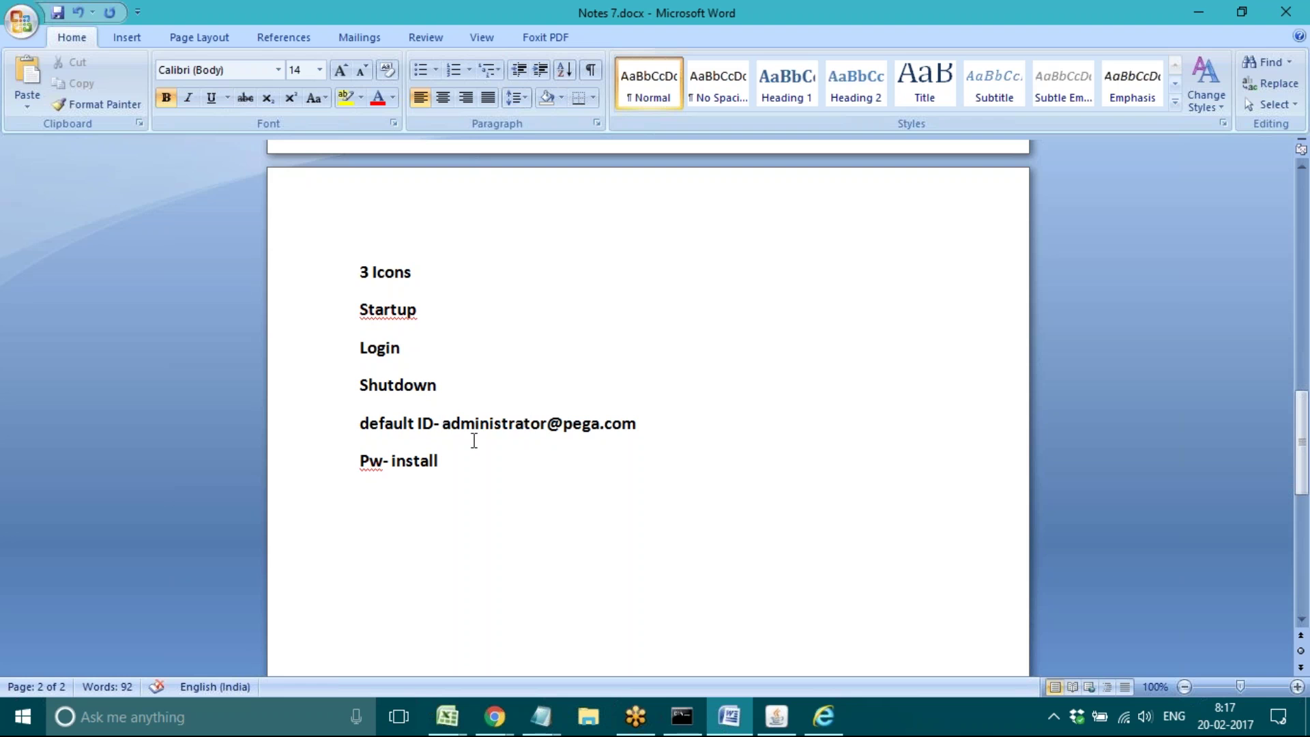
Step: Select the ID and password words, add a blank line, then select the full login ID
double_click(485, 421)
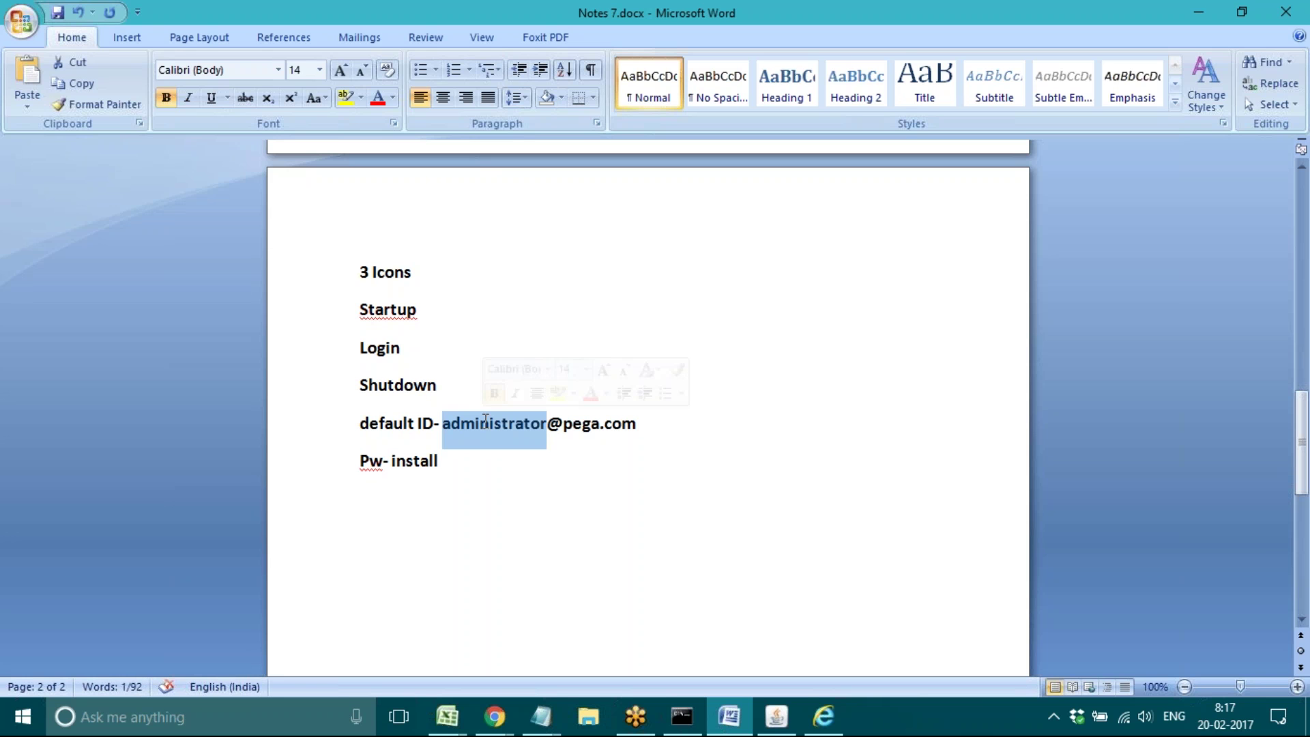
double_click(406, 463)
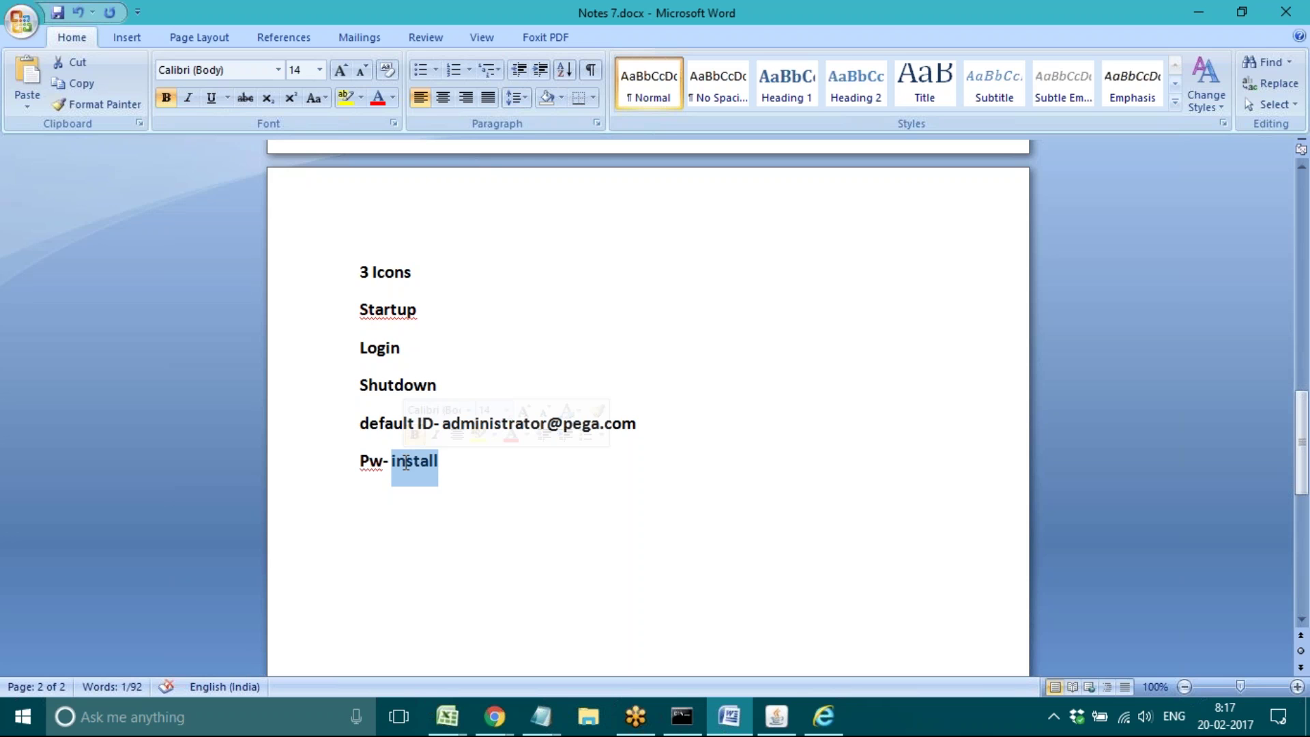
click(471, 459)
key(Return)
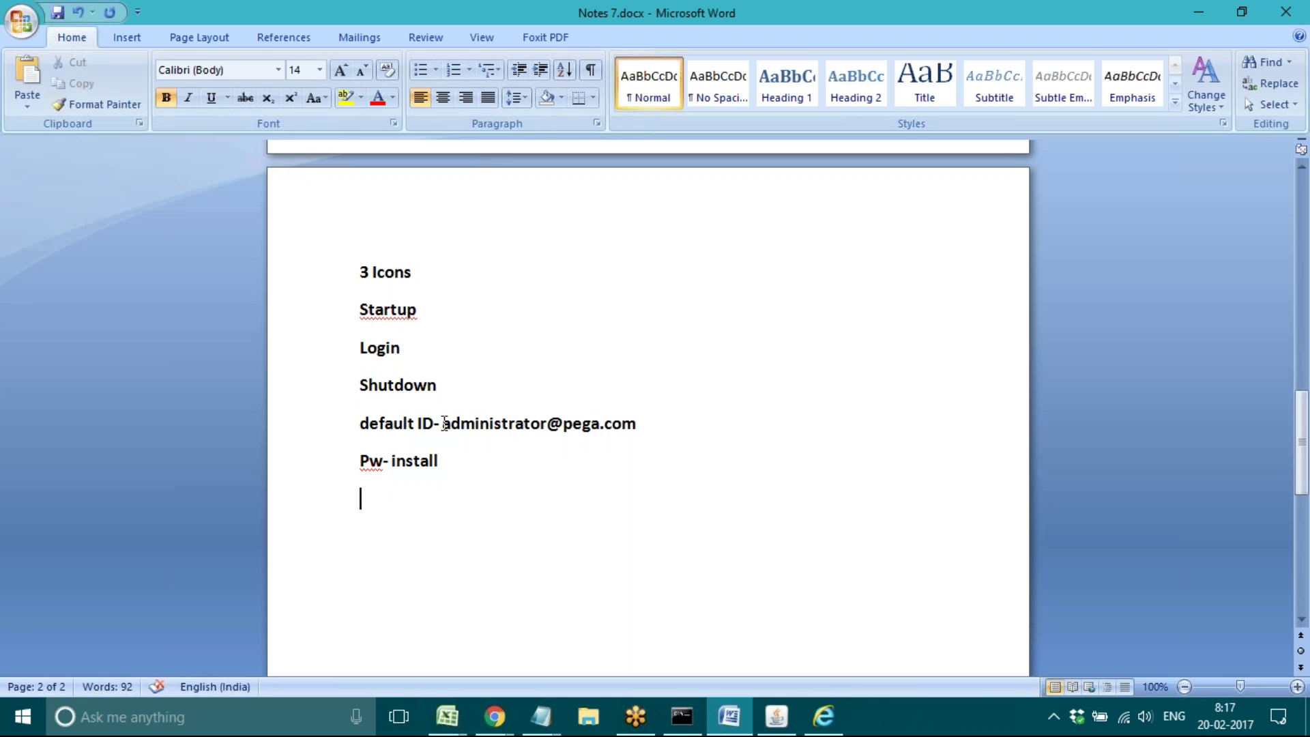
drag(444, 424, 644, 409)
key(ctrl+c)
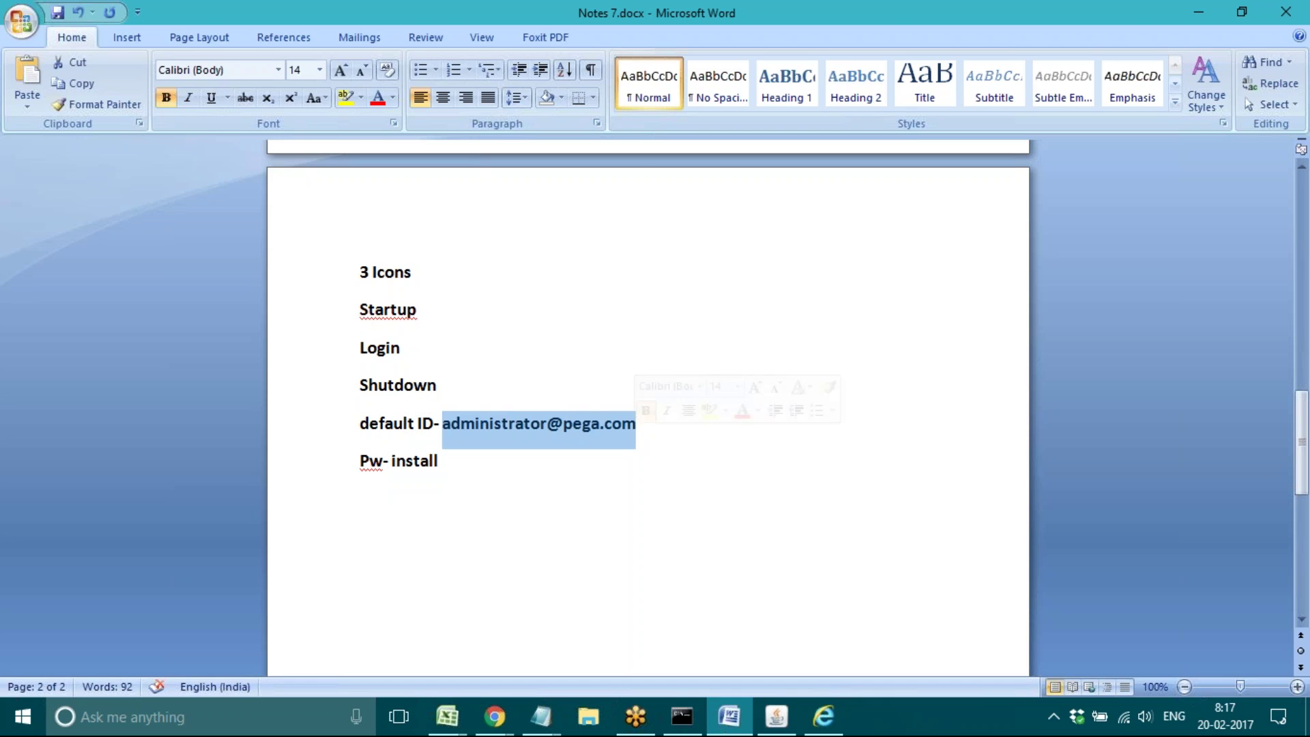
Step: Log in to Pega 7 with the pasted administrator user name and the default password
click(824, 716)
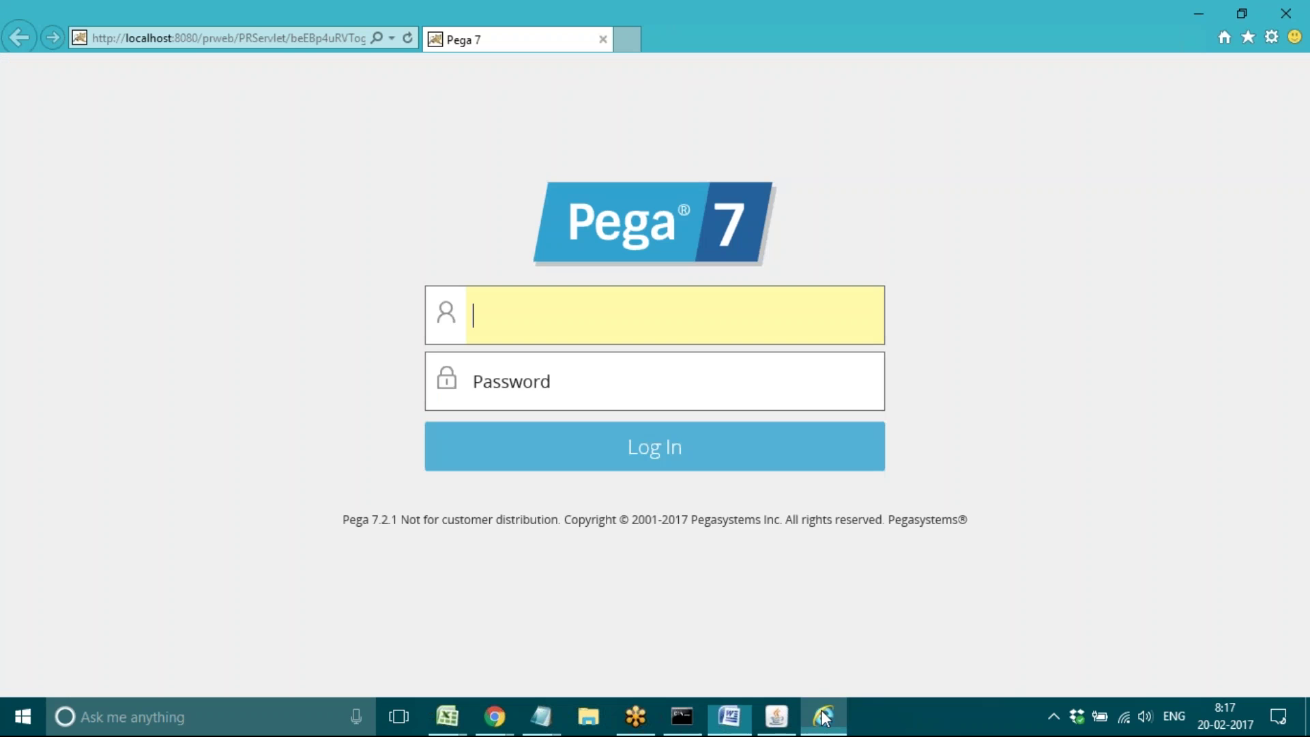
key(ctrl+v)
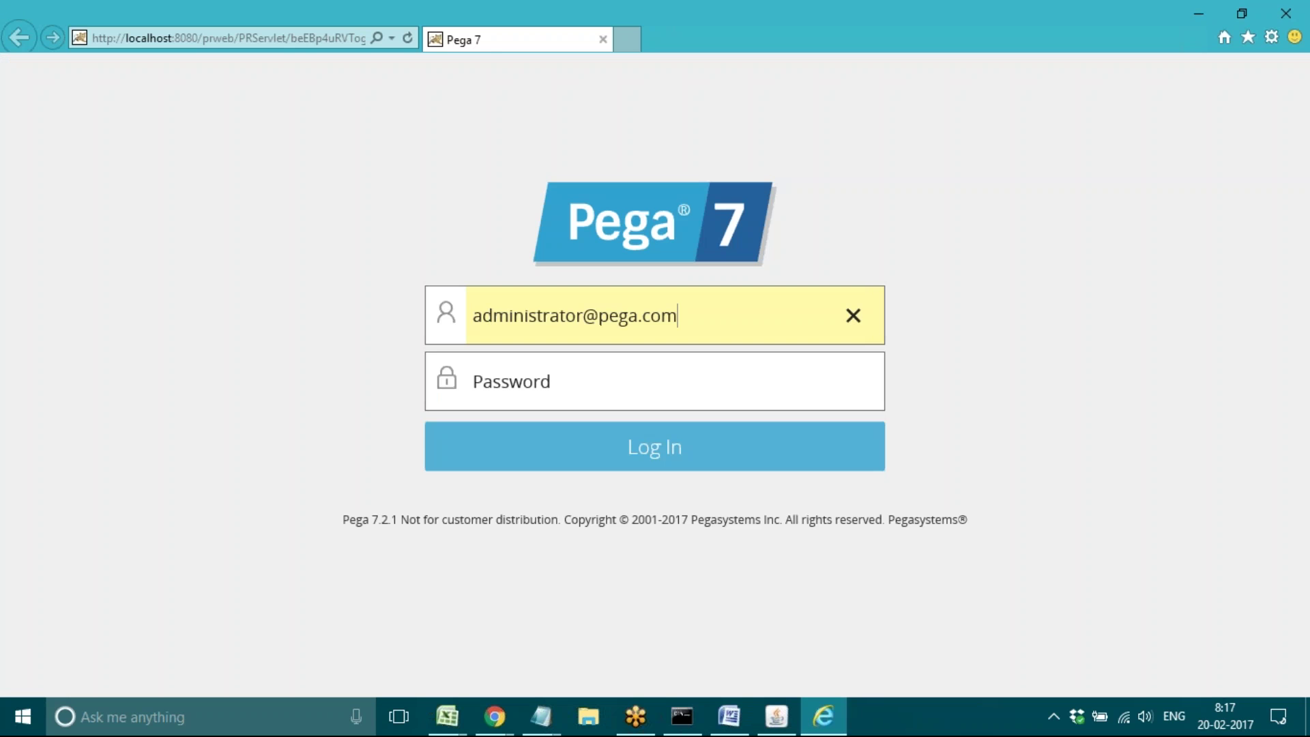
key(Tab)
text(insta)
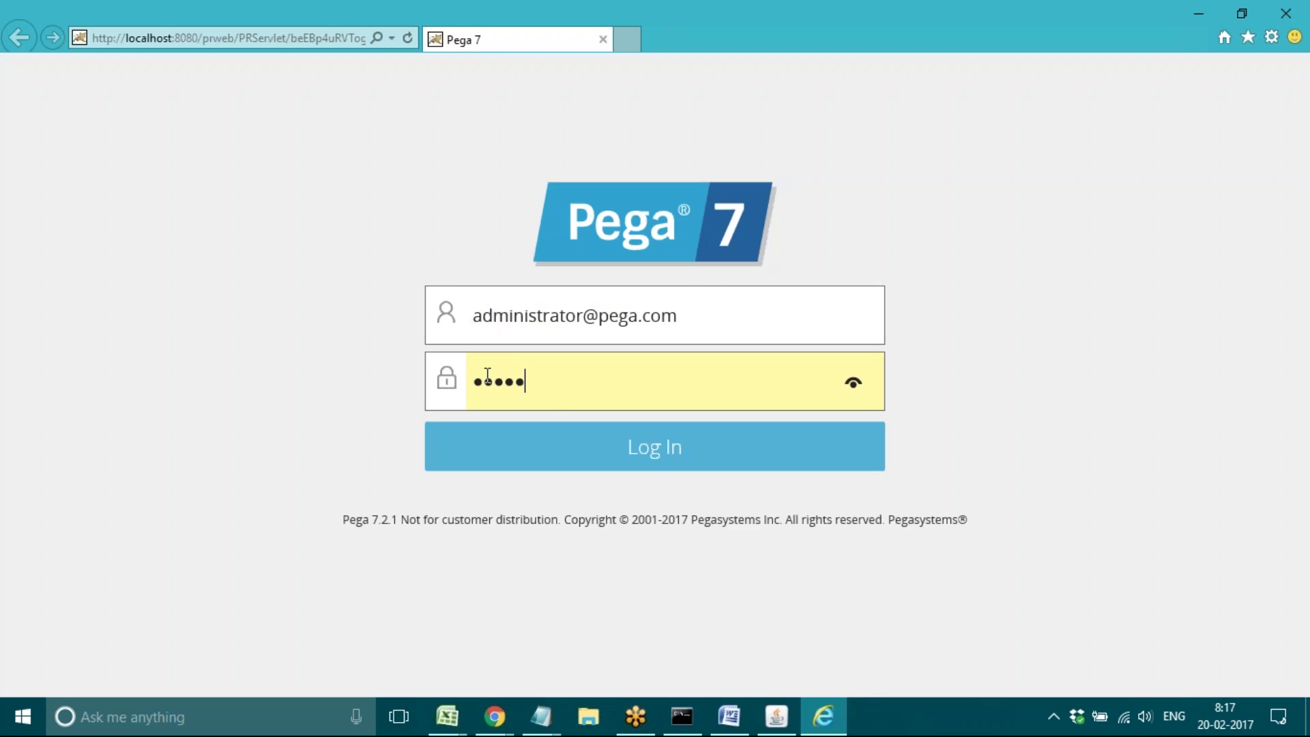
text(ll)
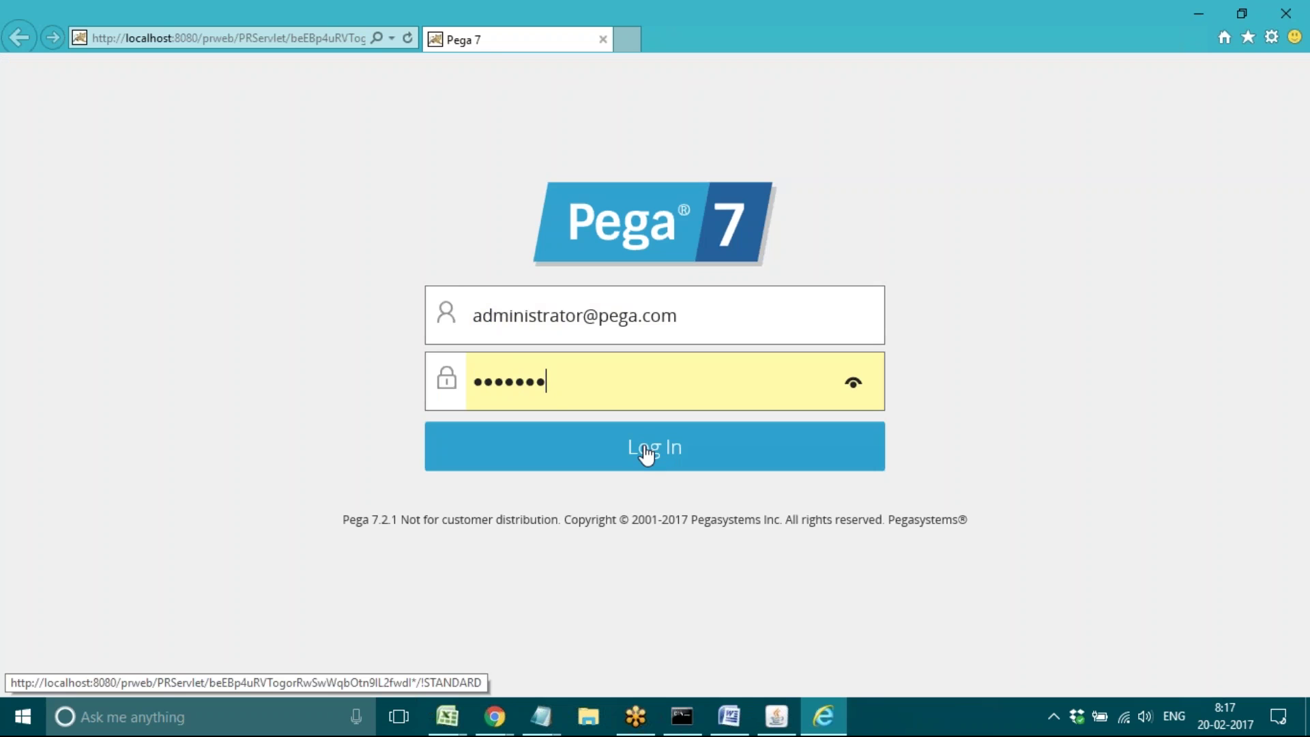
click(646, 454)
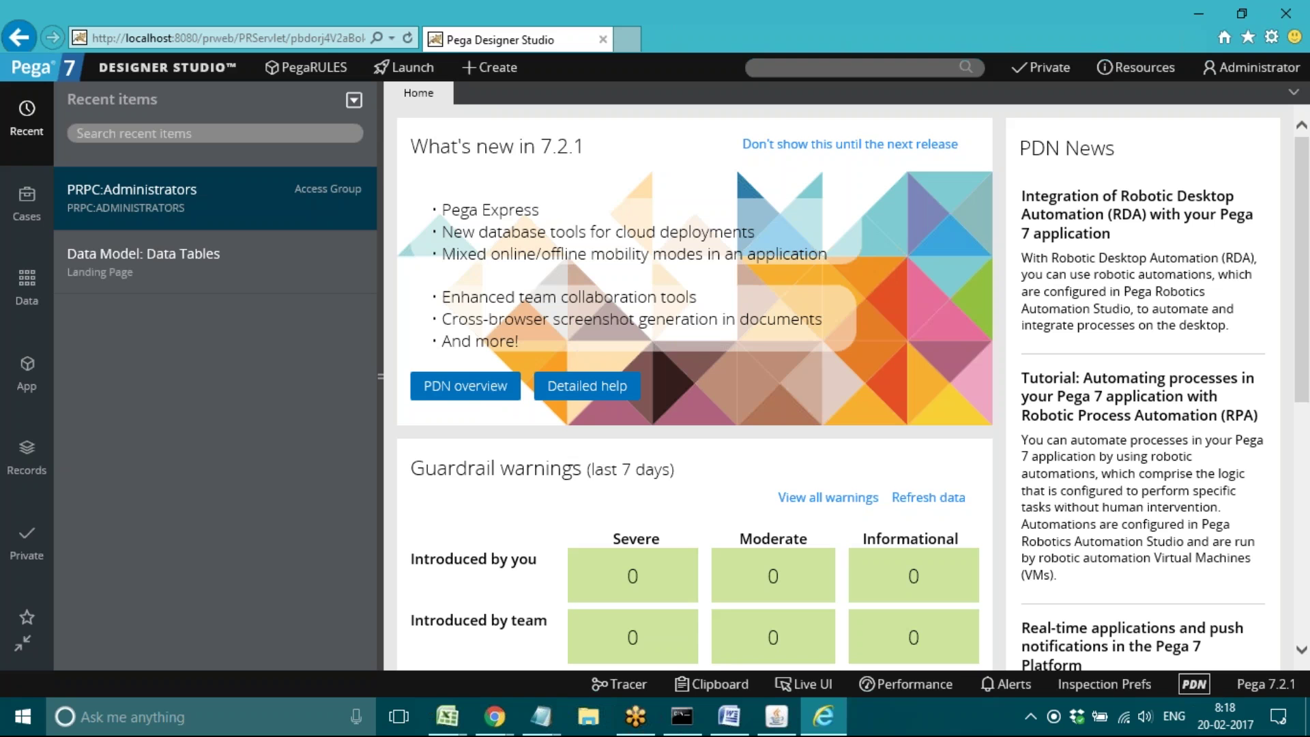
Step: Type 'PEGA Designer Studio/PRPC Platform/Portal' below the login notes and start an empty line beneath it
click(730, 718)
click(387, 512)
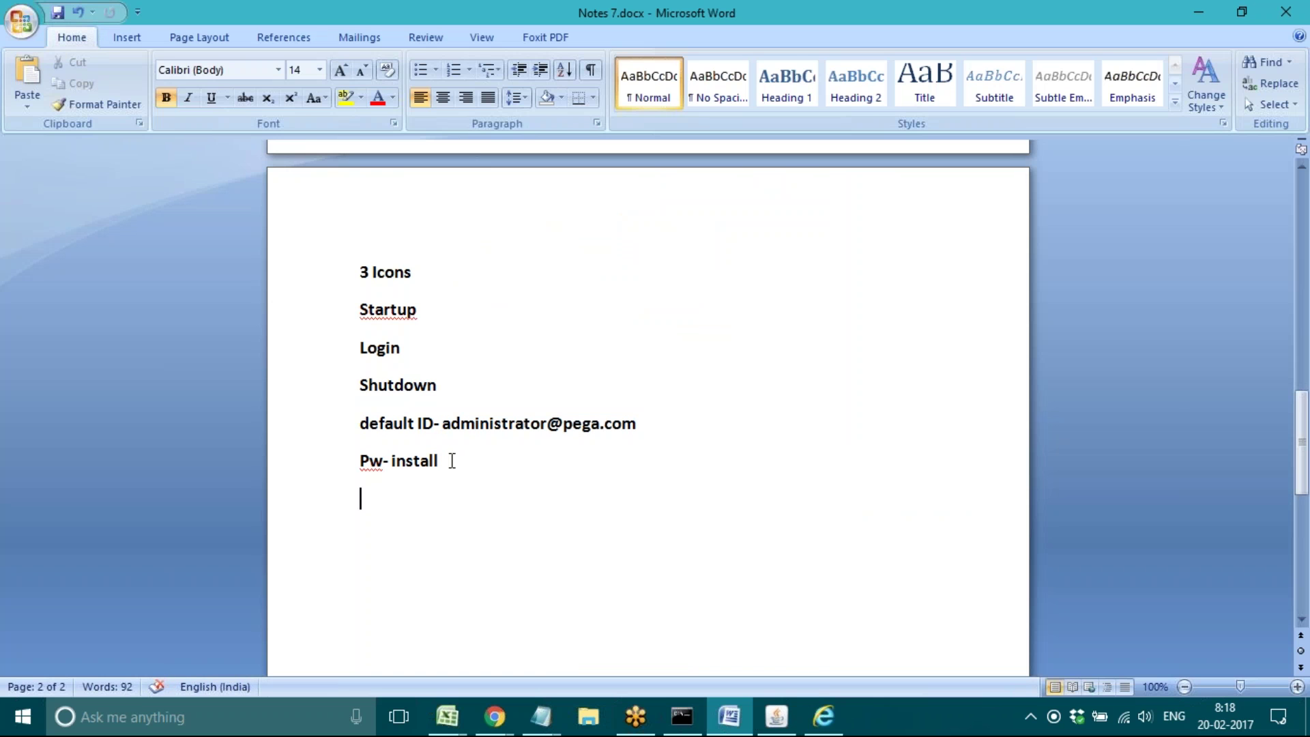
text(PEGA Desi)
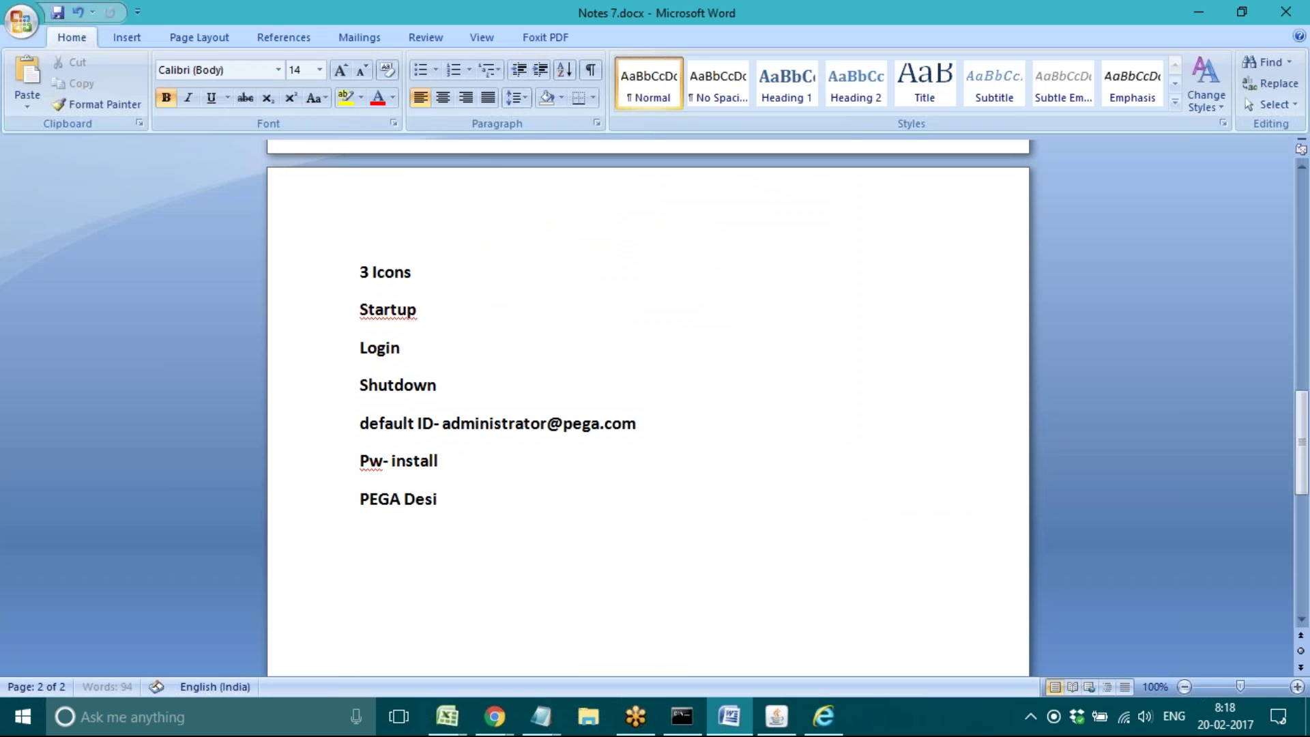
text(gner S)
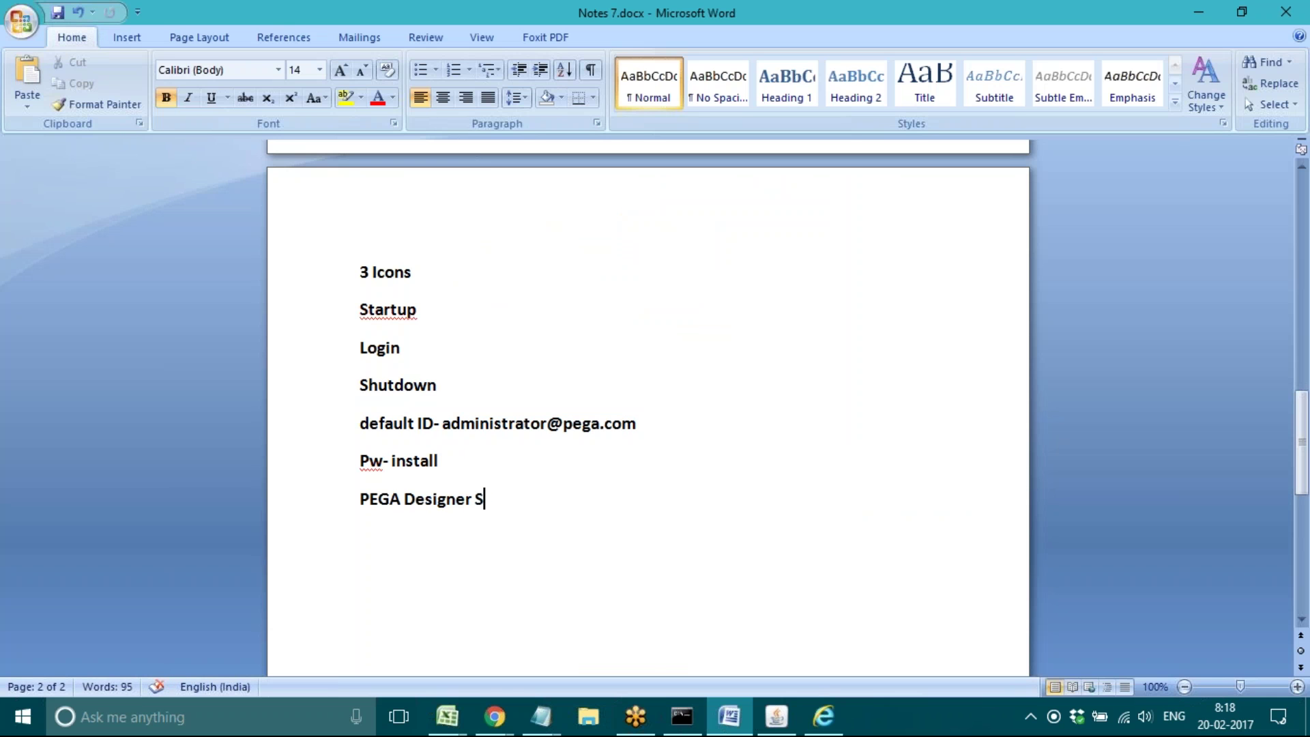
text(tudio/PRP)
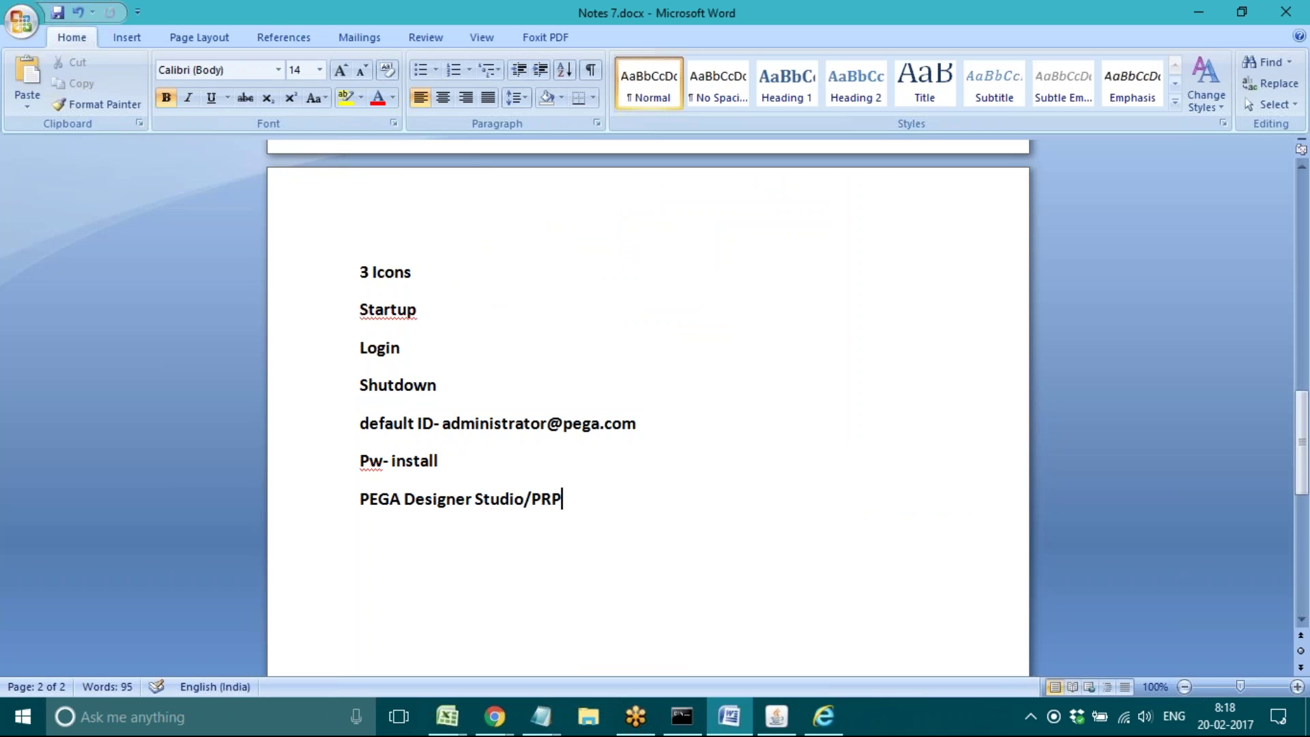
text(C Platform/)
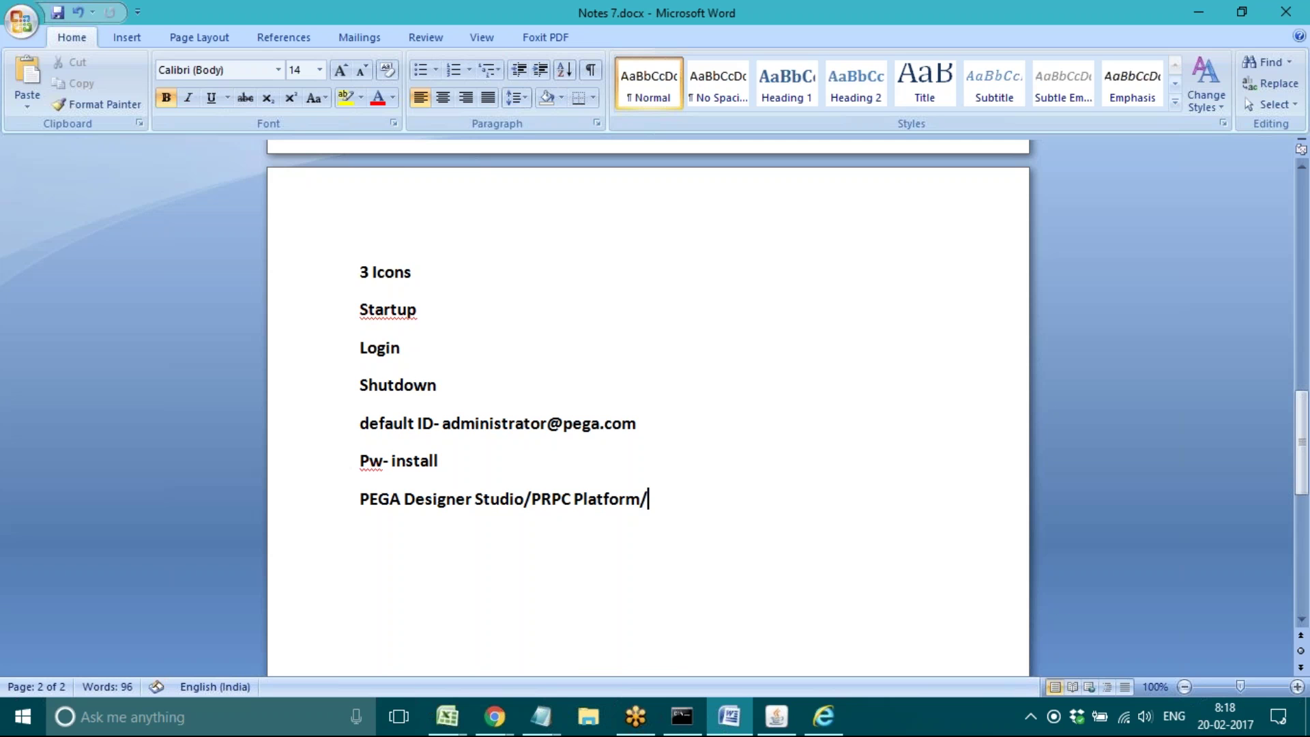
text(P)
key(BackSpace)
text(Portal)
key(Return)
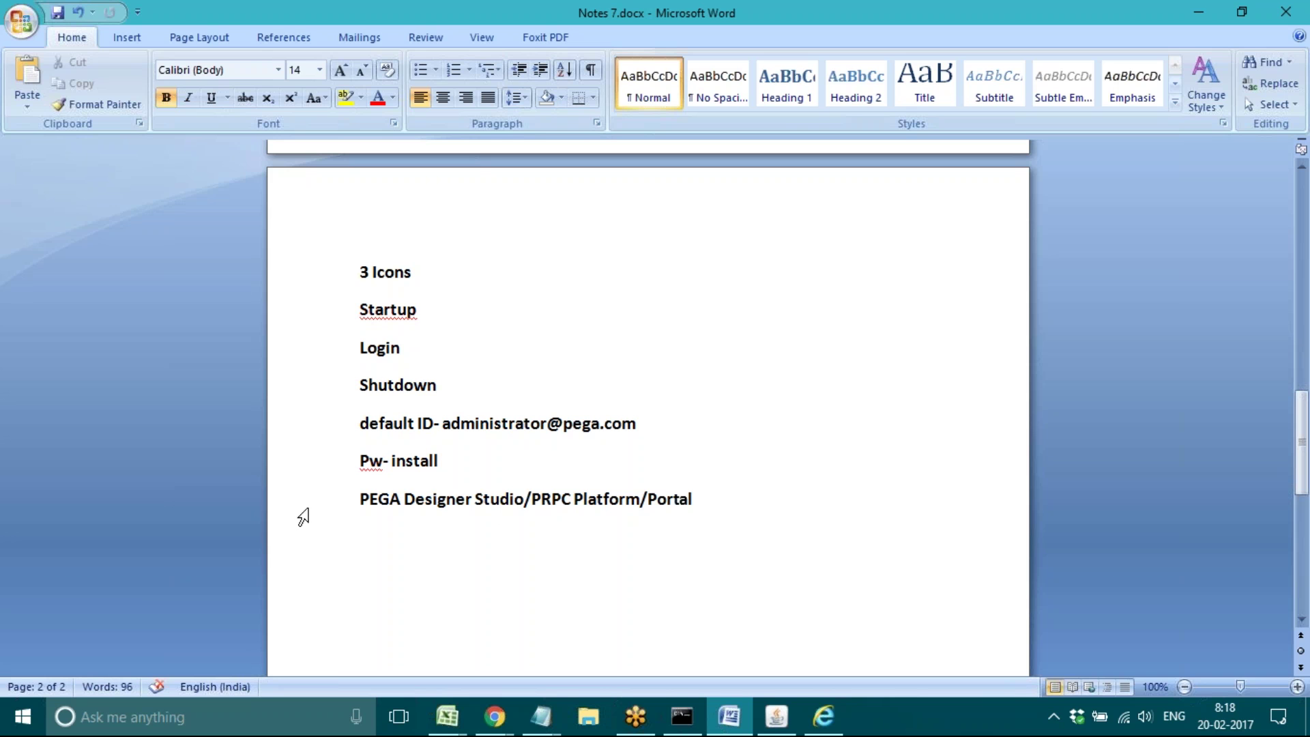
click(369, 550)
Step: List the roles 'Admin/Dev', 'Manger' and 'User' on separate lines
text(Admin/Dev)
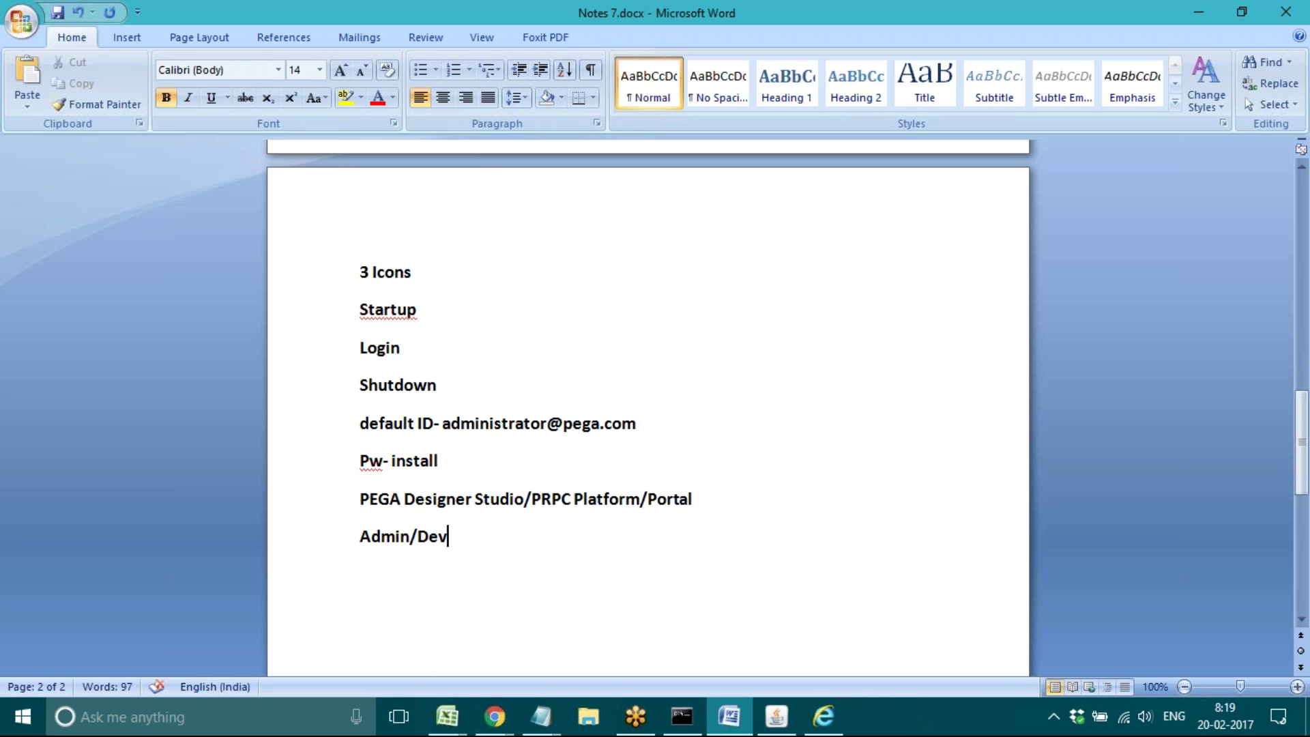
key(Return)
text(Manger)
key(Return)
text(User)
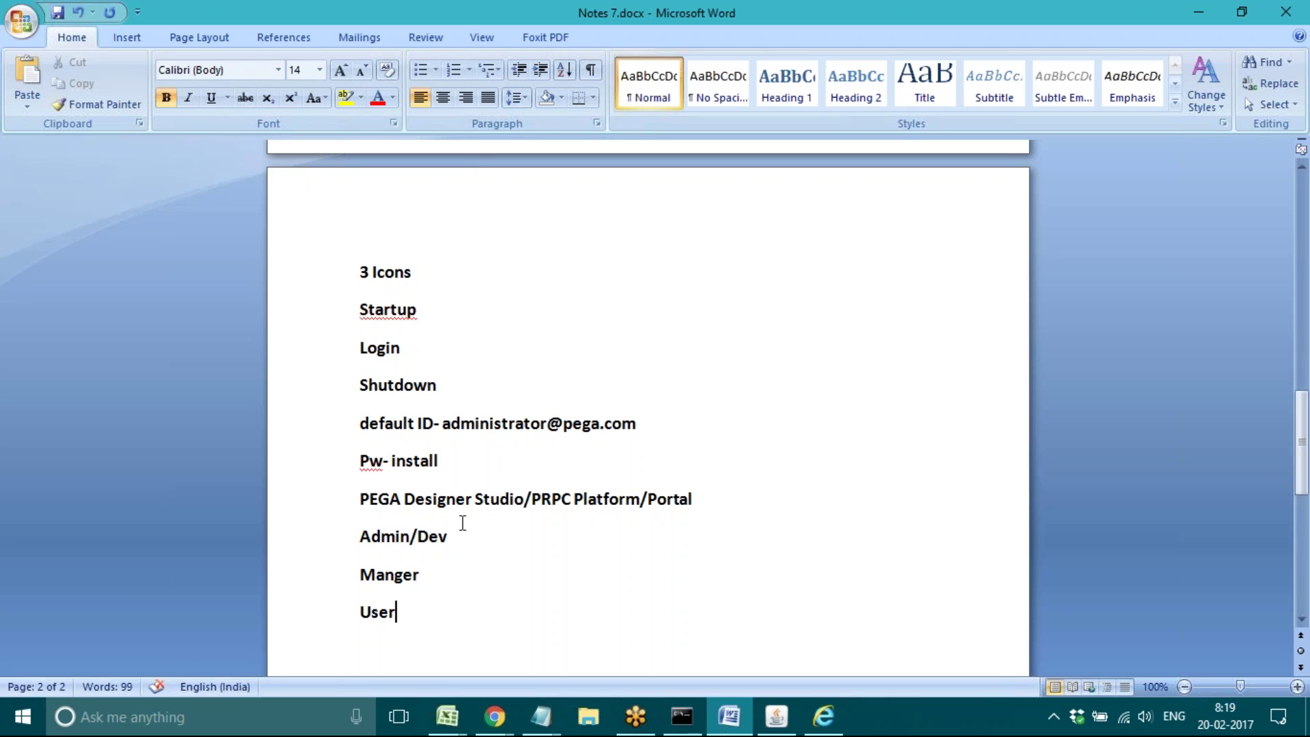
Step: Select the Admin/Dev line, then the 'PEGA Designer Studio/PRPC Platform/Portal' line instead
click(306, 554)
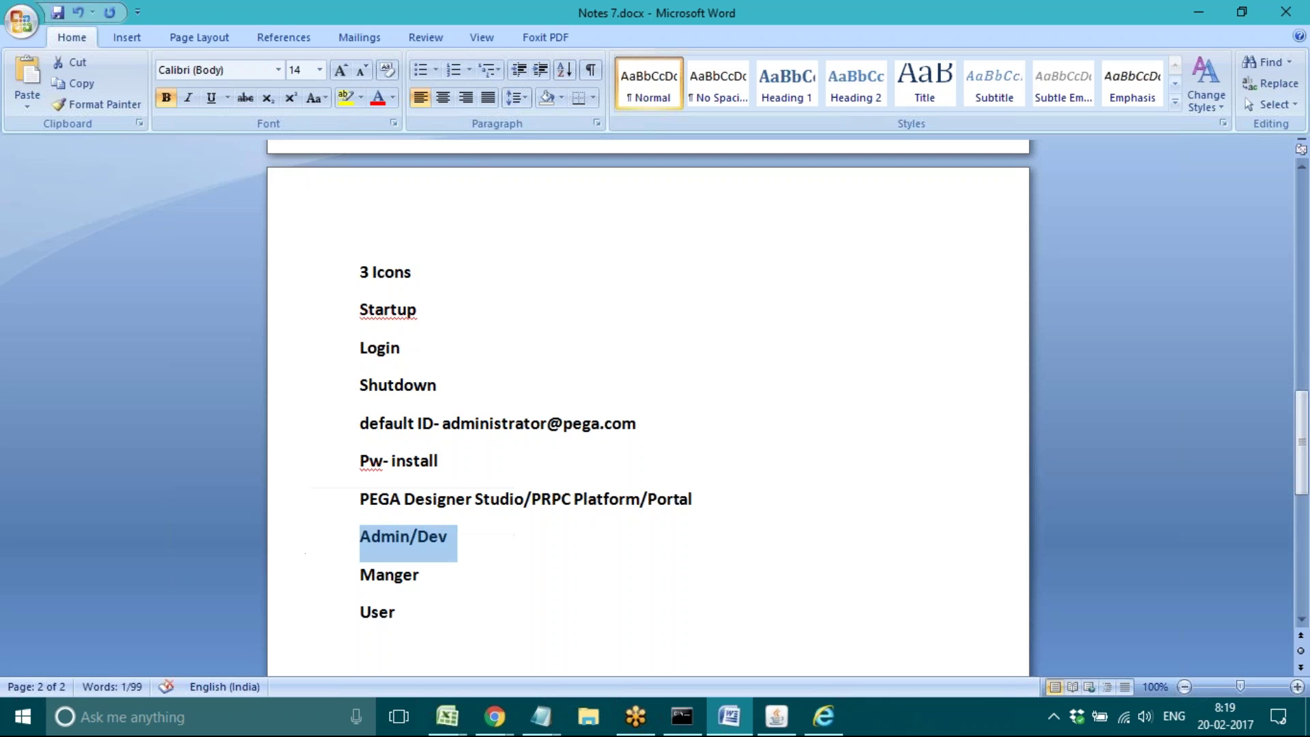
click(520, 600)
click(298, 518)
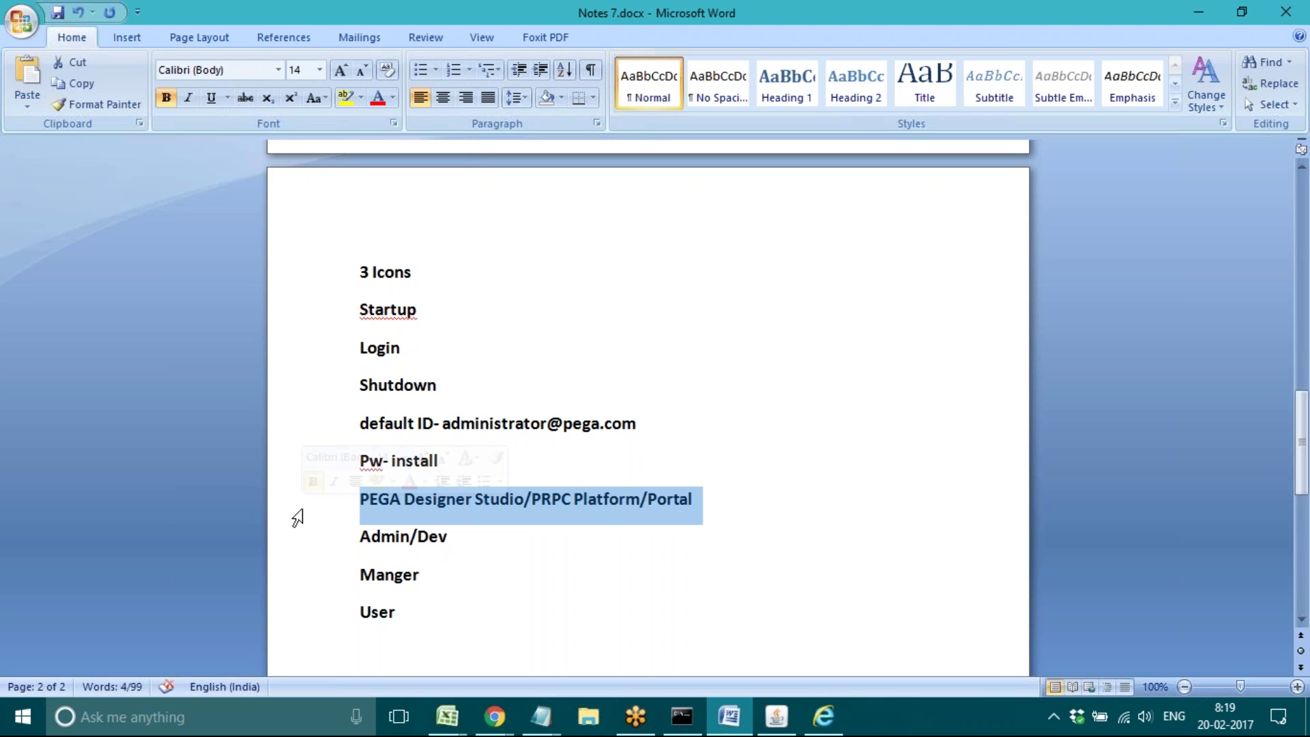
Step: Switch to the Designer Studio browser window and open its PegaRULES application menu
click(824, 717)
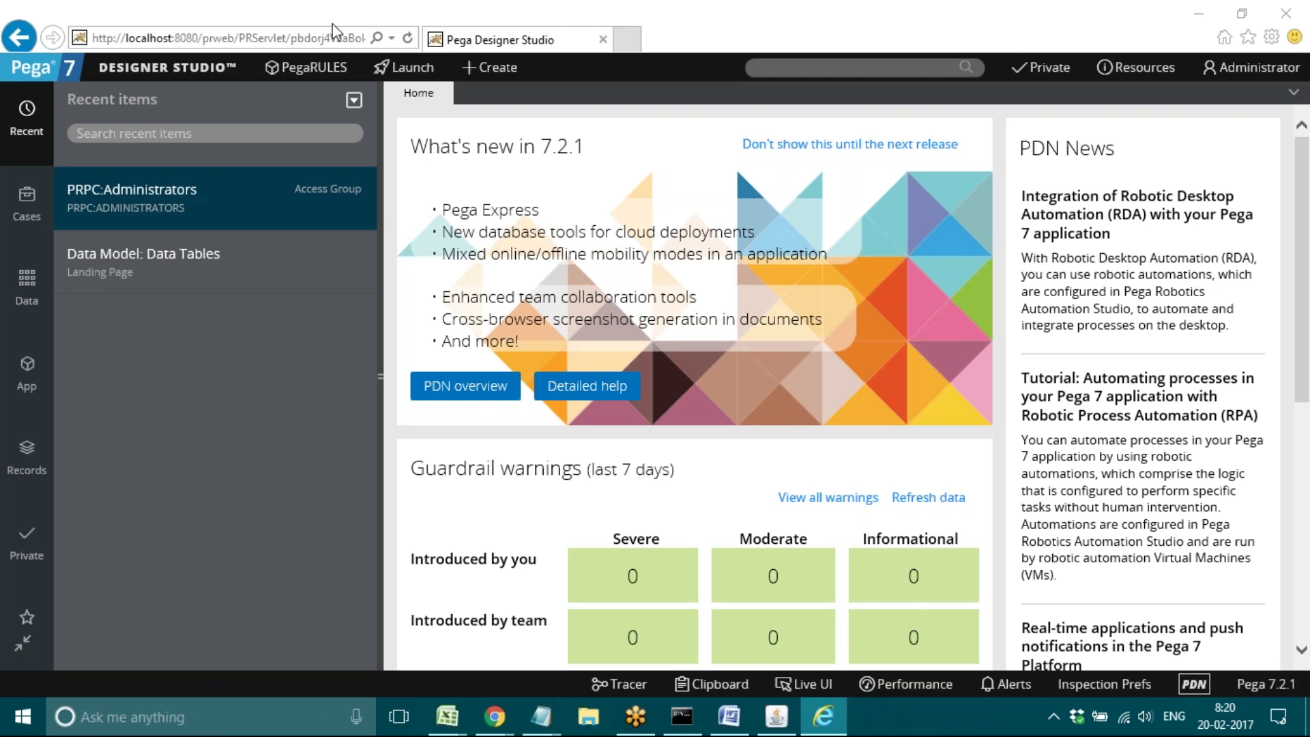
click(297, 76)
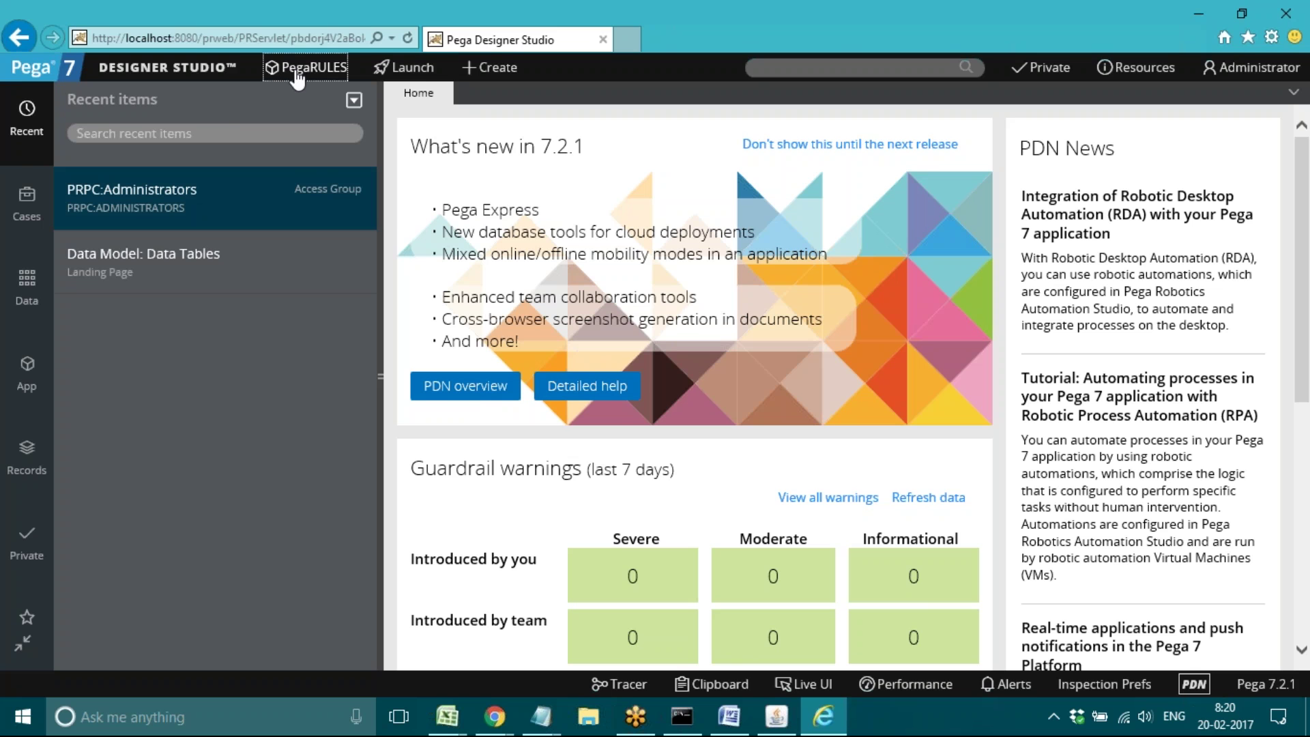
click(298, 77)
Step: Add blank lines below 'User' in Notes 7.docx and type 'CSA-' on a new line
click(730, 716)
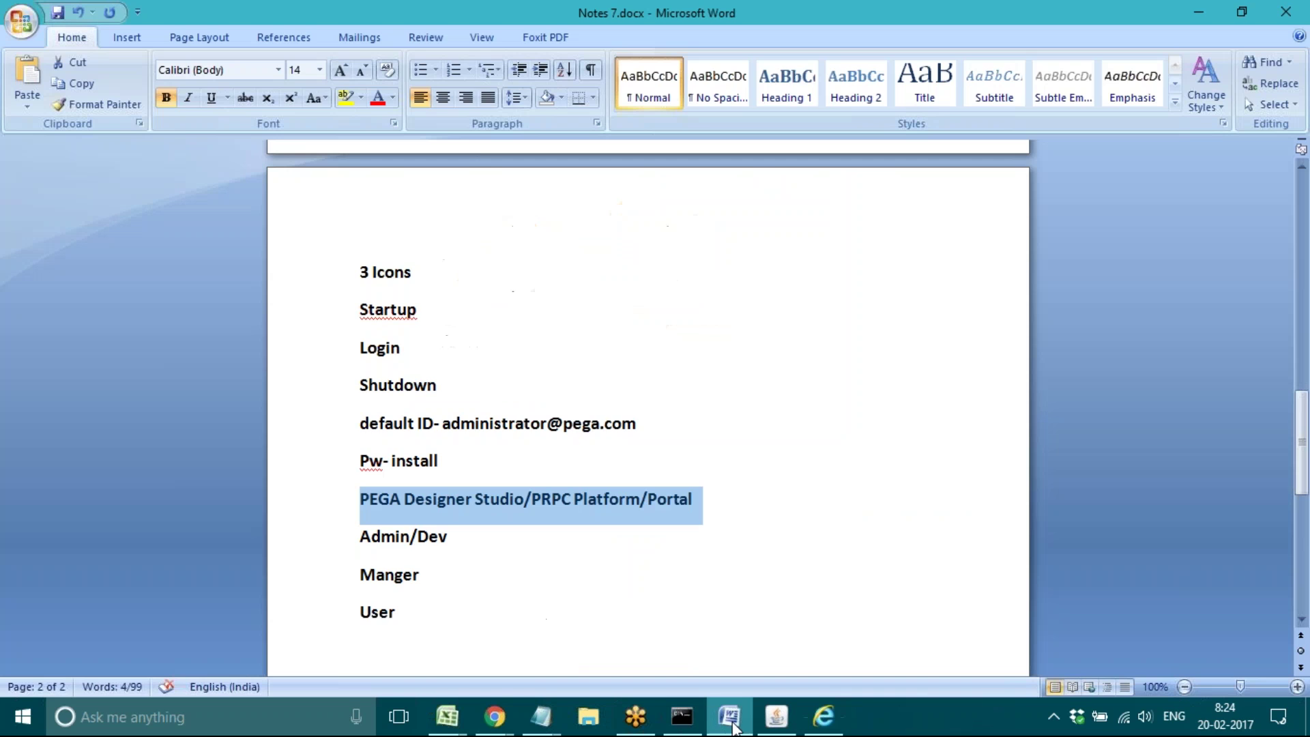
click(379, 656)
key(Return)
key(Return)
key(Return)
key(Return)
key(Return)
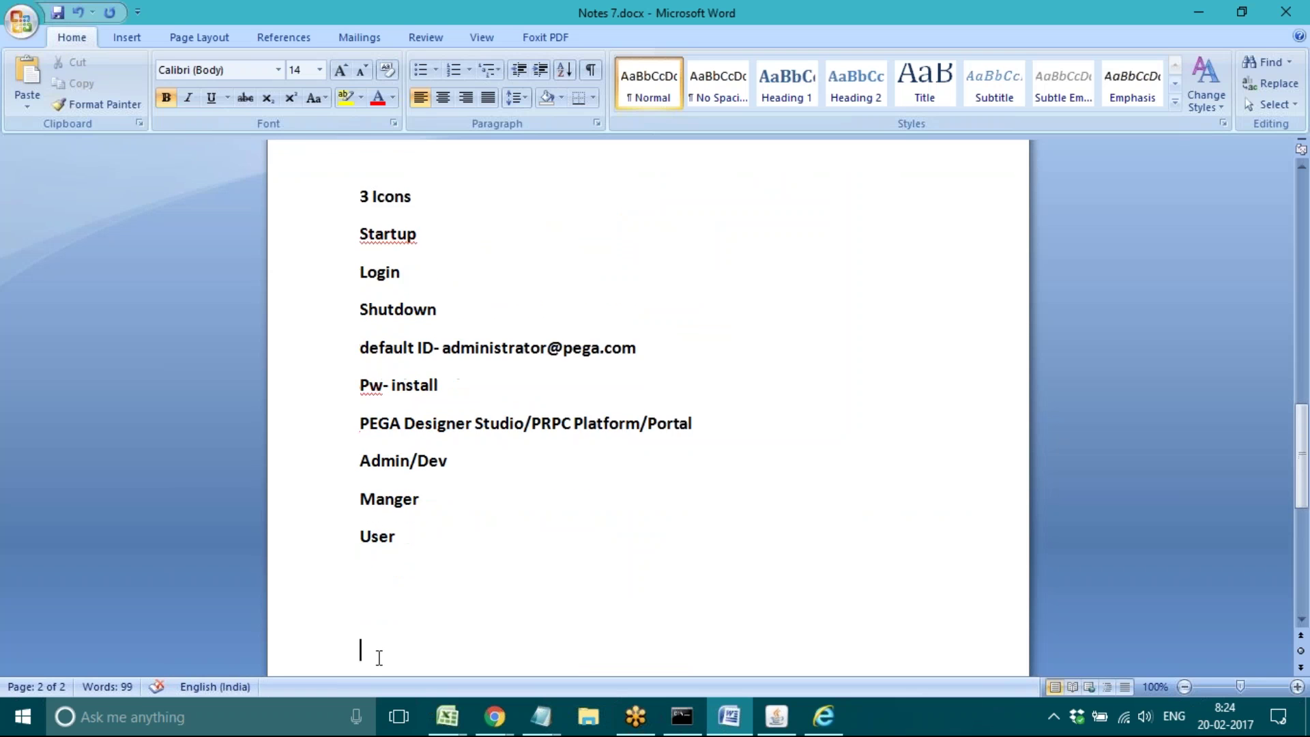
key(Return)
key(Return)
key(Return)
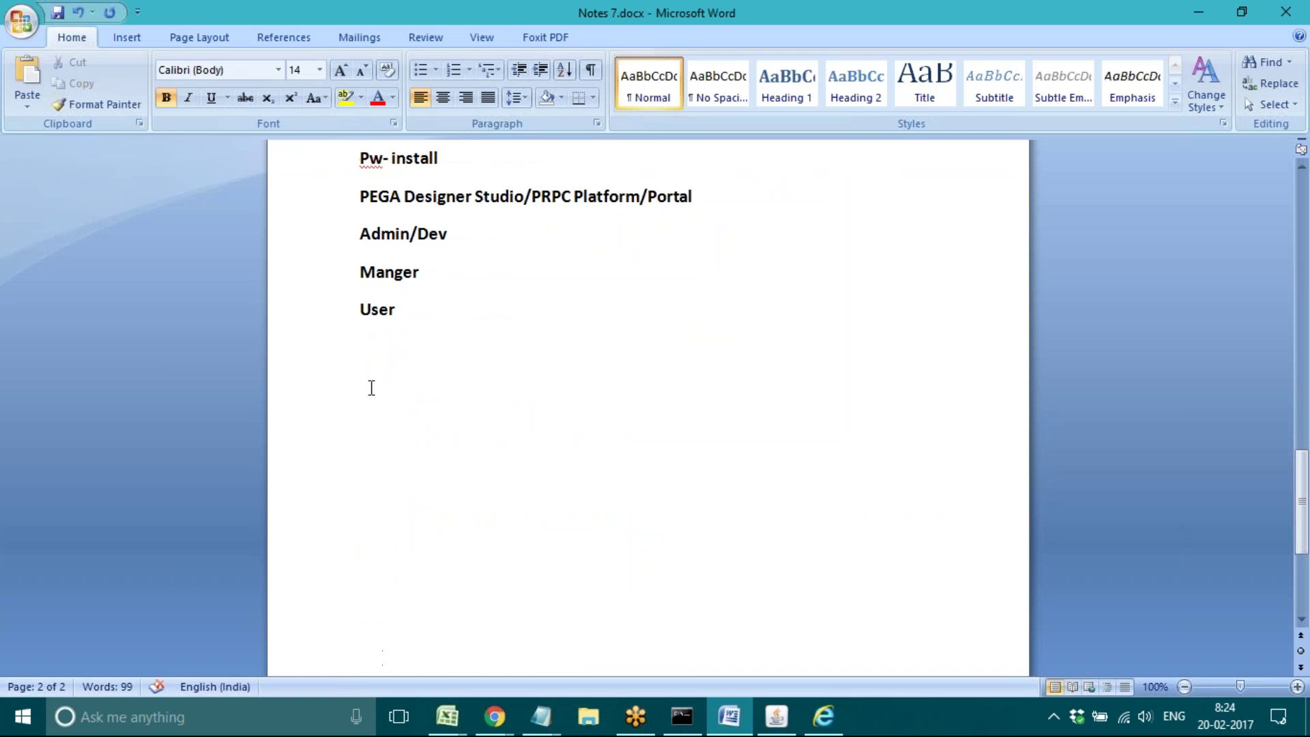
click(357, 419)
text(CSA)
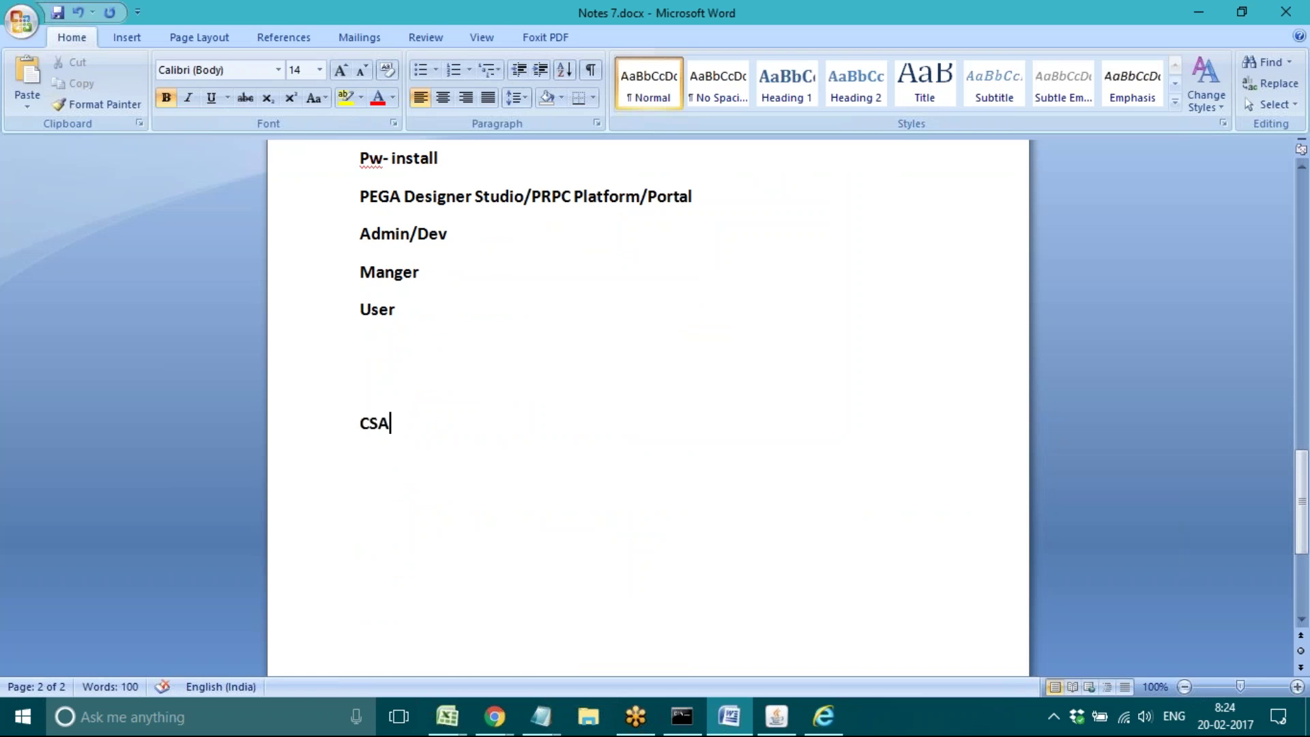
text(- Fun)
key(BackSpace)
key(BackSpace)
key(BackSpace)
double_click(371, 424)
click(369, 482)
text(CSSA-)
click(429, 430)
click(370, 375)
text(De)
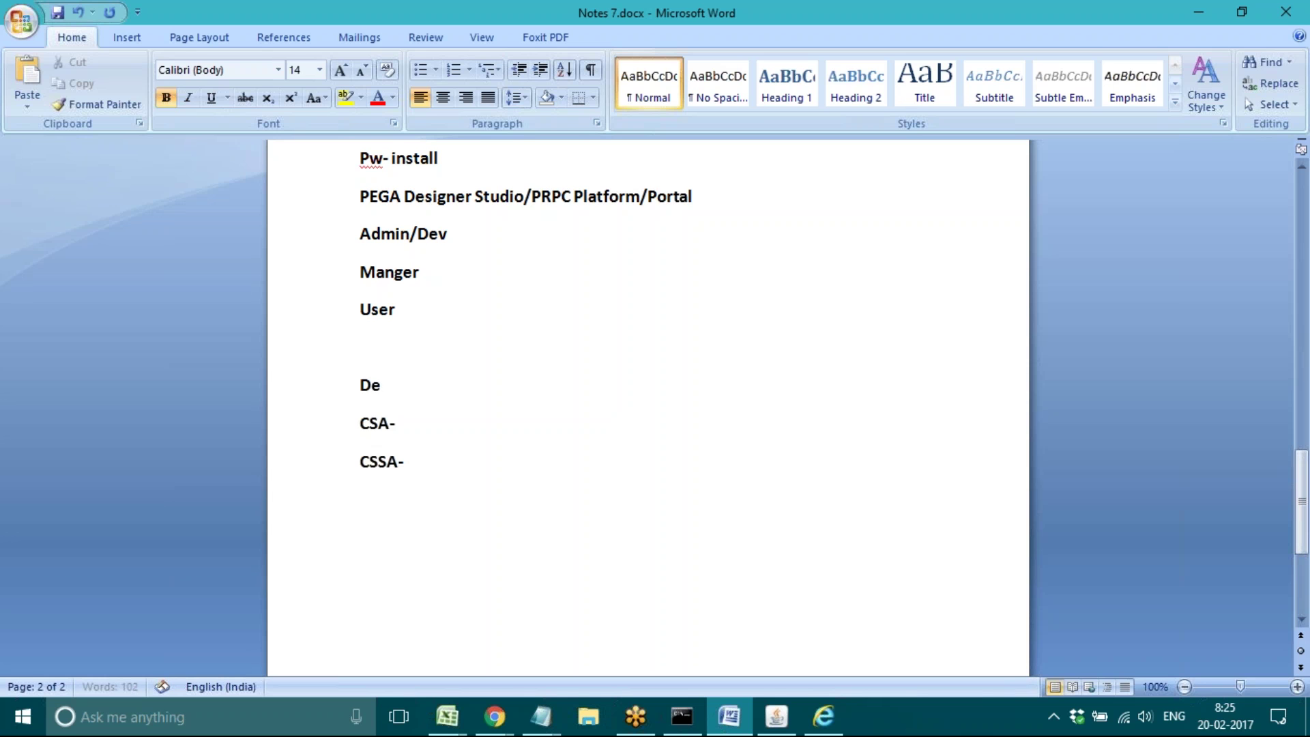
text(v)
click(428, 421)
click(408, 468)
double_click(371, 460)
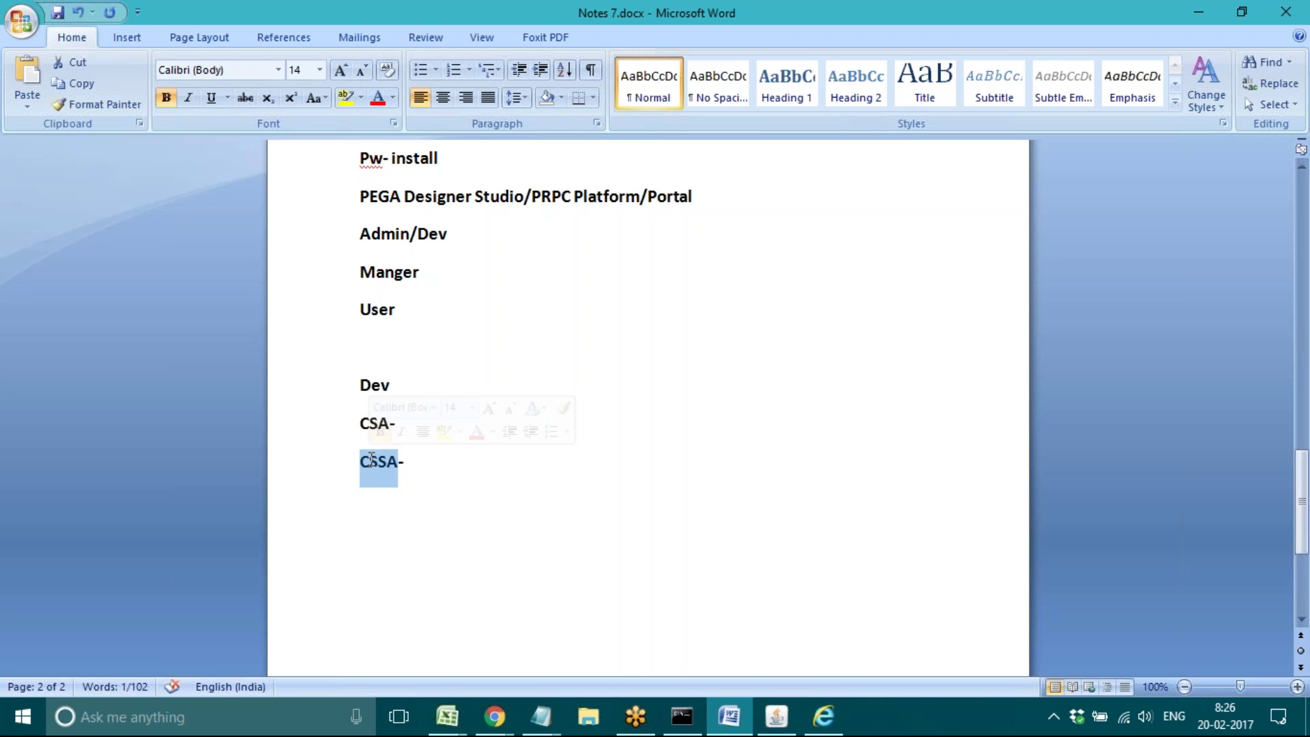
click(430, 473)
key(Return)
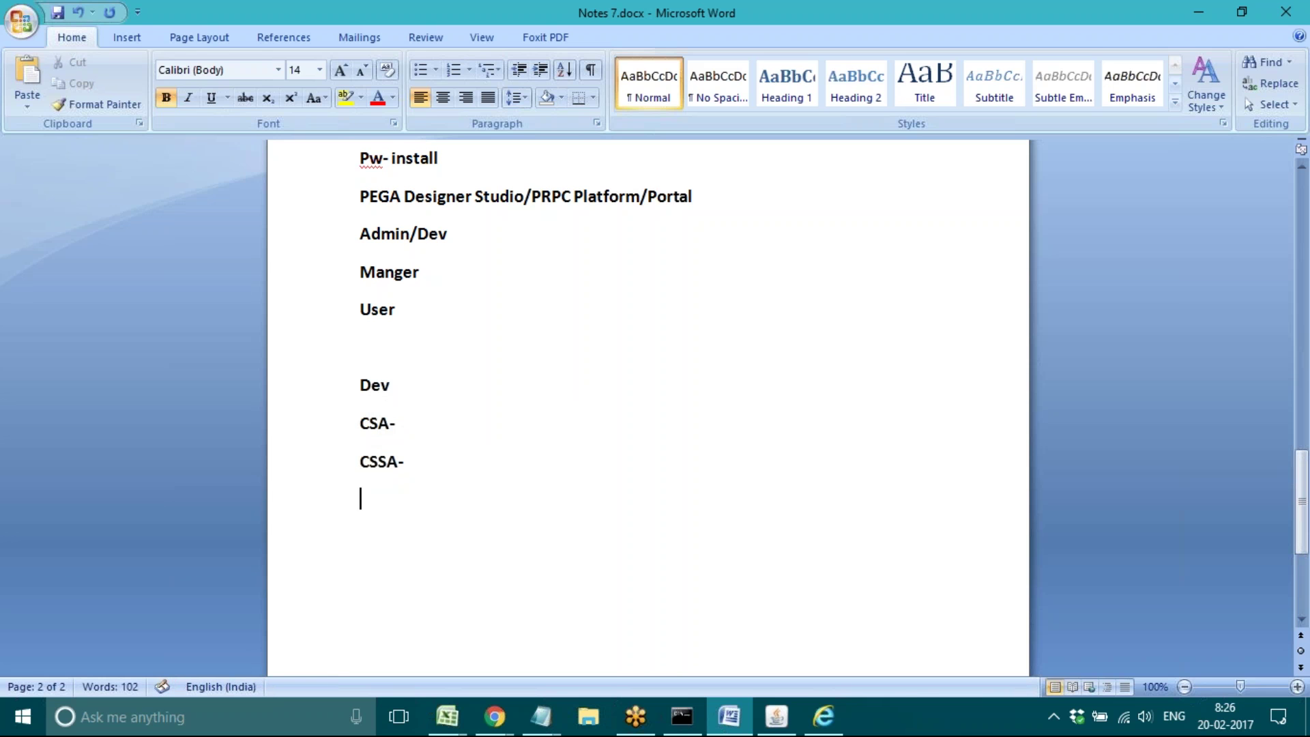
text(BA)
key(Return)
text(CBA)
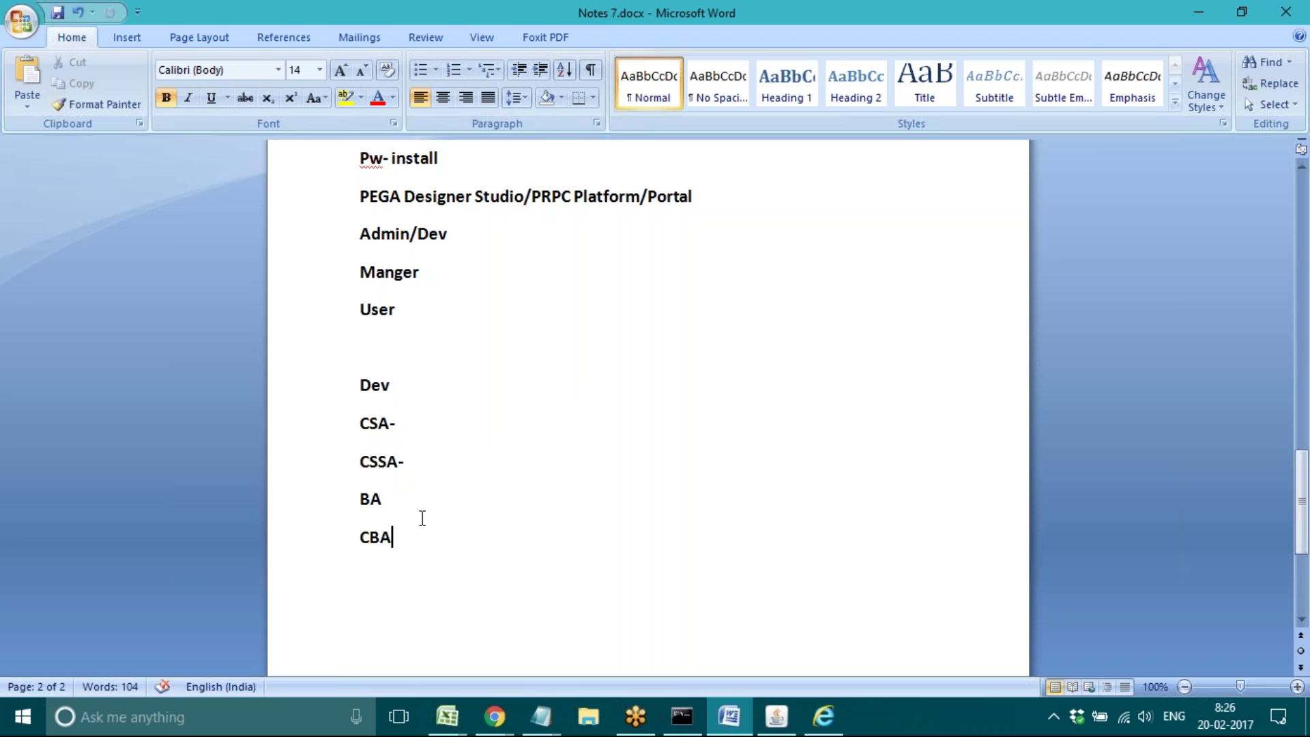
double_click(361, 419)
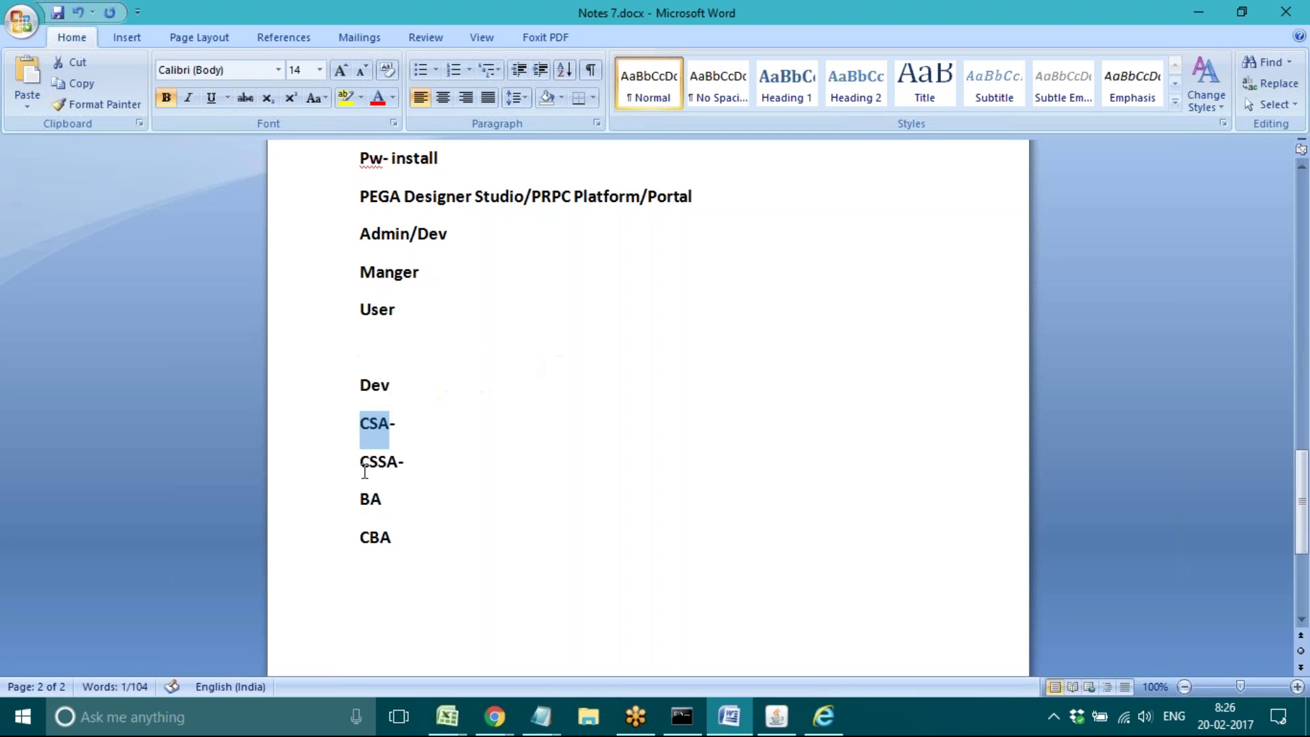
double_click(361, 536)
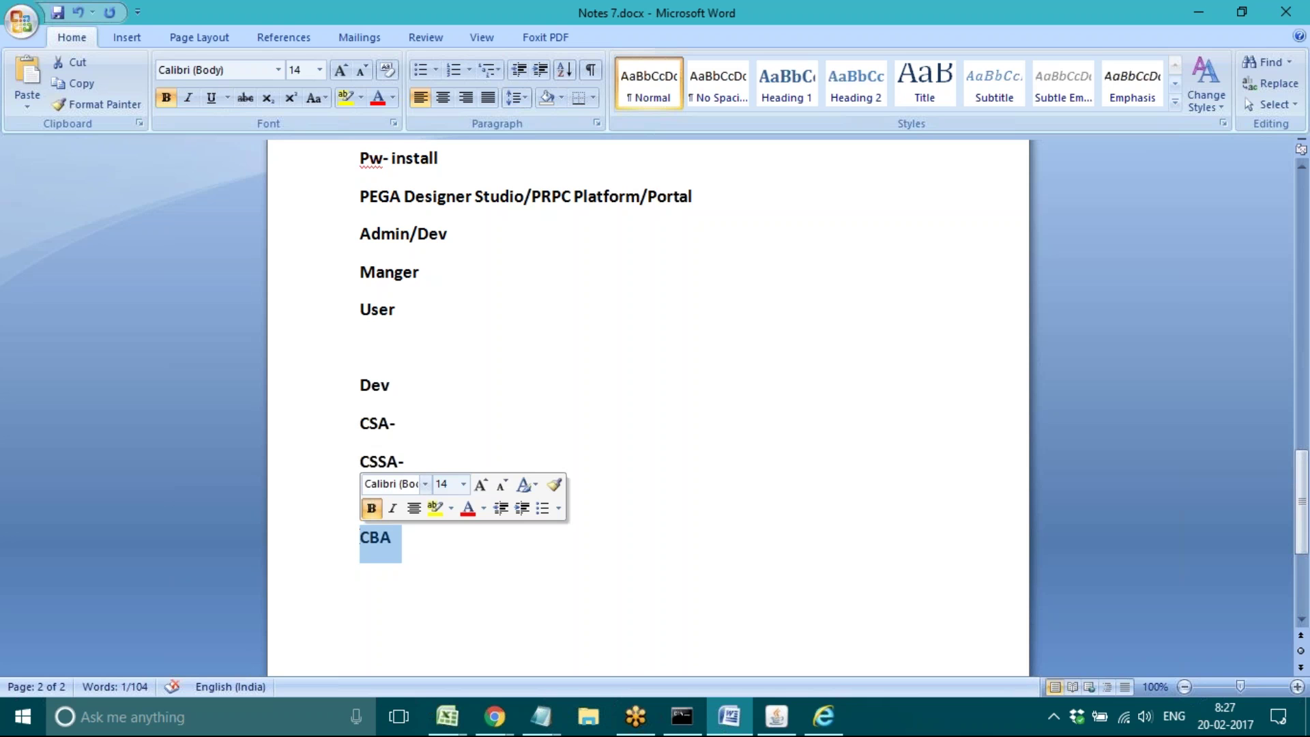
drag(360, 498, 393, 500)
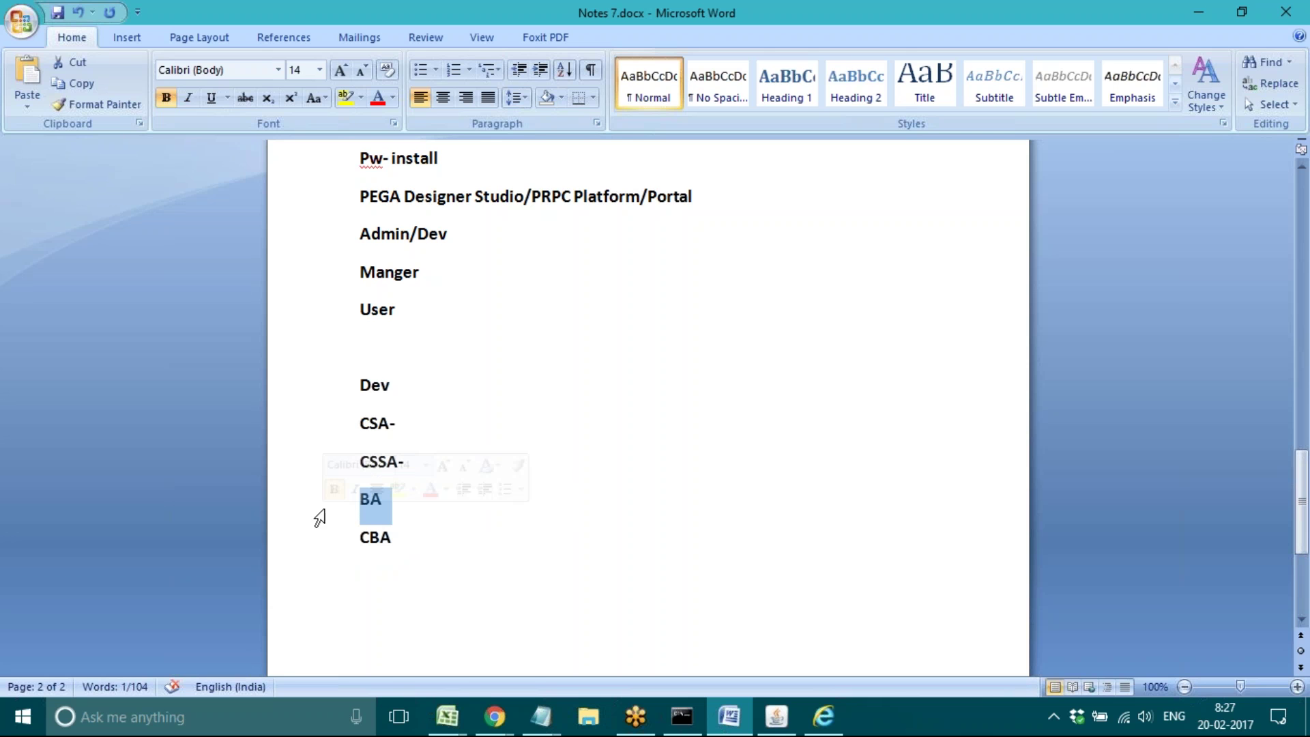
double_click(375, 424)
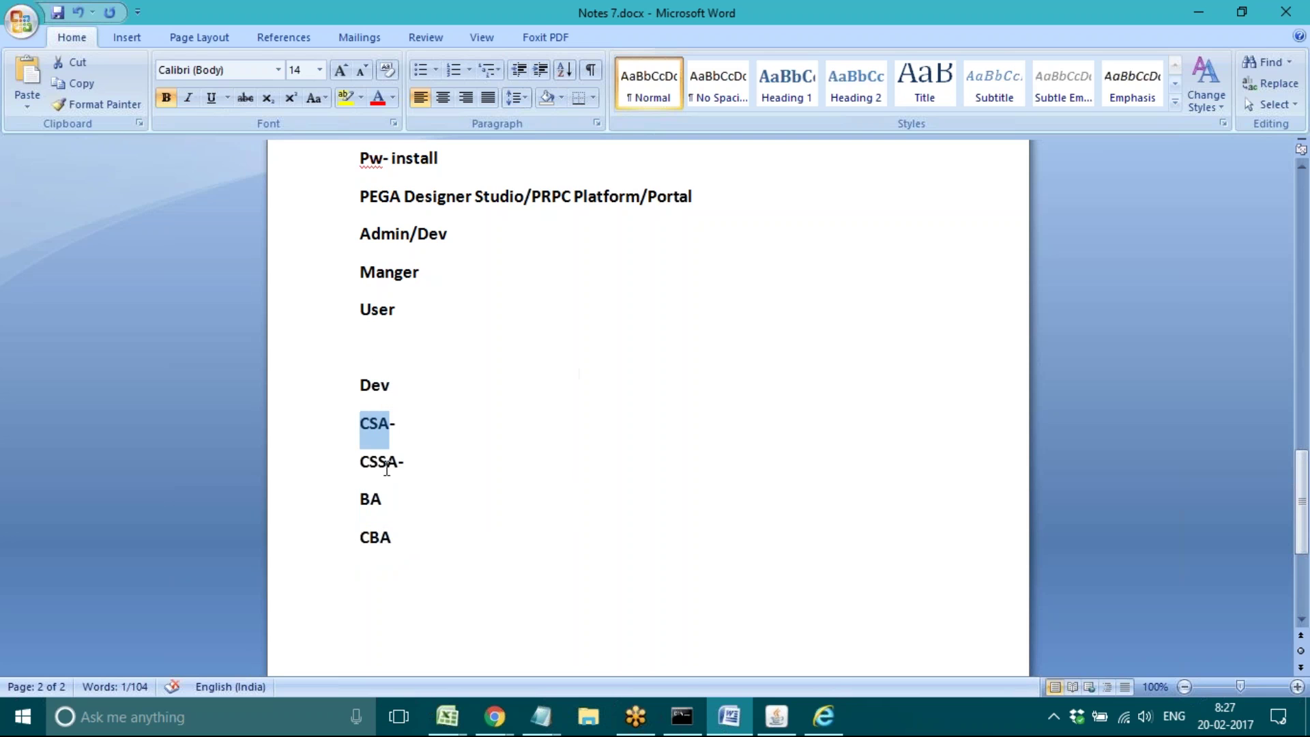
triple_click(379, 459)
click(423, 461)
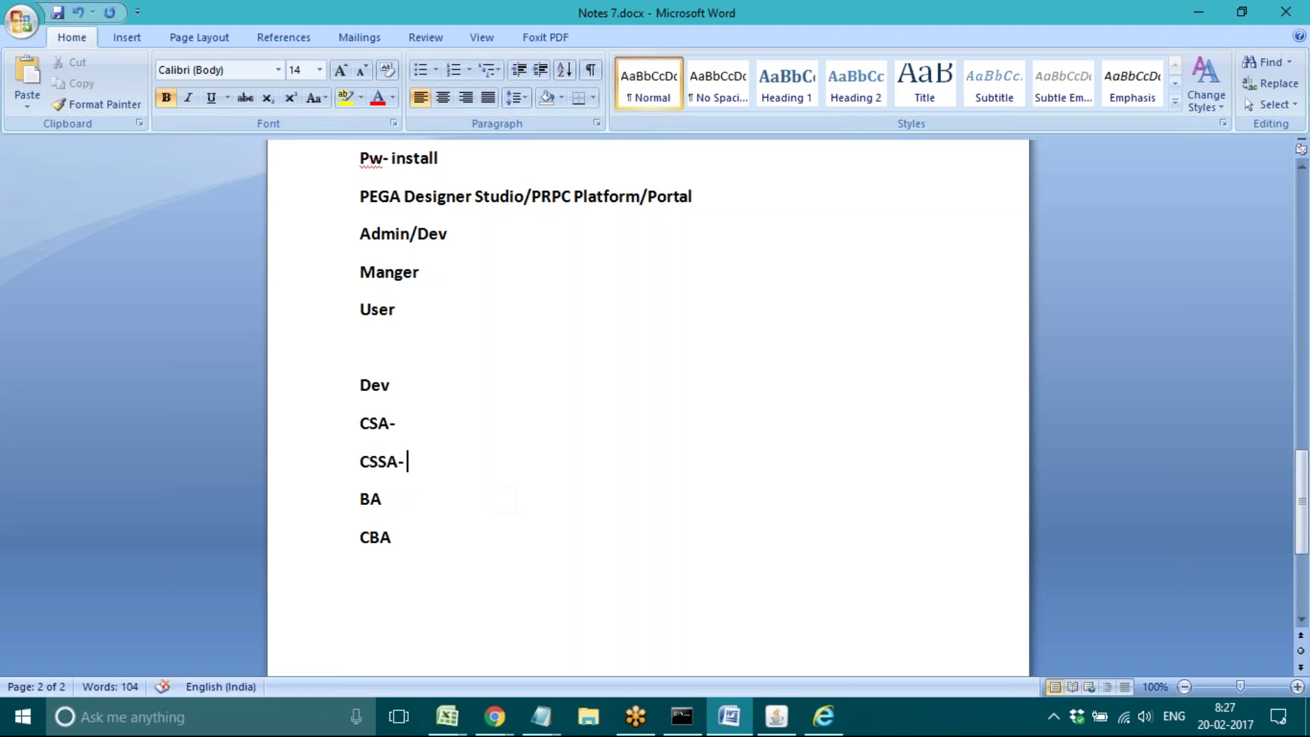
Step: Append '3years' after 'CSA-' and '5years' after 'CSSA-', then jump to the end below CBA
click(430, 423)
text(3yaer)
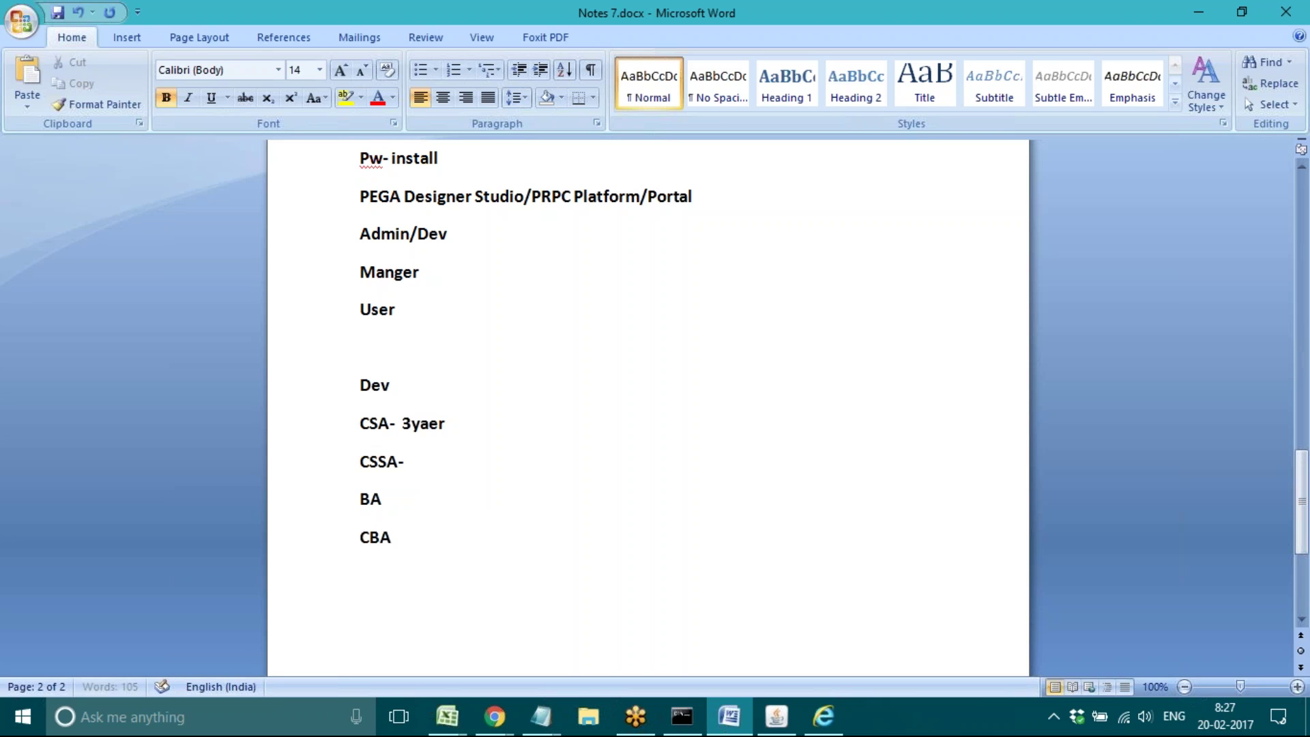
key(BackSpace)
key(BackSpace)
key(BackSpace)
text(ears)
click(415, 468)
text(5)
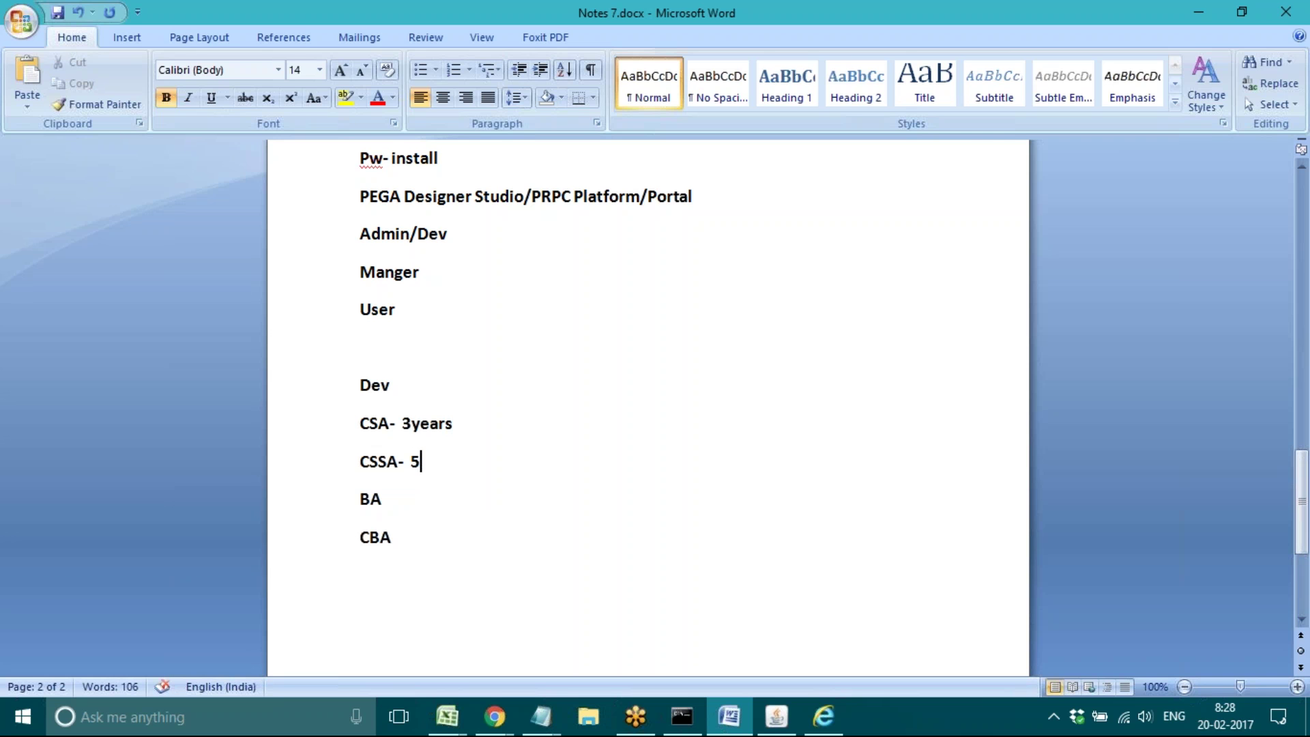
text(years)
double_click(367, 426)
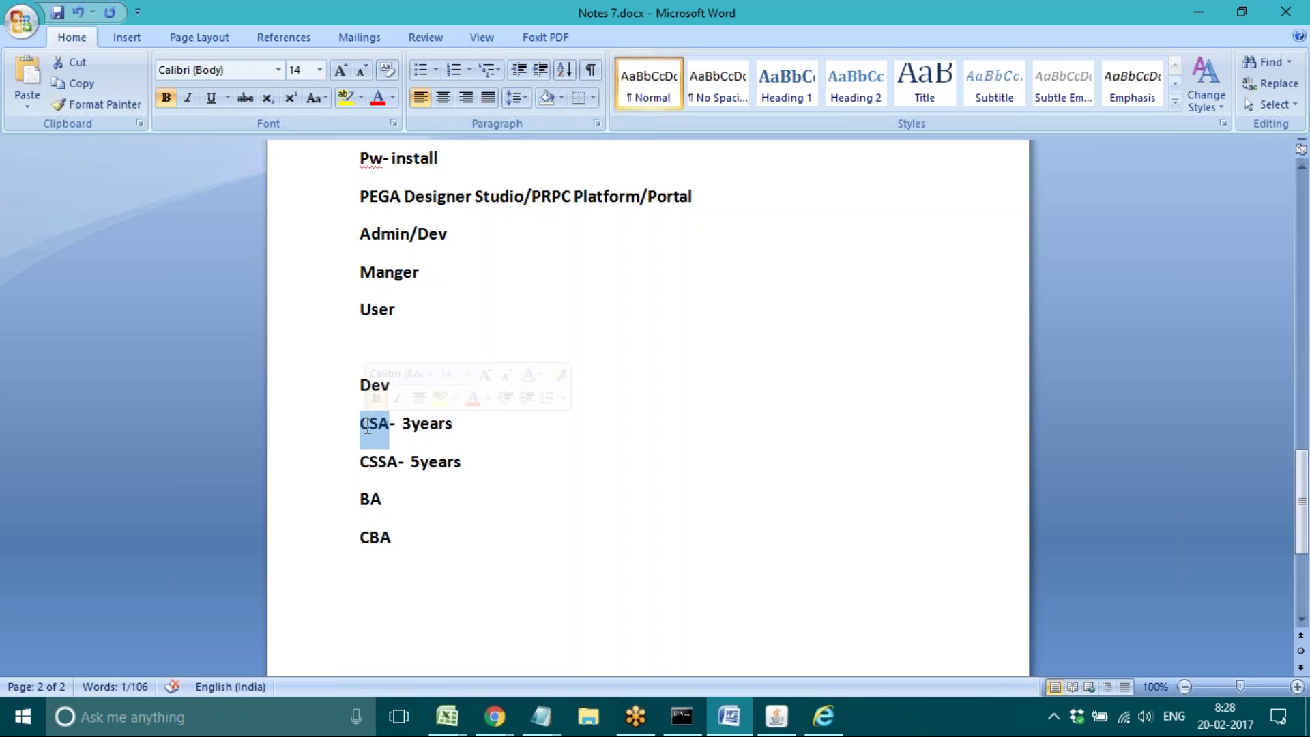
key(ctrl+End)
Step: Type '7:30 AM IST' and '9 PM EST' on separate lines below CBA, leaving blank lines after
key(Return)
key(Return)
key(Return)
key(Return)
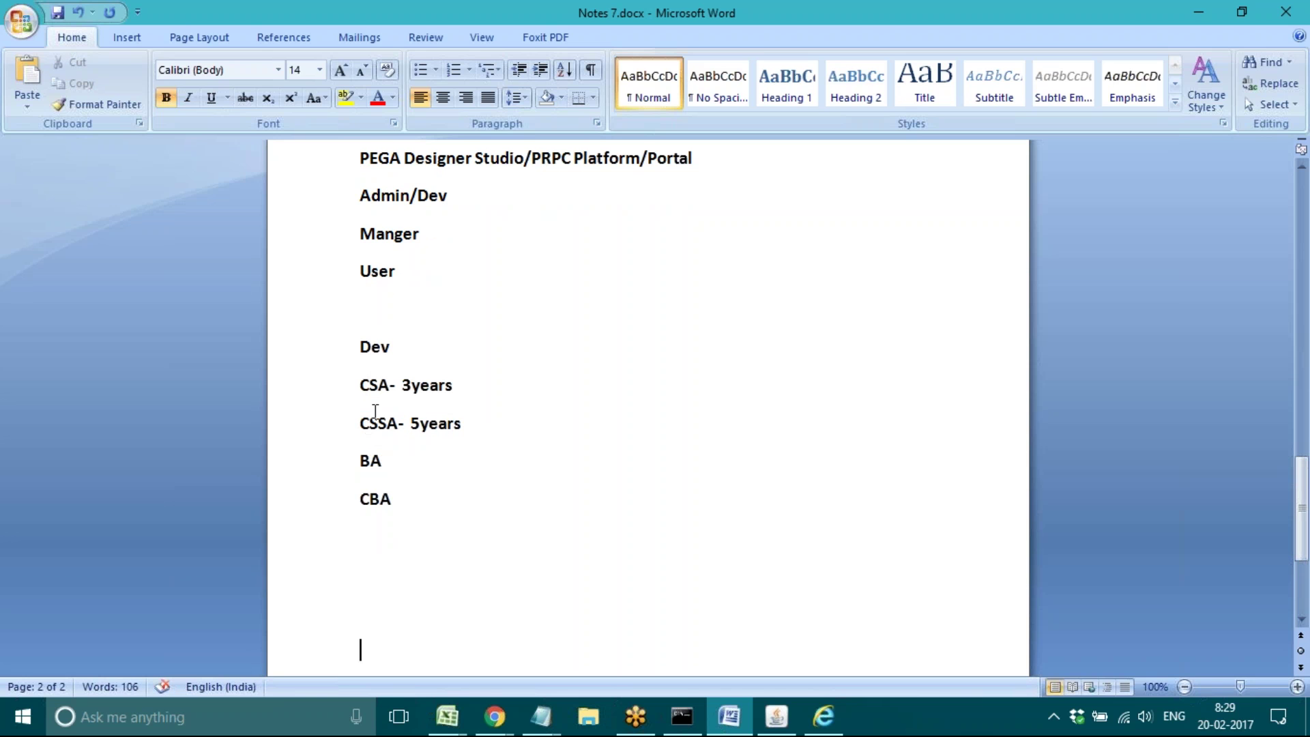
click(370, 568)
text(7:30 AM IS)
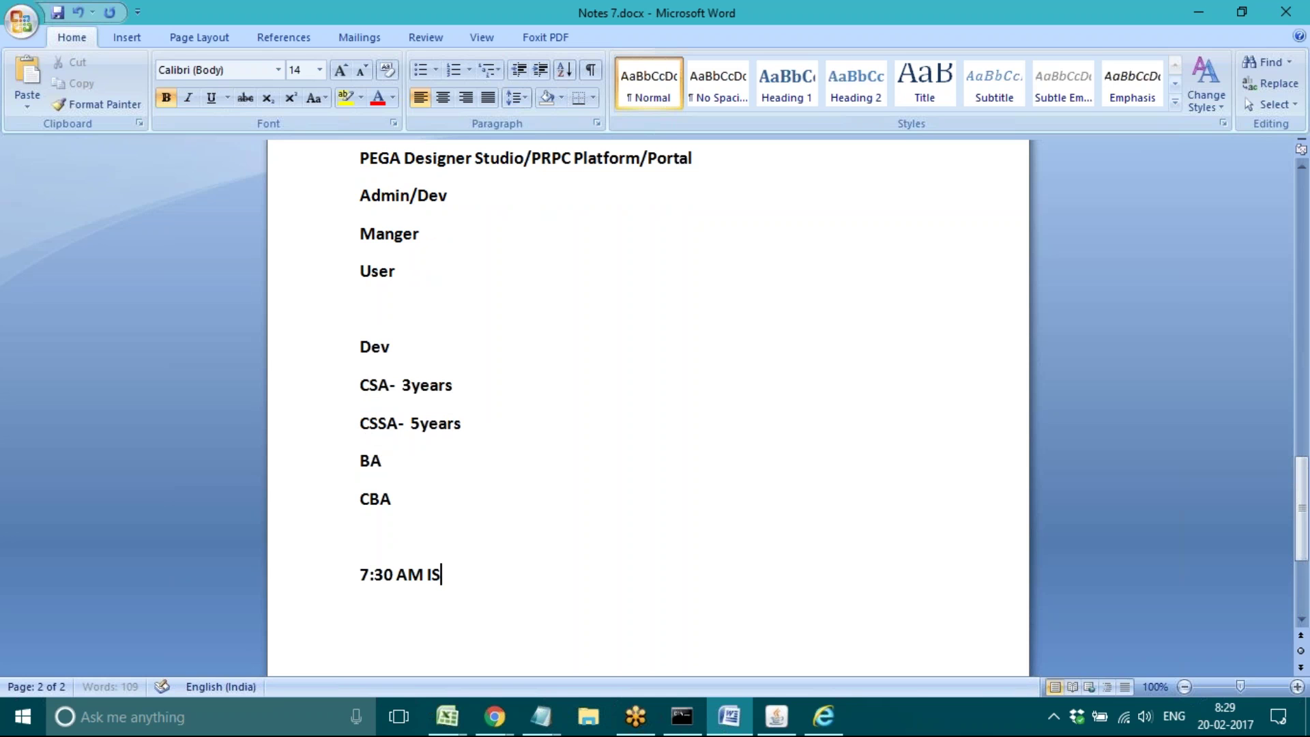
text(T)
key(Return)
text(9 PM EST)
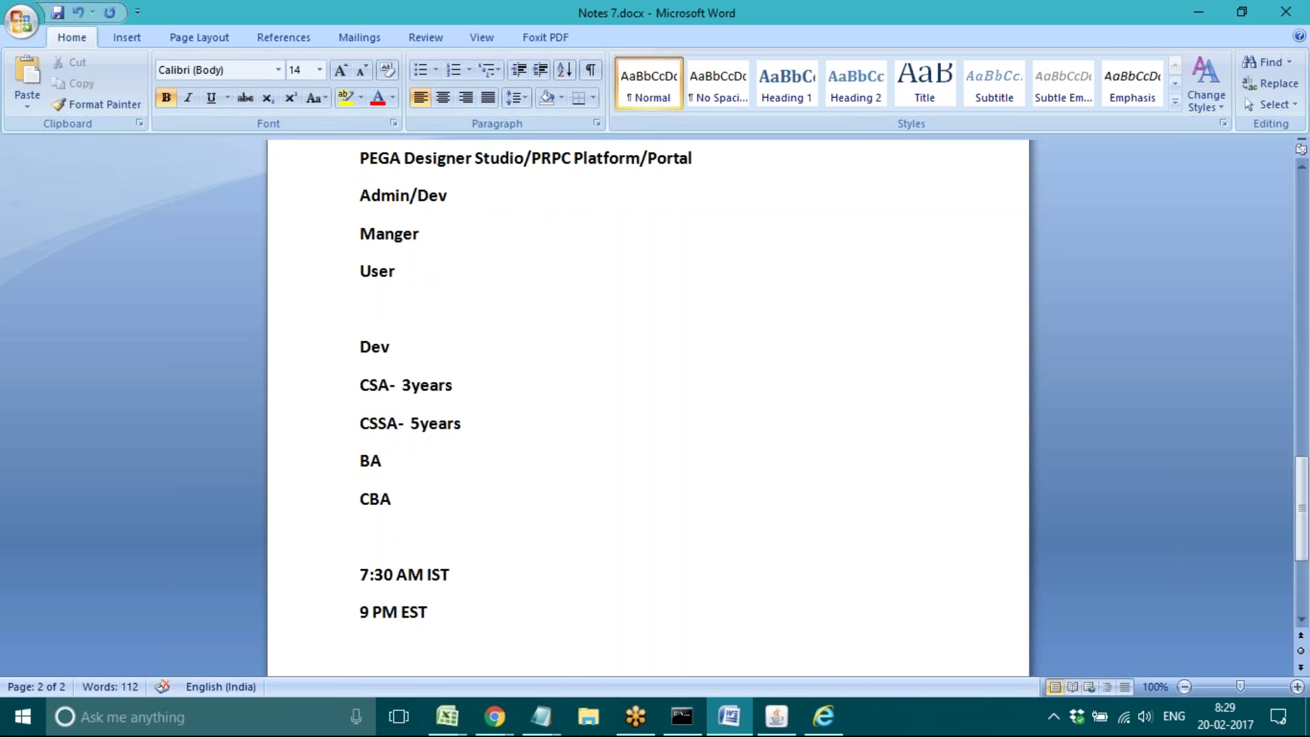
key(Return)
key(Return)
key(Return)
key(Return)
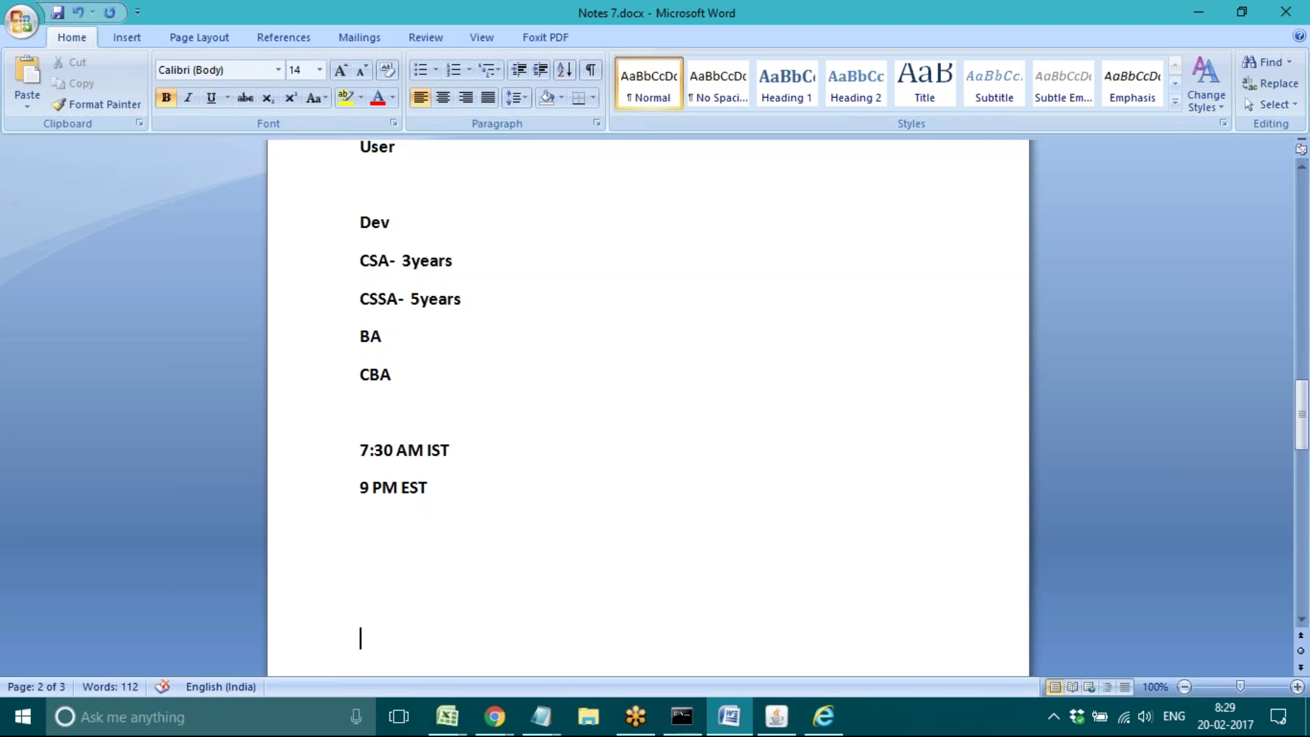
click(320, 476)
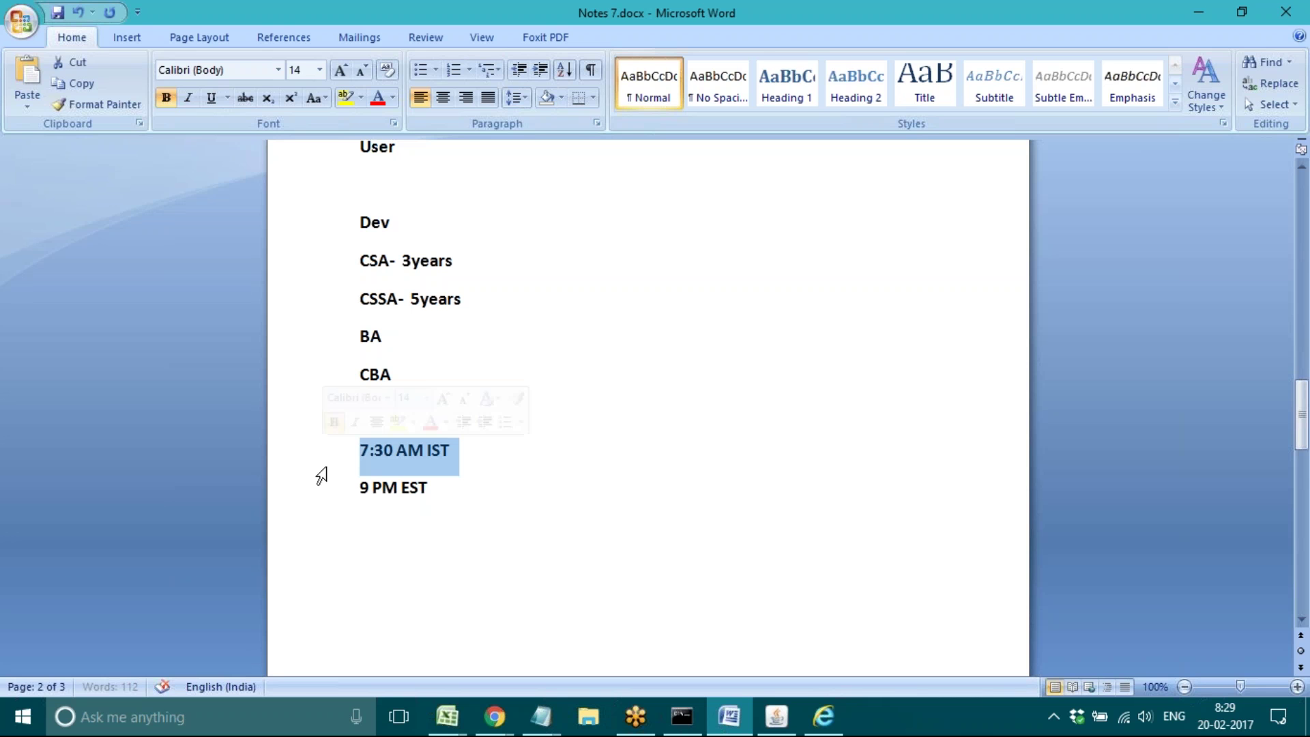
click(367, 530)
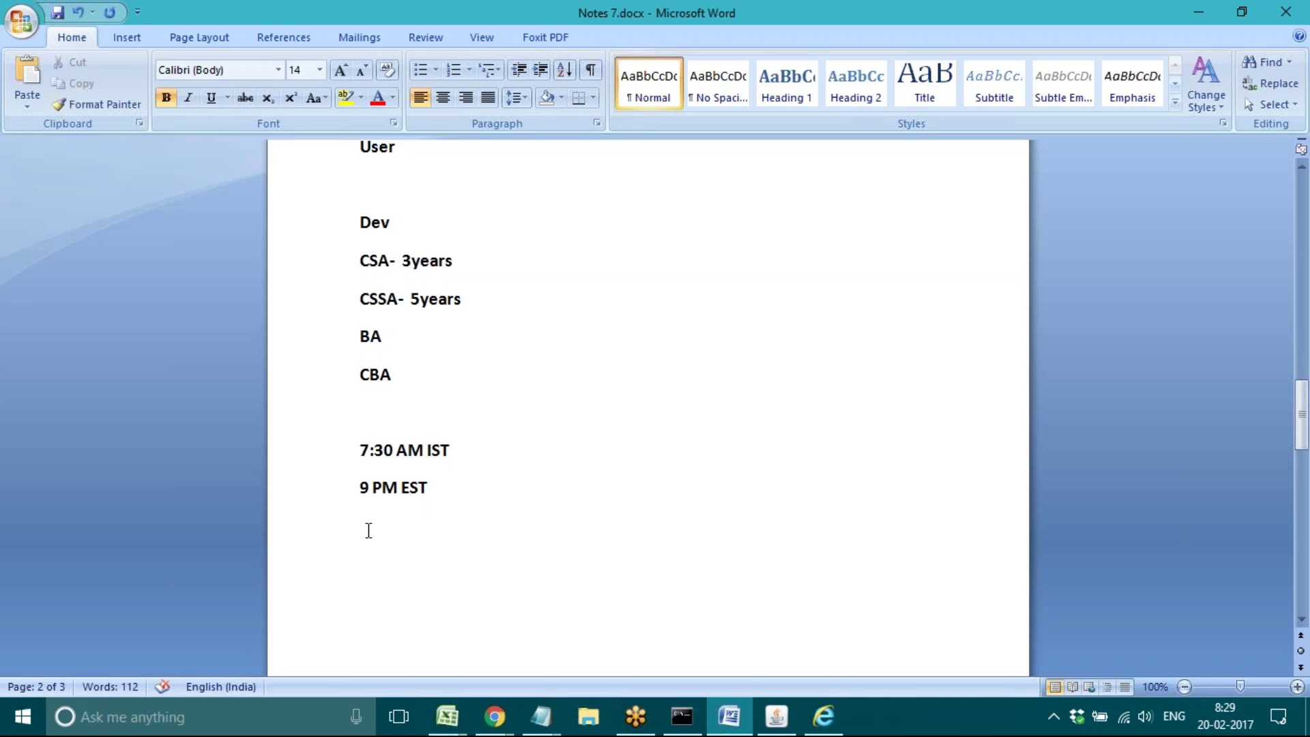
click(310, 453)
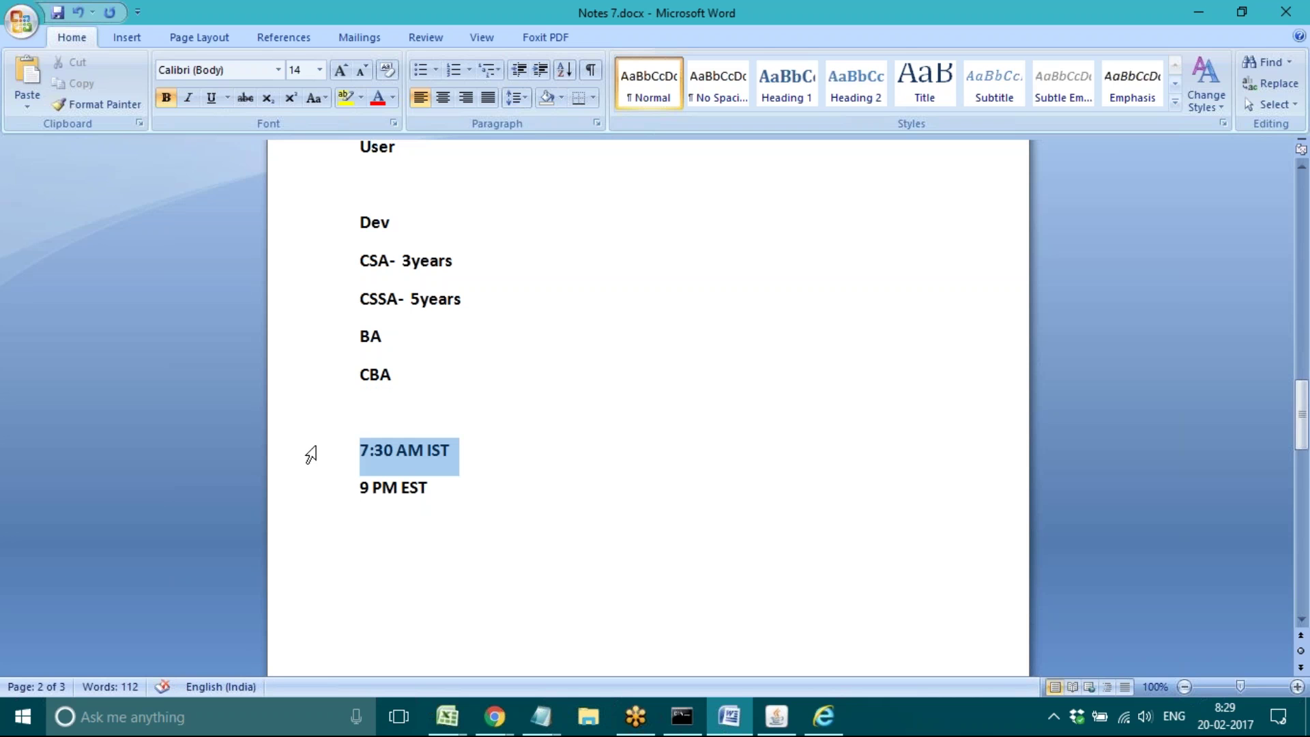
click(477, 459)
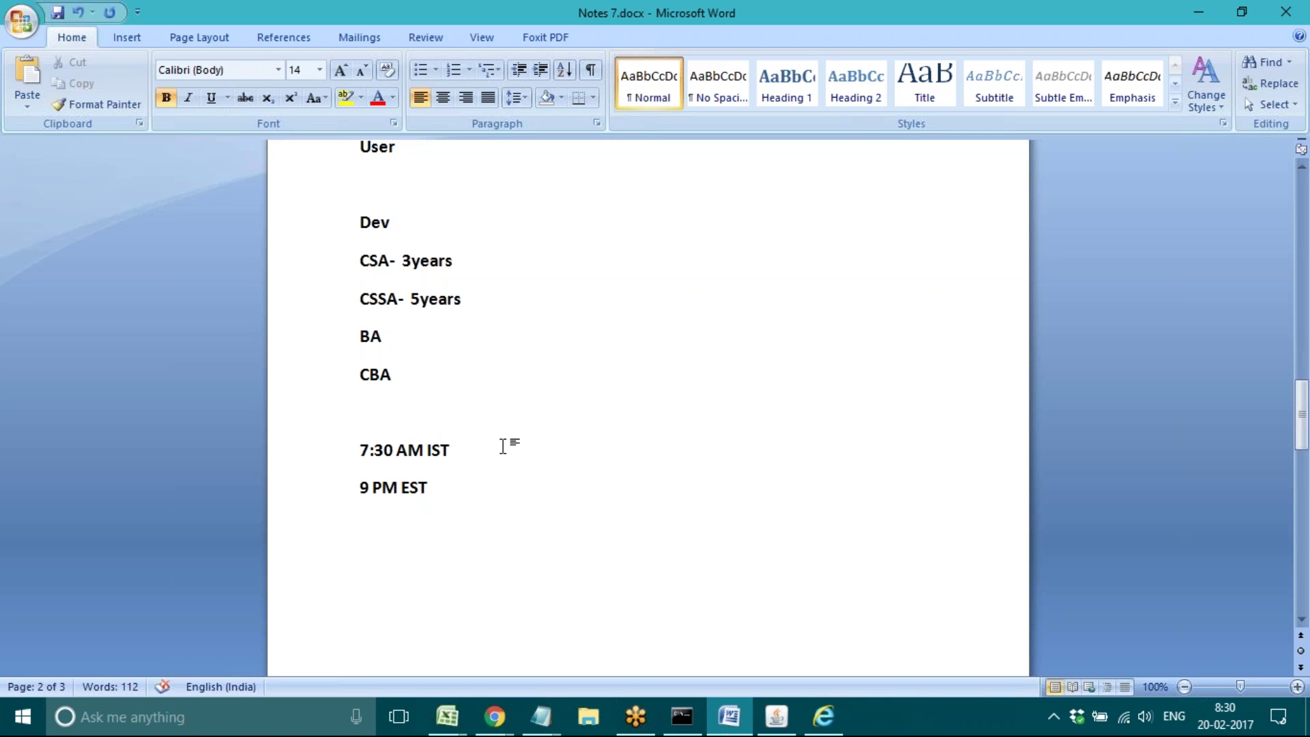
click(357, 554)
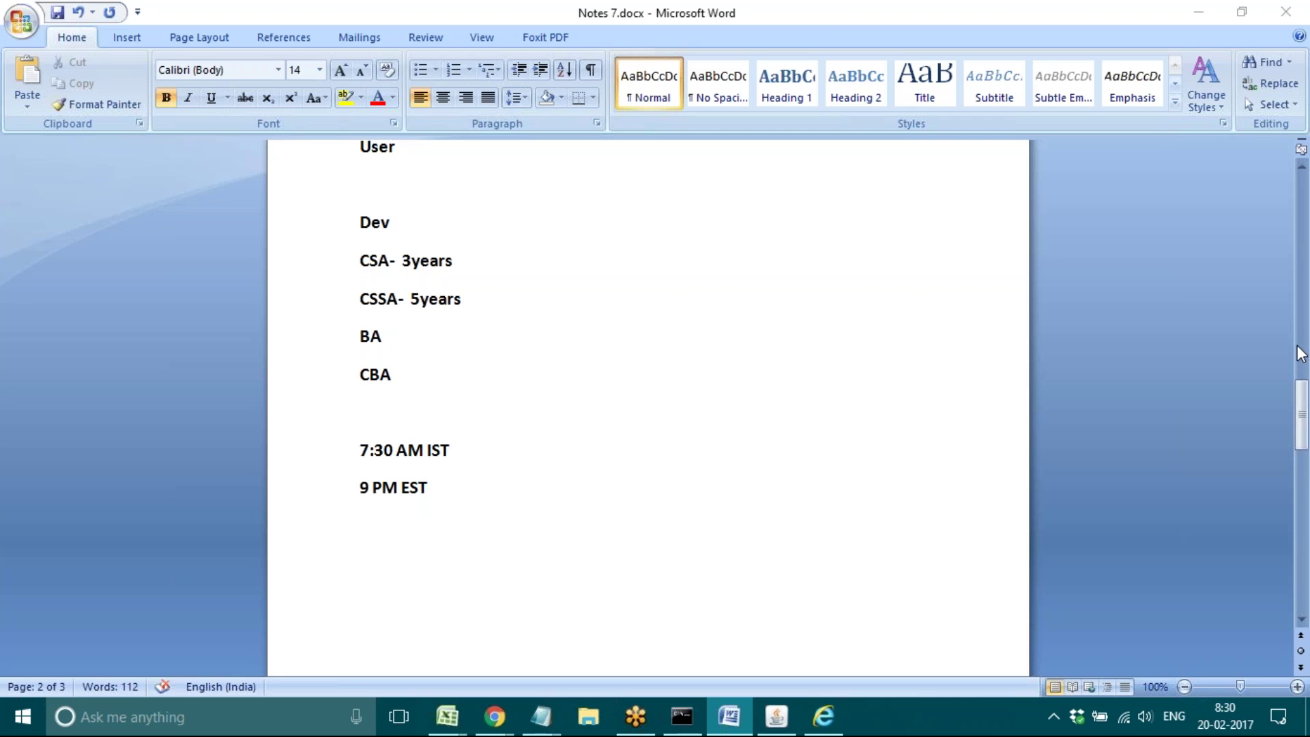
Step: Type the contact e-mail address on its own line below the '9 PM EST' timing
click(469, 546)
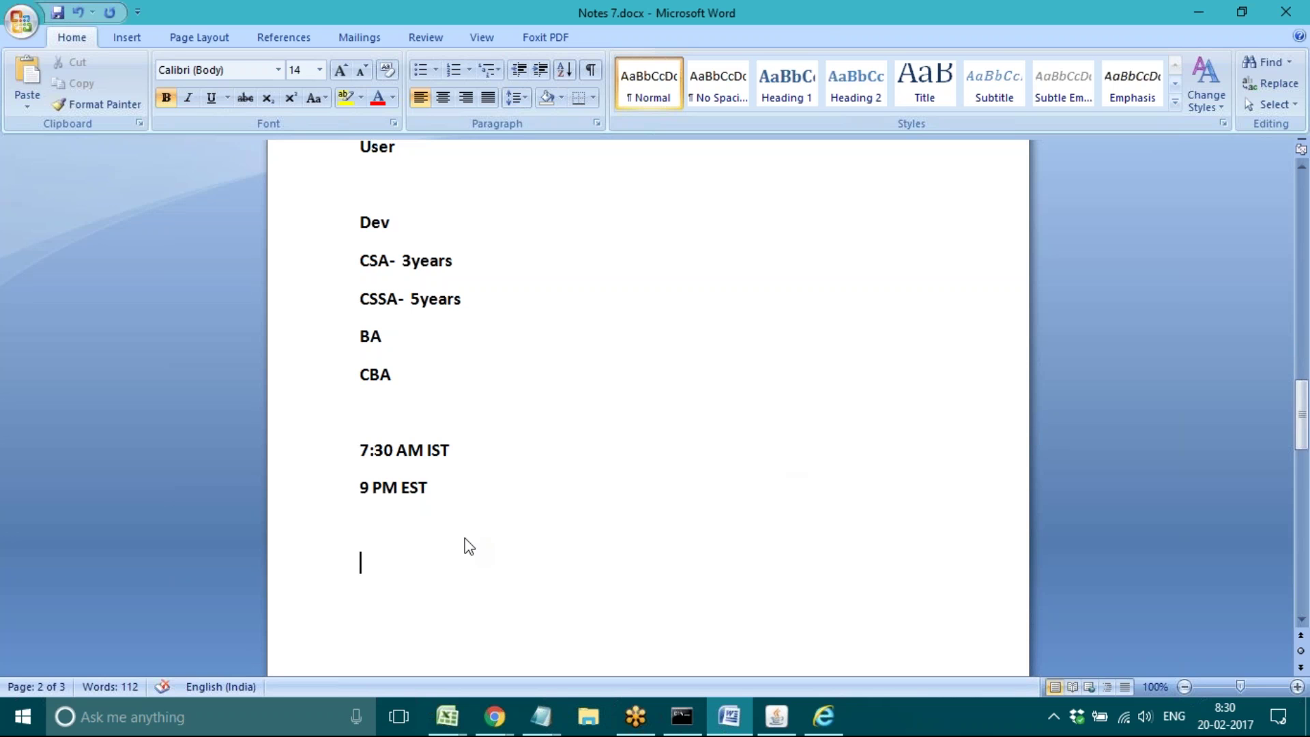
key(Down)
key(Down)
key(Down)
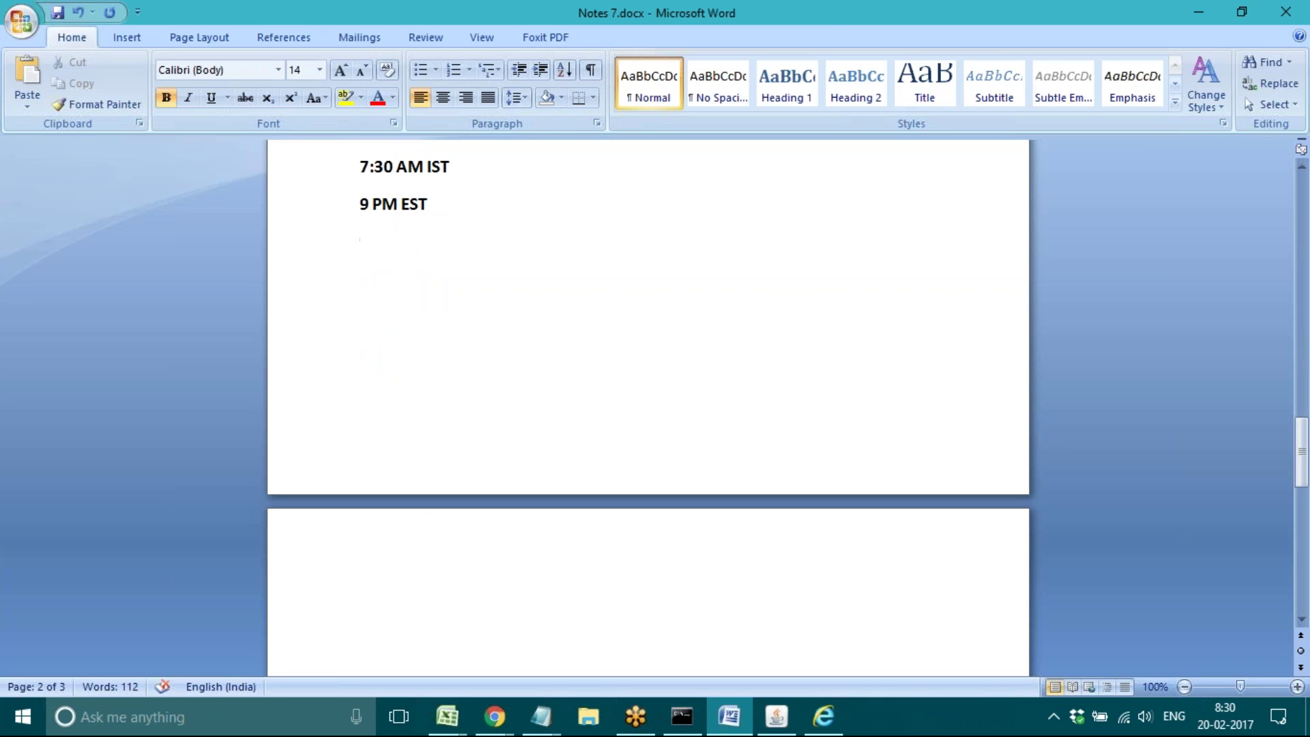
click(369, 279)
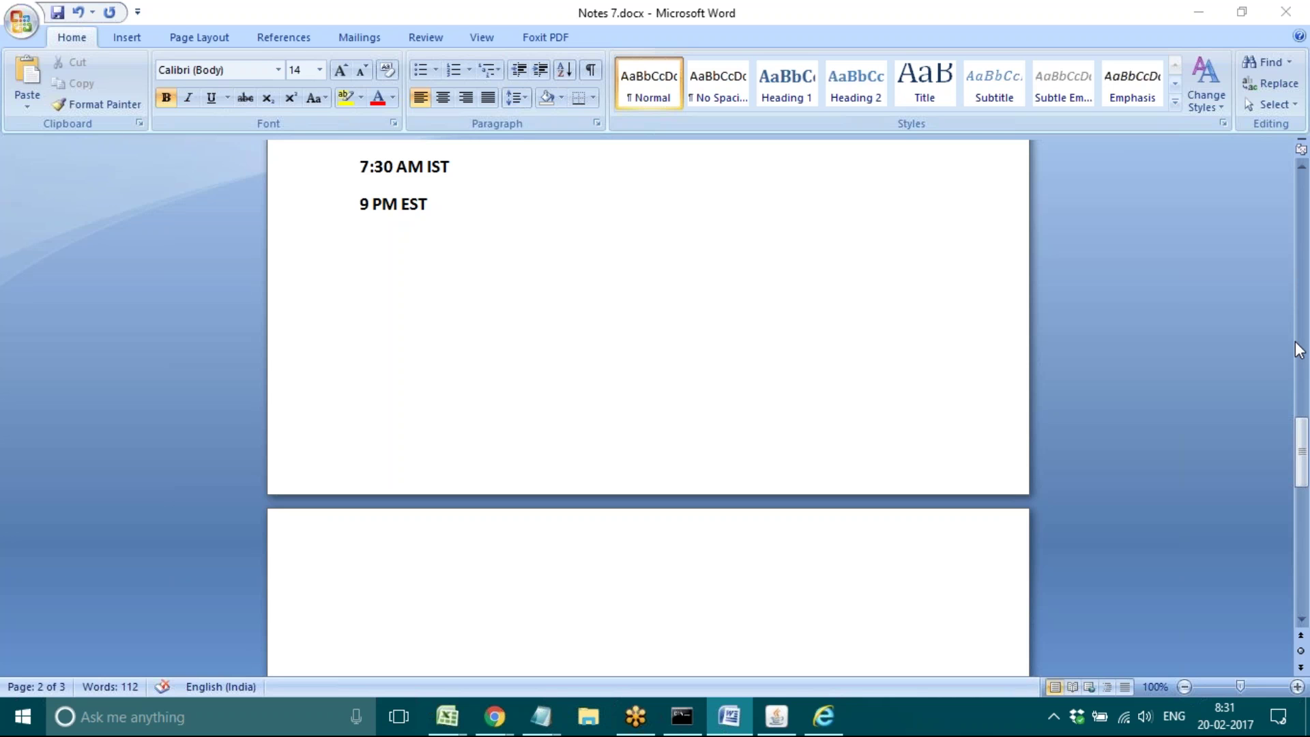
click(430, 302)
click(407, 265)
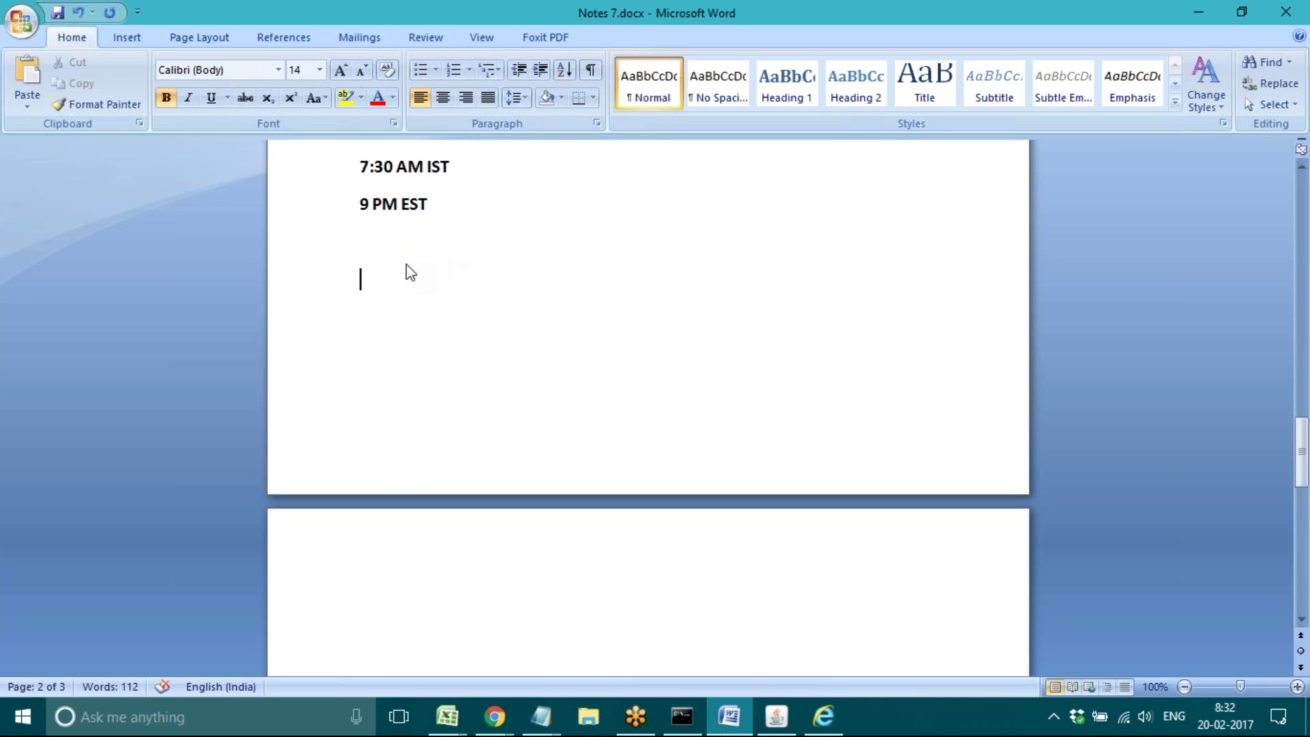
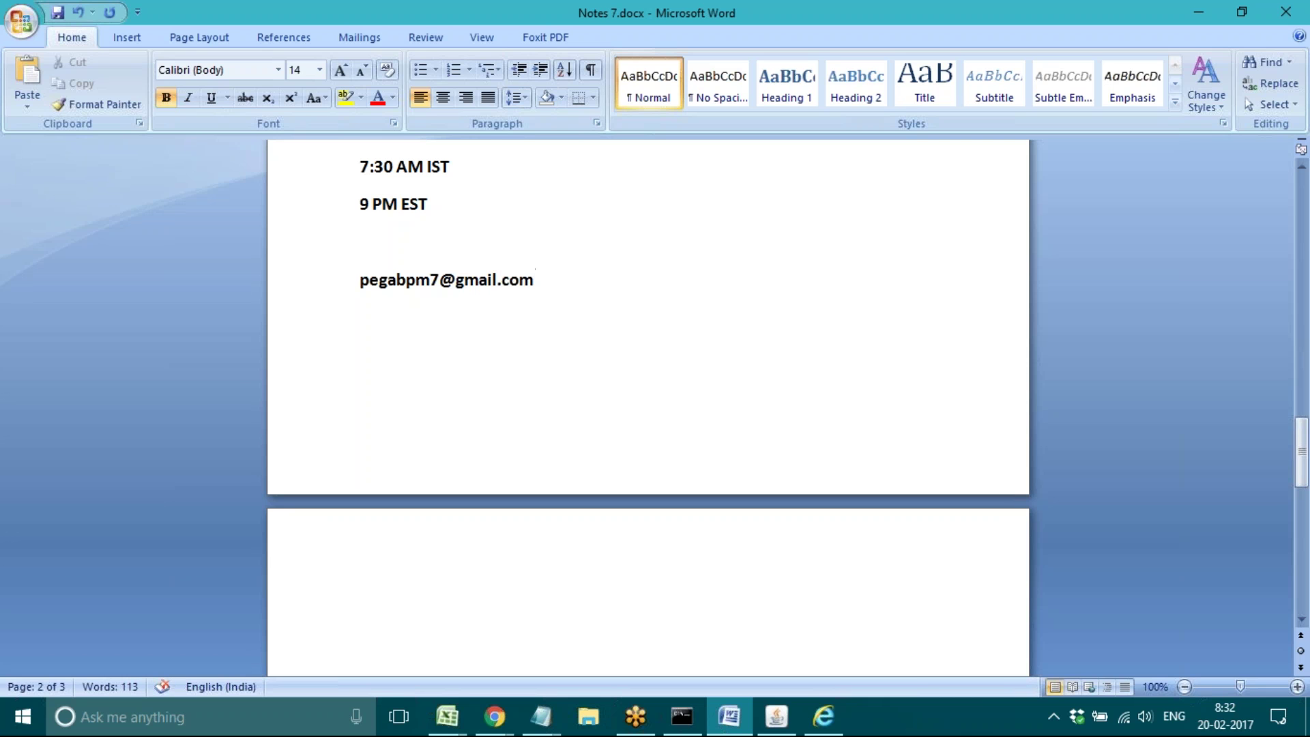